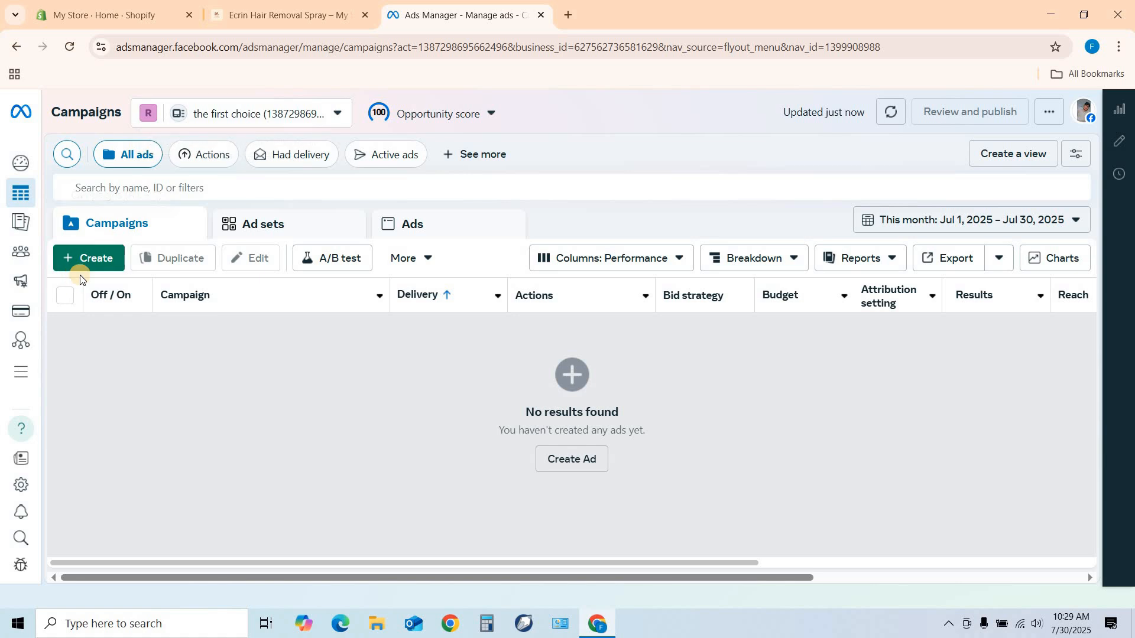
# Create a new auction campaign with the Sales objective.
pyautogui.click(89, 266)
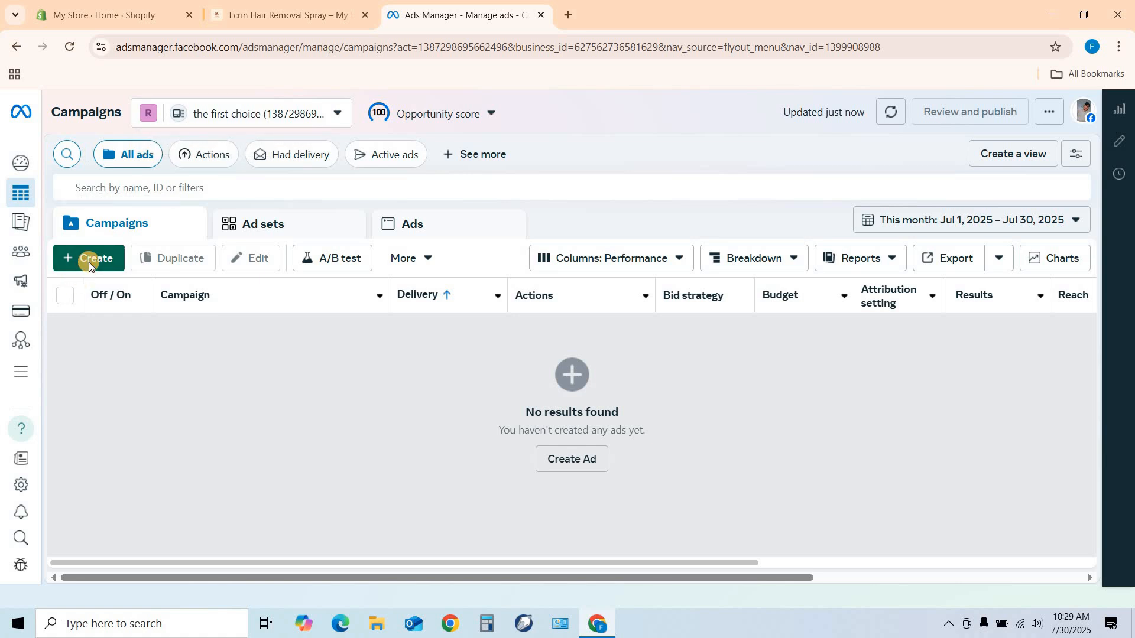
pyautogui.moveTo(379, 342)
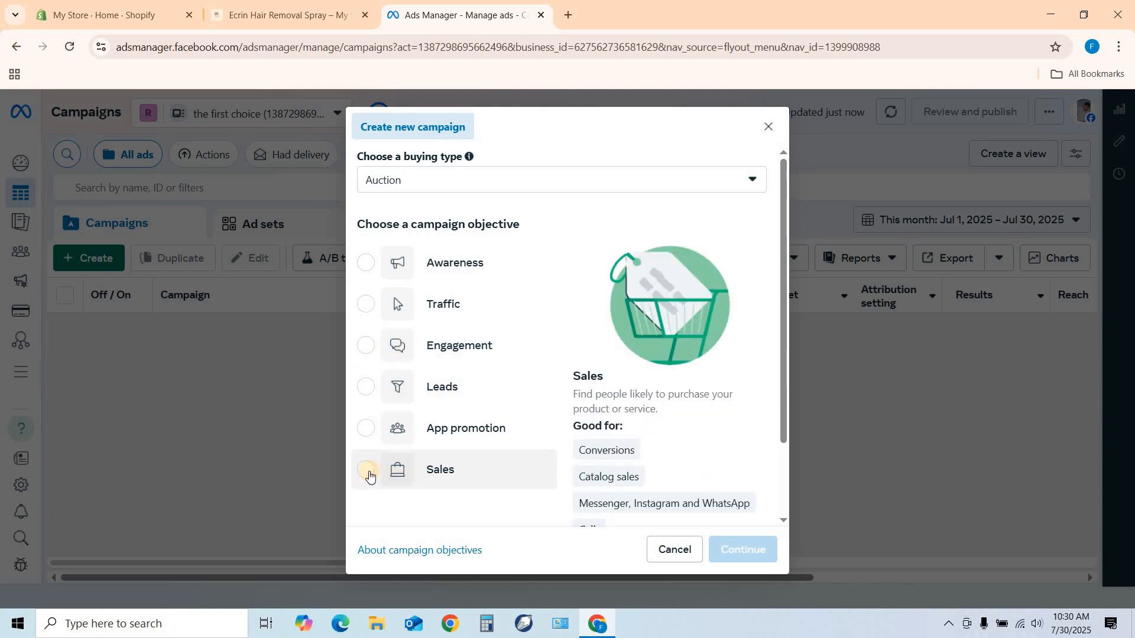
pyautogui.click(367, 471)
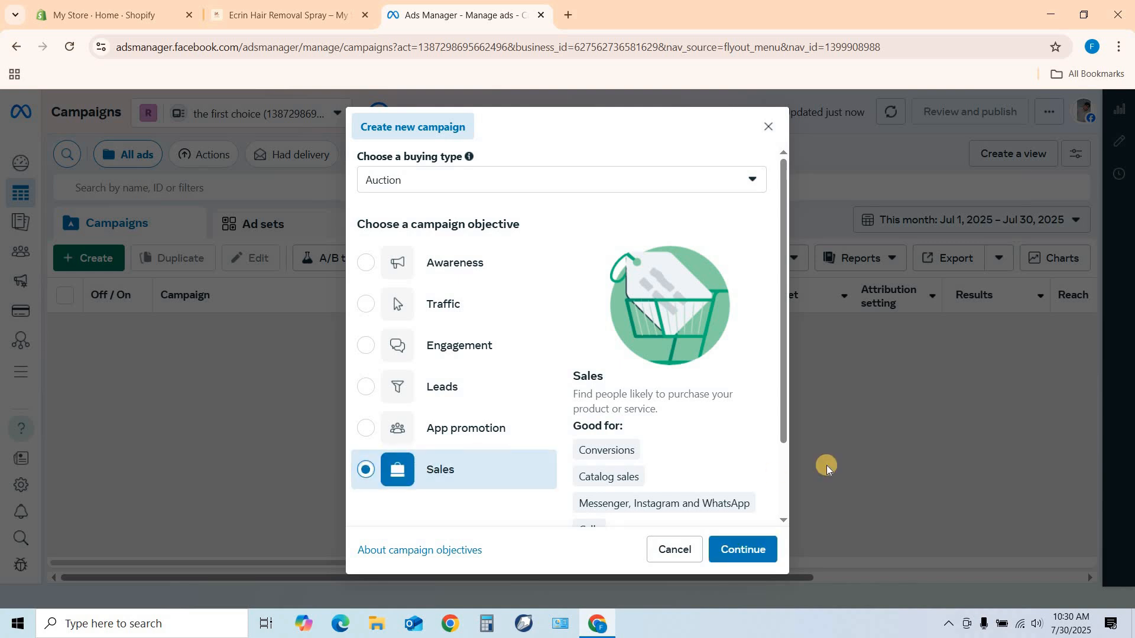
pyautogui.click(743, 549)
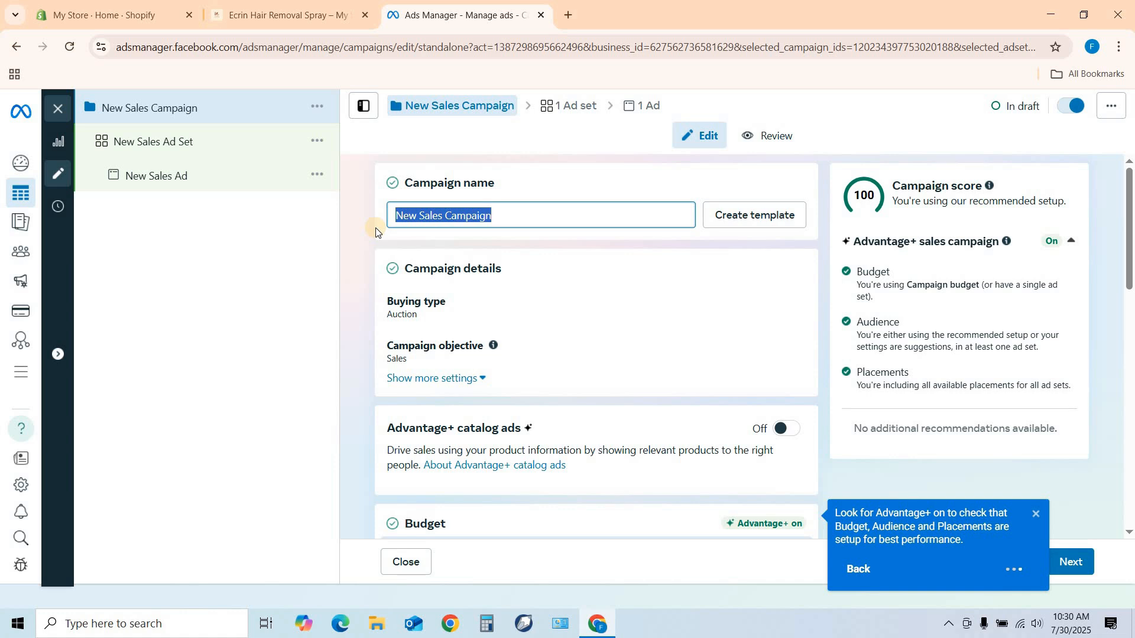
# Name the campaign "hair removal spray".
pyautogui.write('hair e')
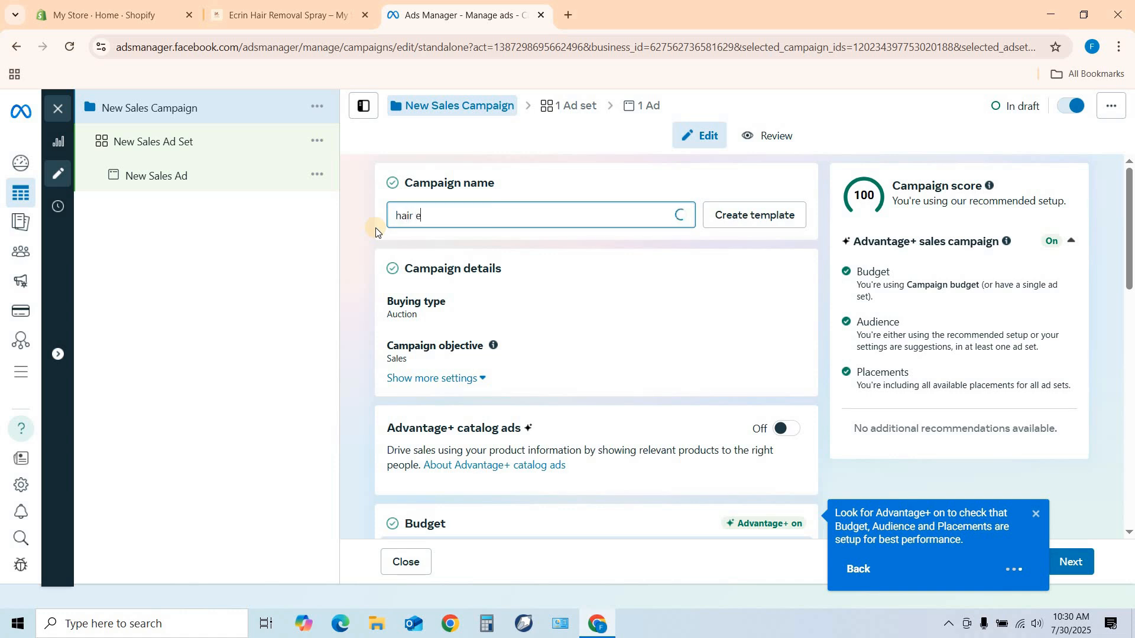
pyautogui.press('BackSpace')
pyautogui.write('removal spray')
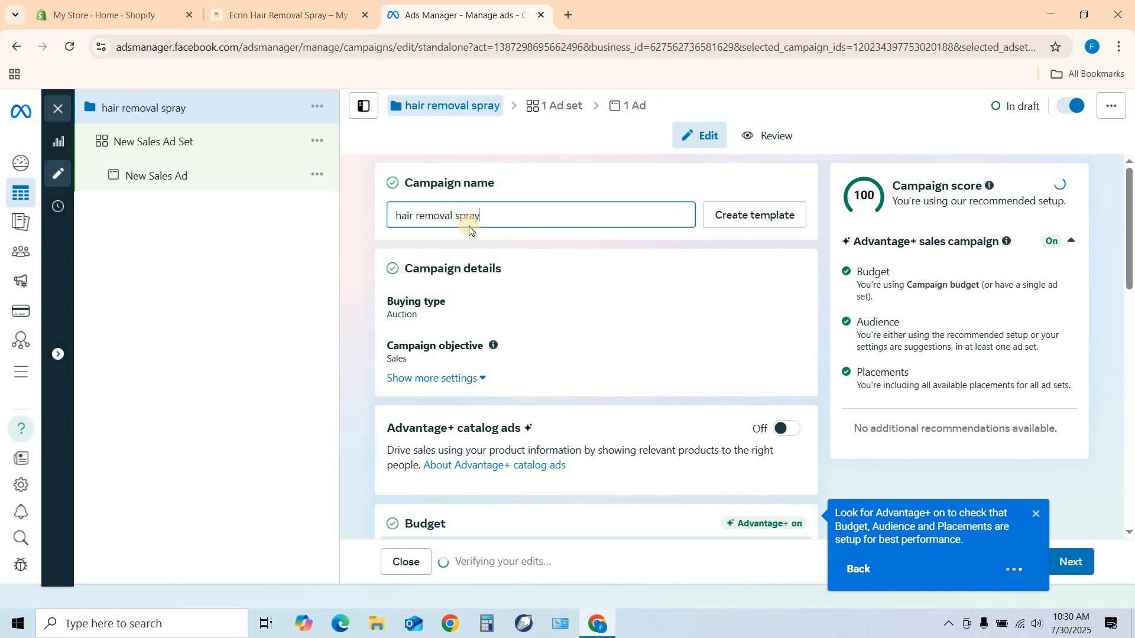
# Use the campaign budget strategy with a daily budget of Rs500.
pyautogui.scroll(-3, 526, 307)
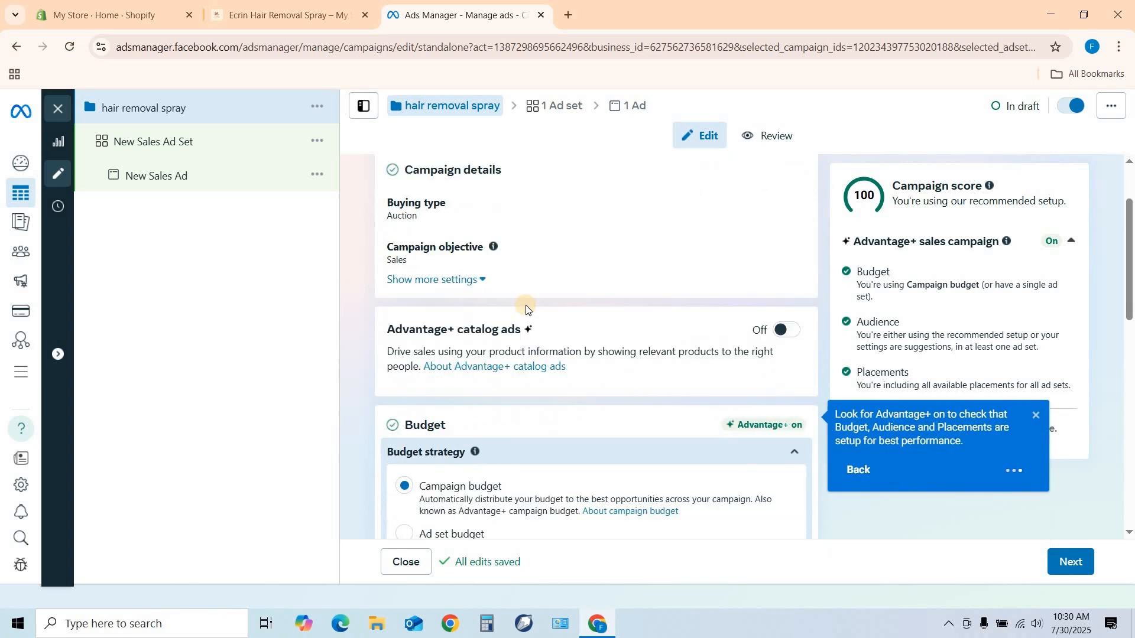
pyautogui.scroll(-2, 526, 304)
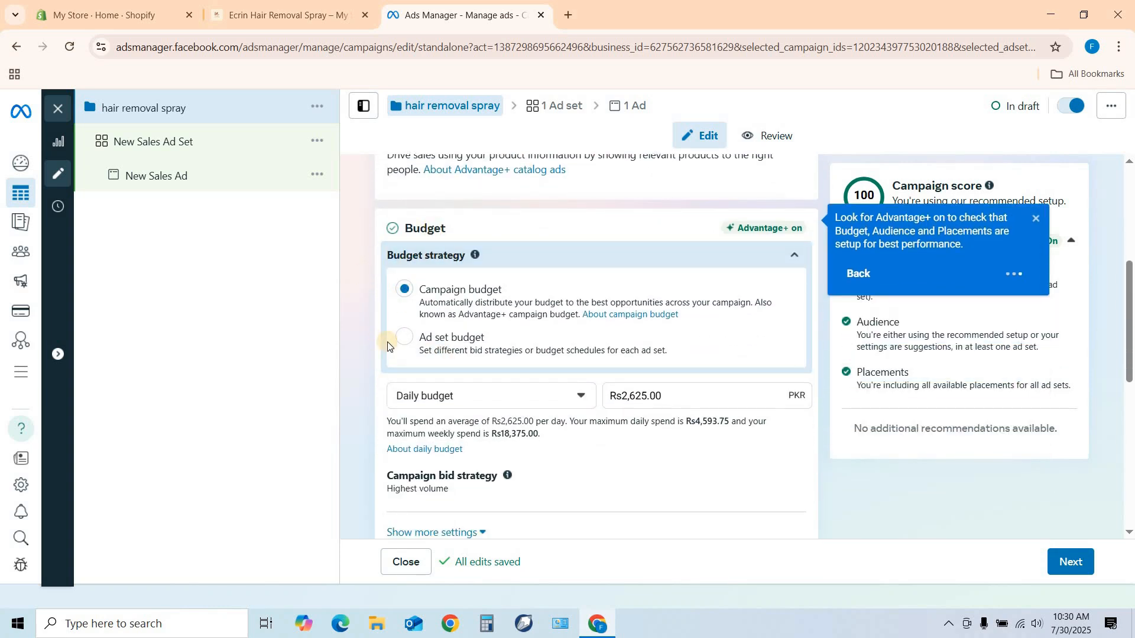
pyautogui.click(407, 292)
pyautogui.moveTo(662, 394); pyautogui.dragTo(600, 403)
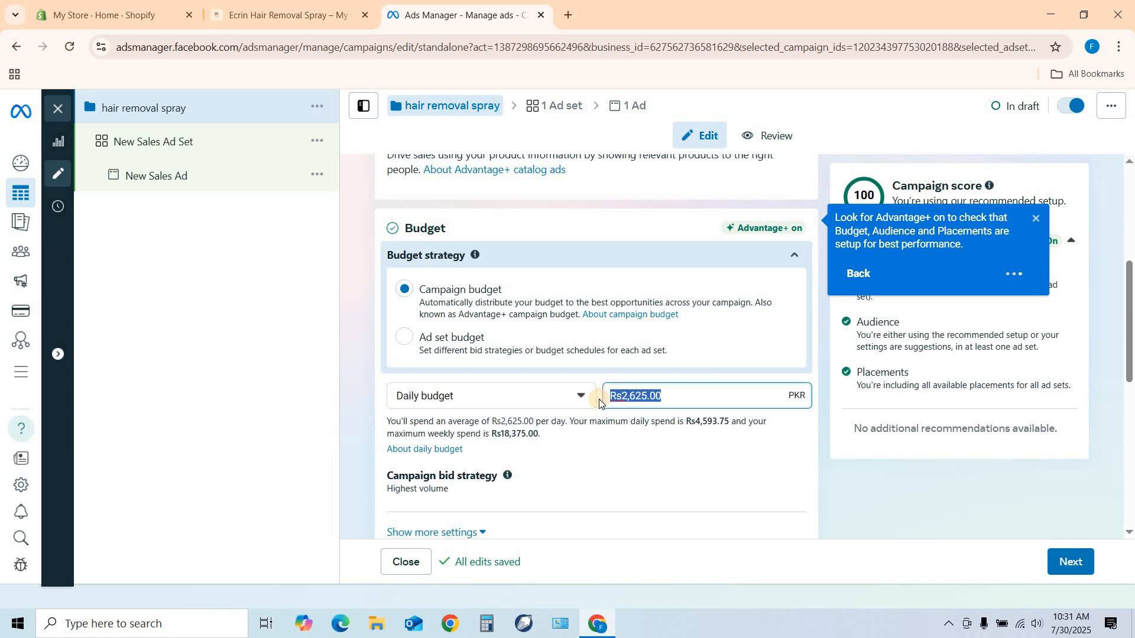
pyautogui.write('500')
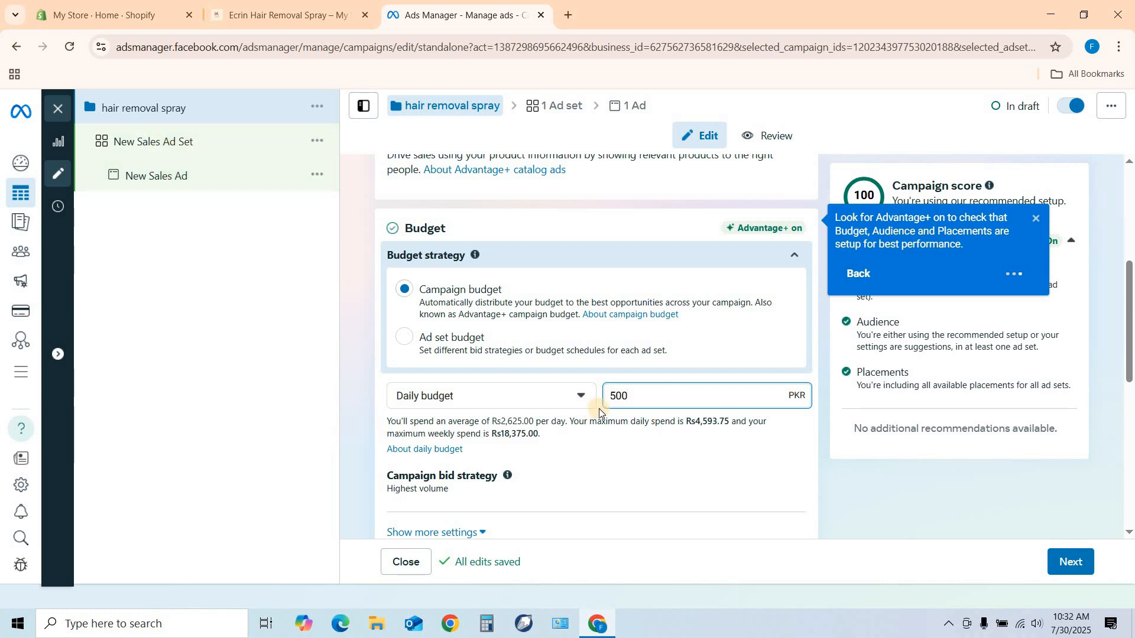
pyautogui.click(663, 453)
# Continue to the ad set, name it "open" and set its conversion location to Website.
pyautogui.scroll(-3, 558, 443)
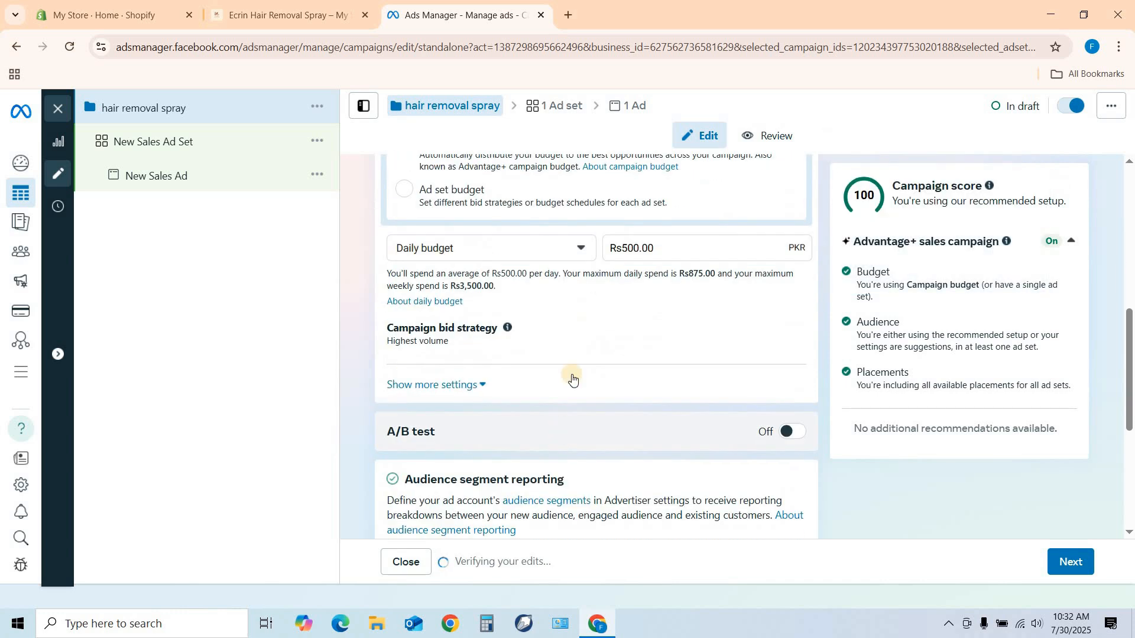
pyautogui.scroll(-3, 588, 342)
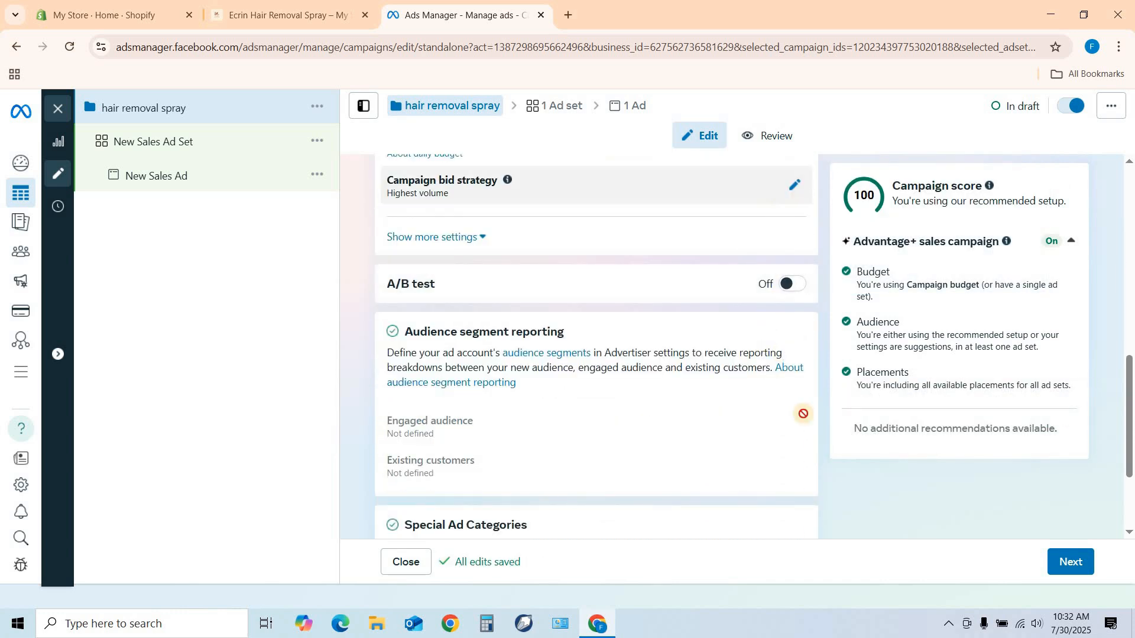
pyautogui.scroll(-3, 577, 451)
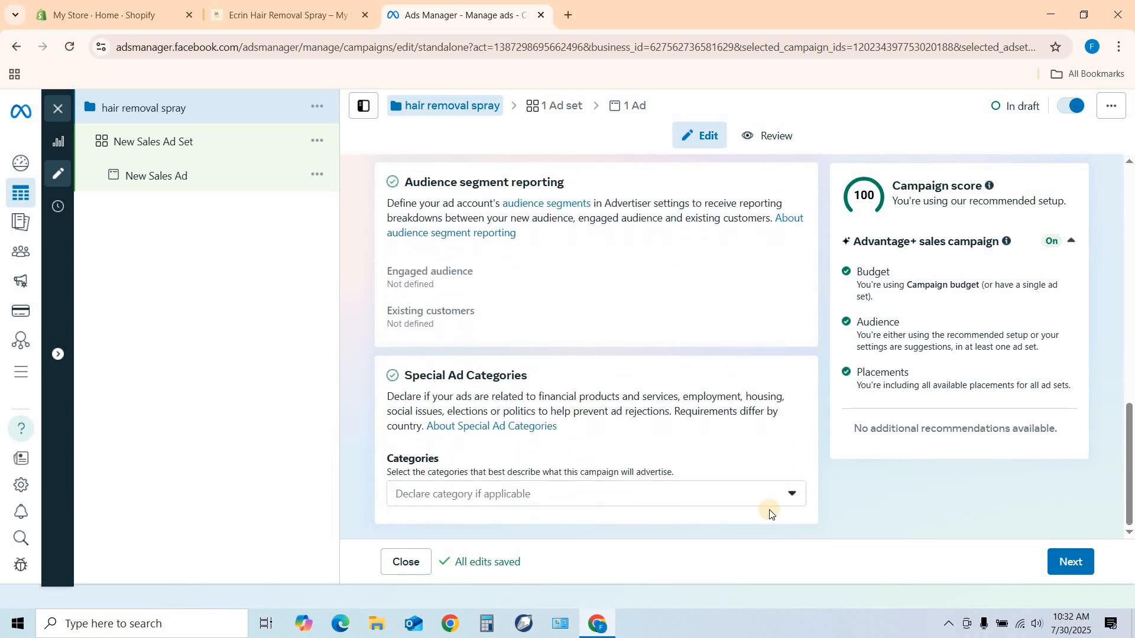
pyautogui.click(1083, 562)
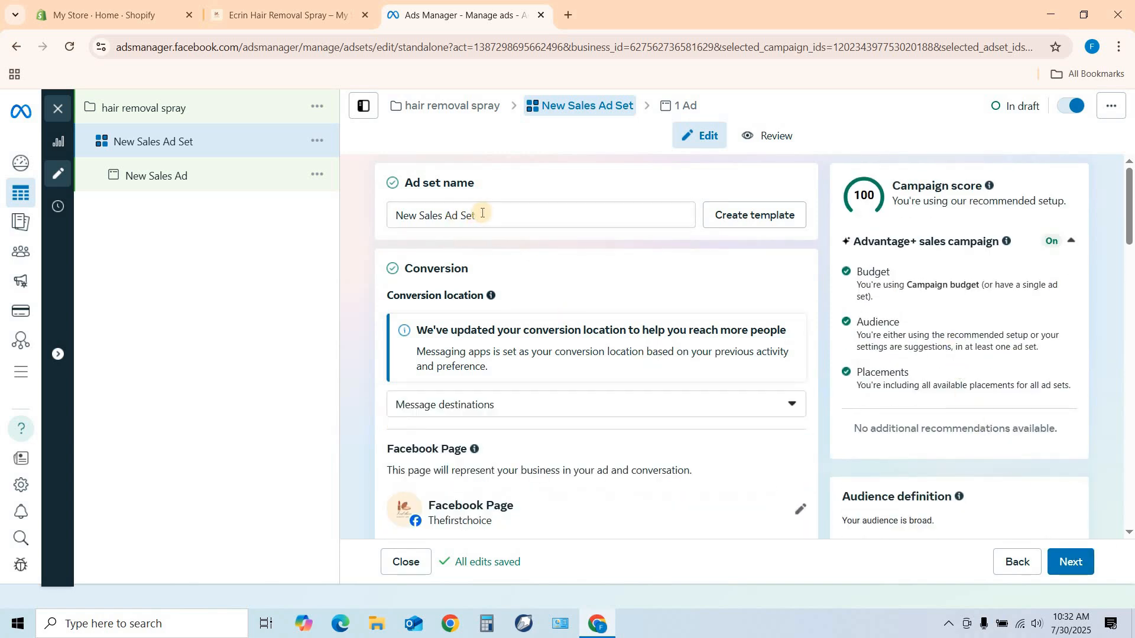
pyautogui.moveTo(481, 213); pyautogui.dragTo(377, 220)
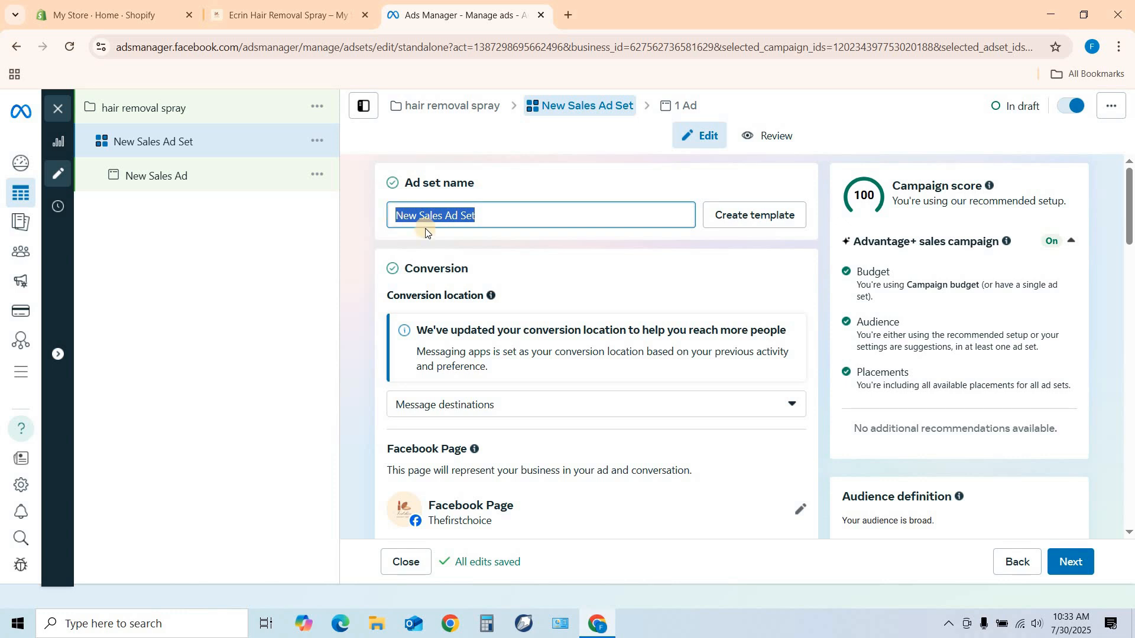
pyautogui.write('open')
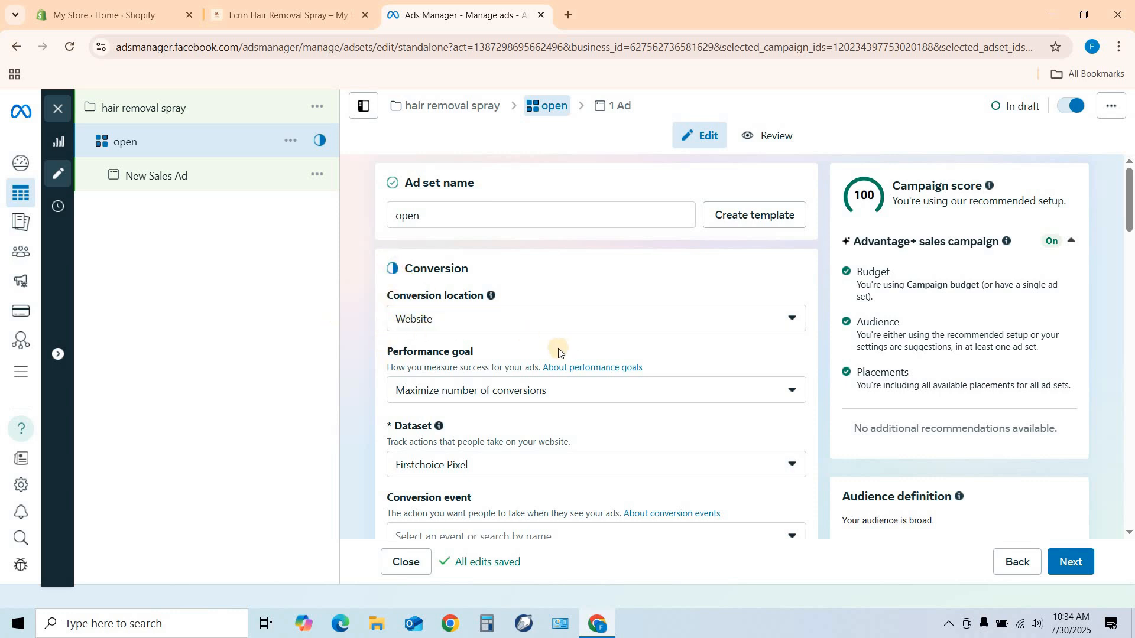
# Set the ad set's conversion event to Purchase and check the available performance goals.
pyautogui.scroll(-1, 557, 349)
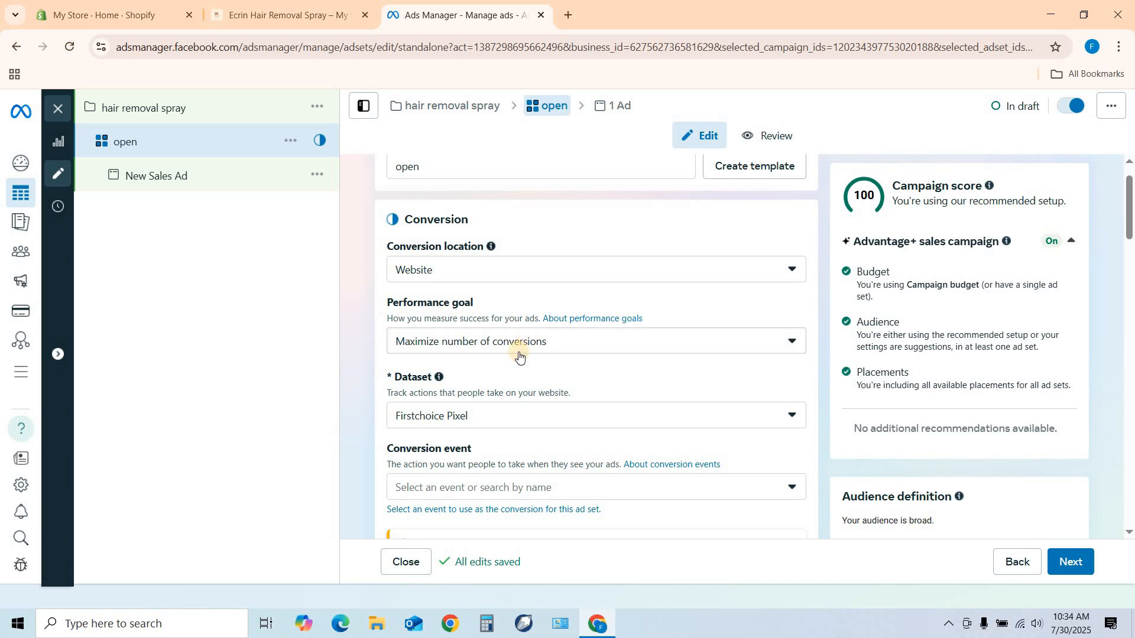
pyautogui.scroll(-1, 508, 364)
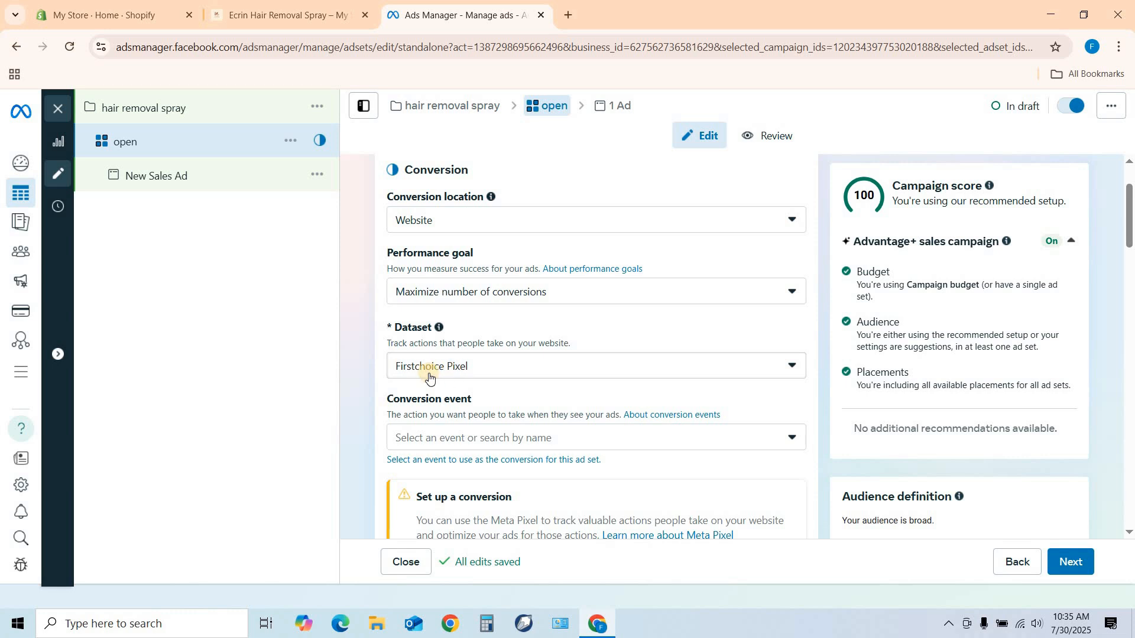
pyautogui.scroll(-2, 521, 340)
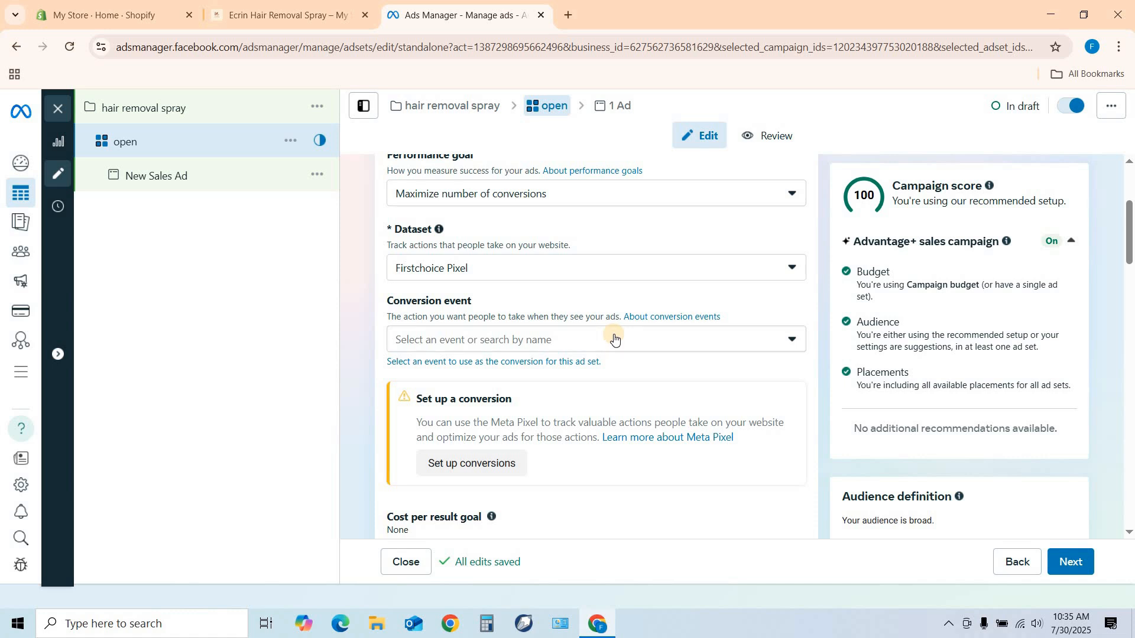
pyautogui.click(768, 341)
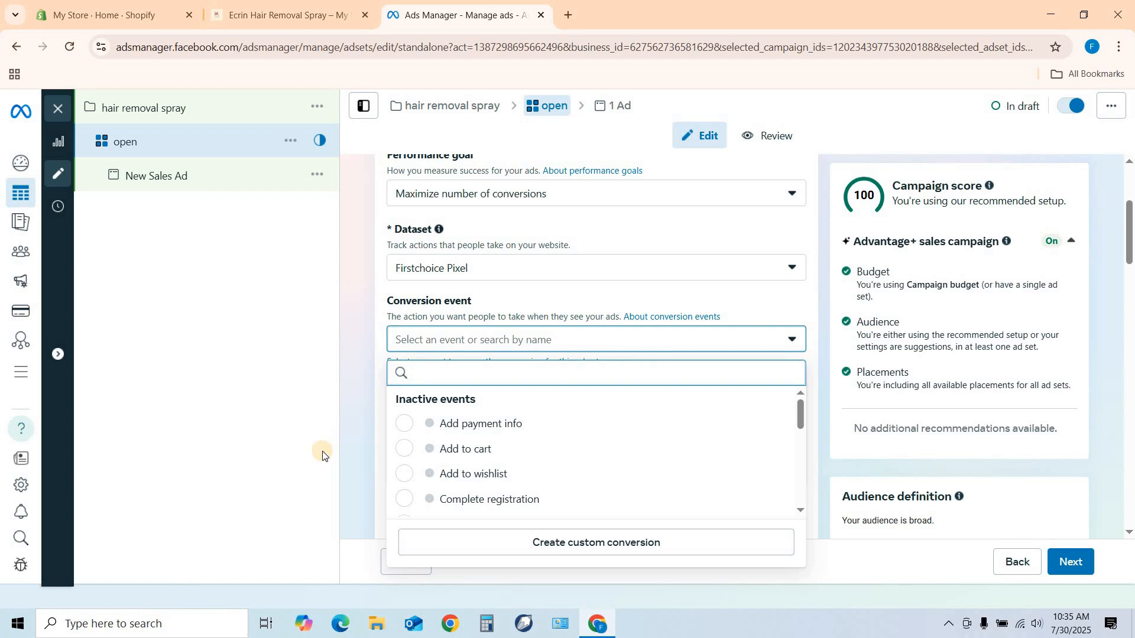
pyautogui.scroll(-3, 470, 436)
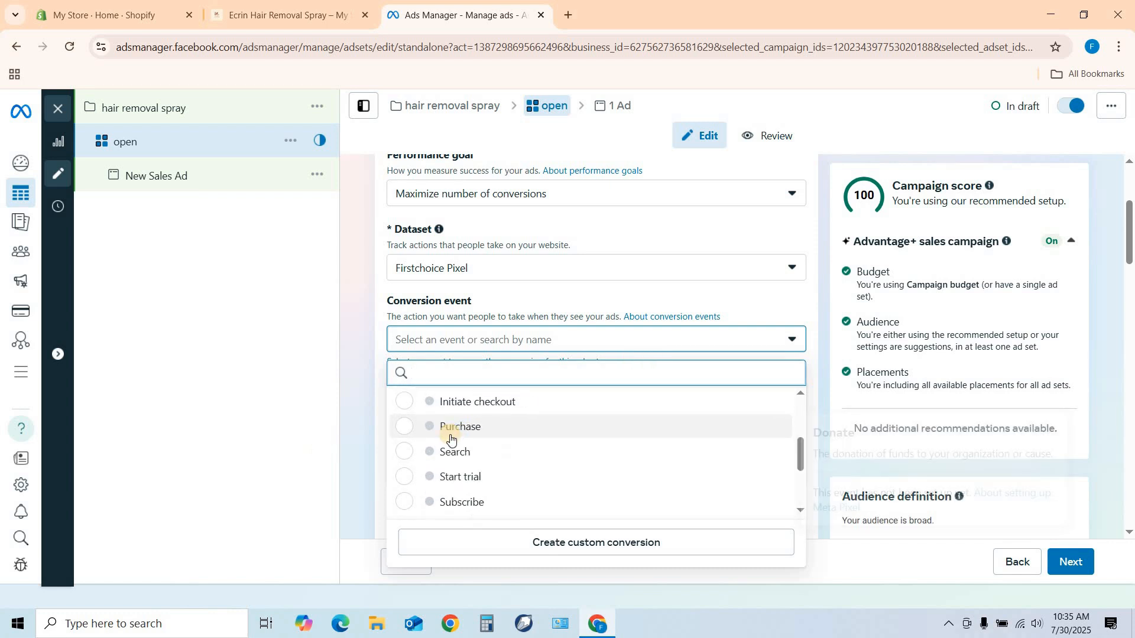
pyautogui.click(407, 436)
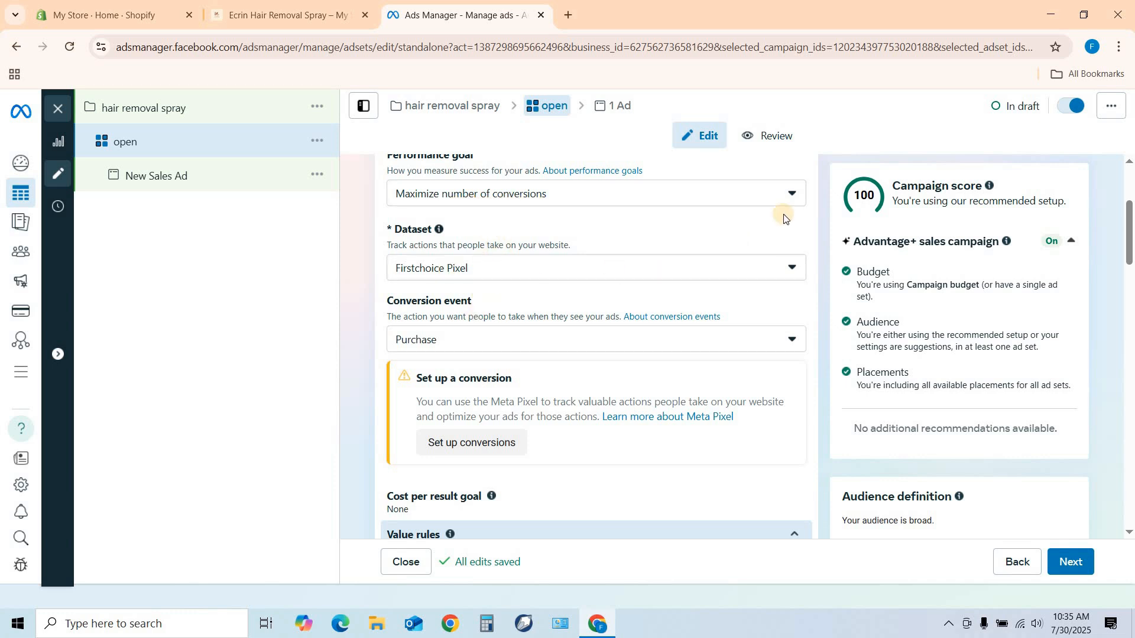
pyautogui.click(792, 195)
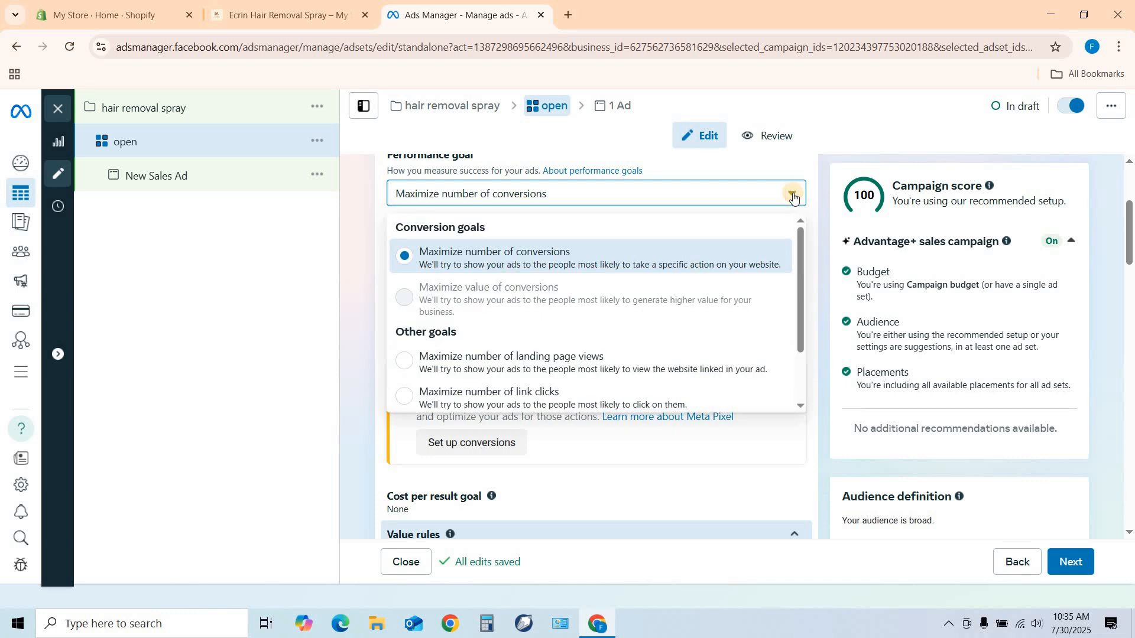
pyautogui.click(744, 169)
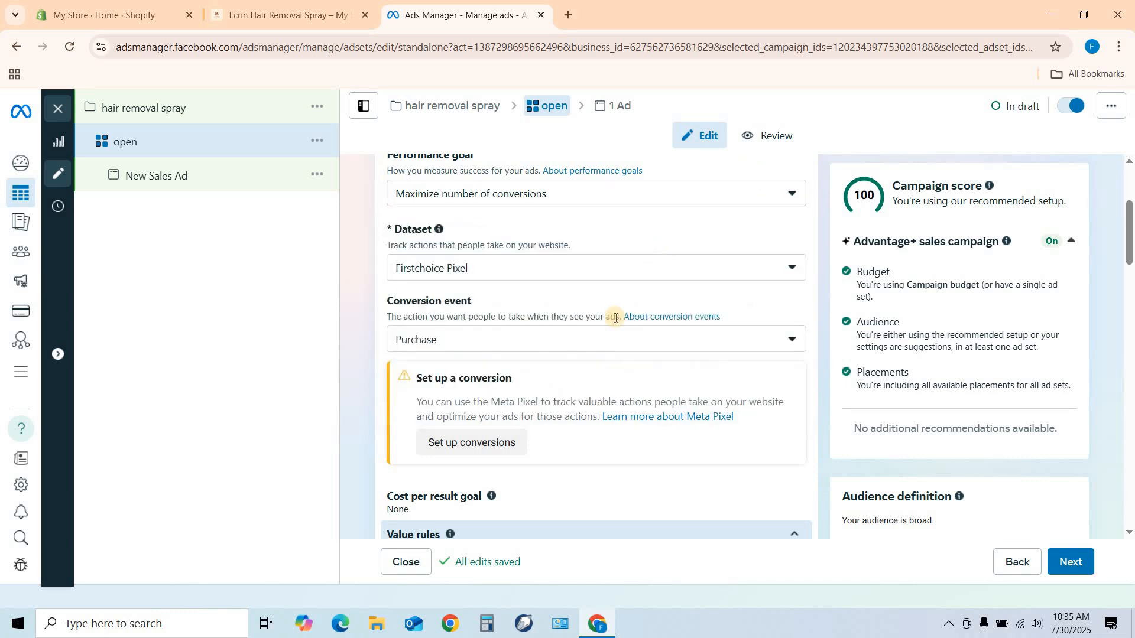
# Schedule the ad set to start on July 31, 2025 at 12:00 AM.
pyautogui.scroll(-4, 615, 319)
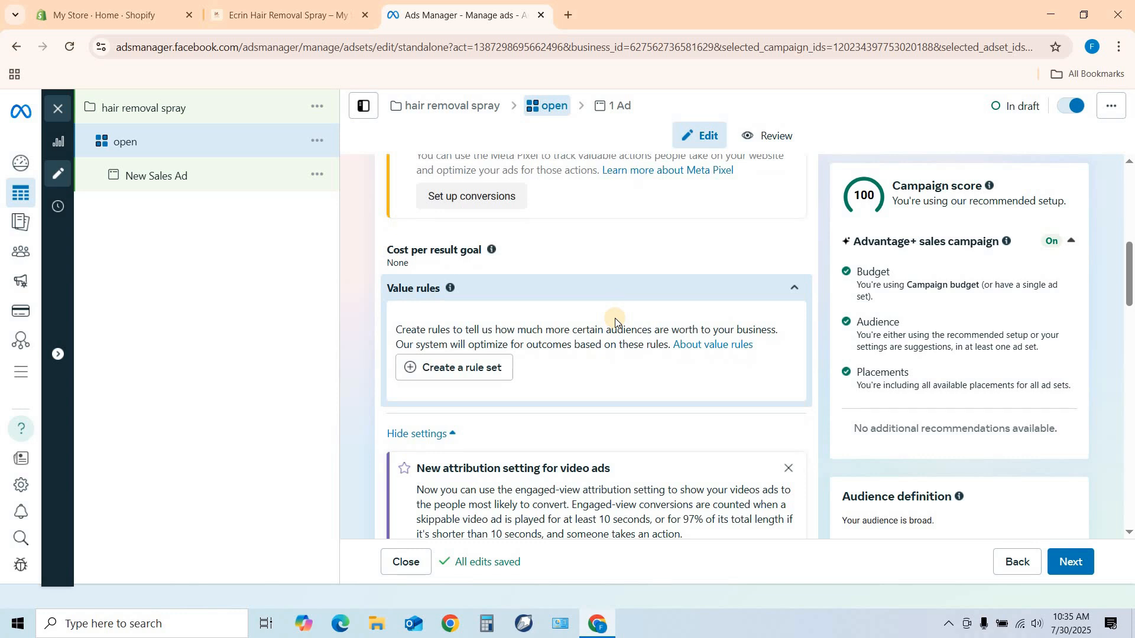
pyautogui.scroll(-2, 615, 321)
pyautogui.scroll(-3, 616, 321)
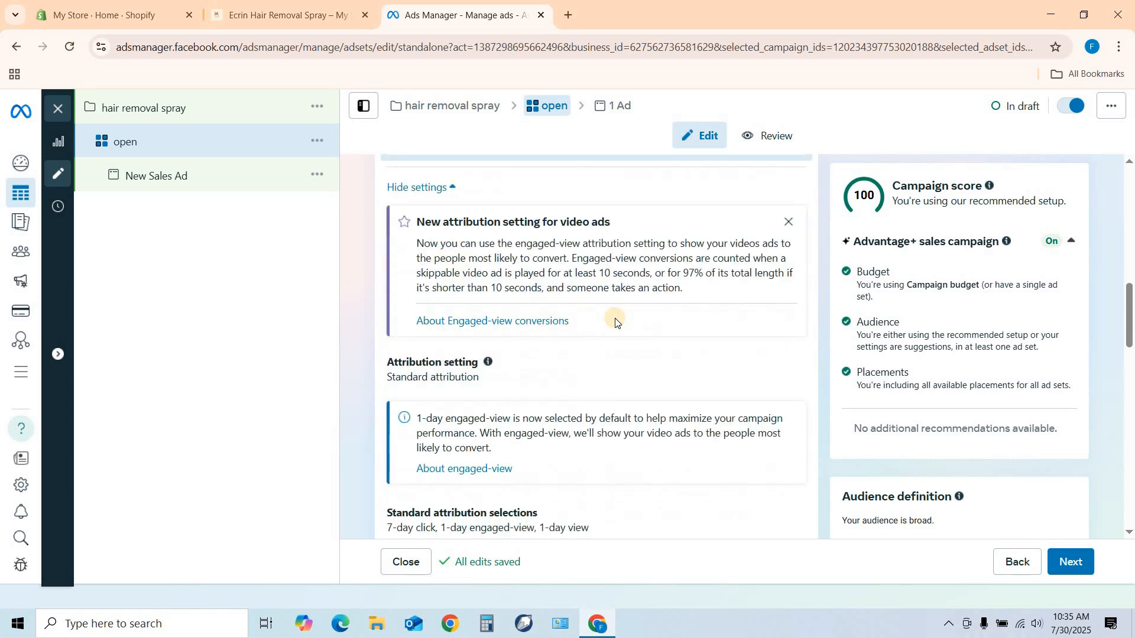
pyautogui.scroll(-5, 615, 318)
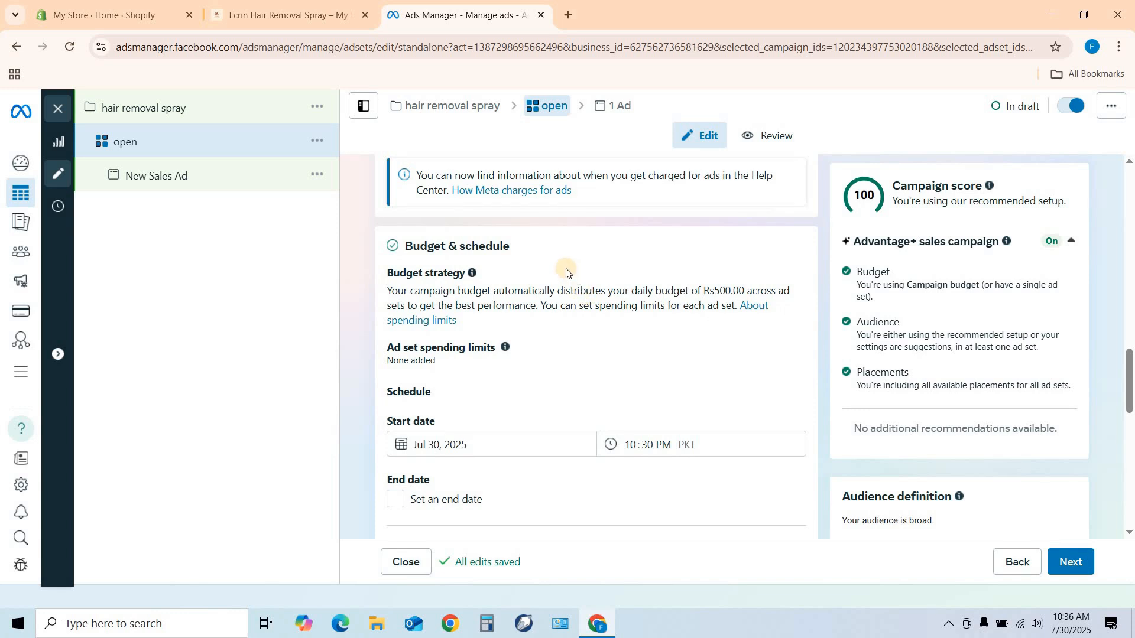
pyautogui.scroll(-2, 565, 271)
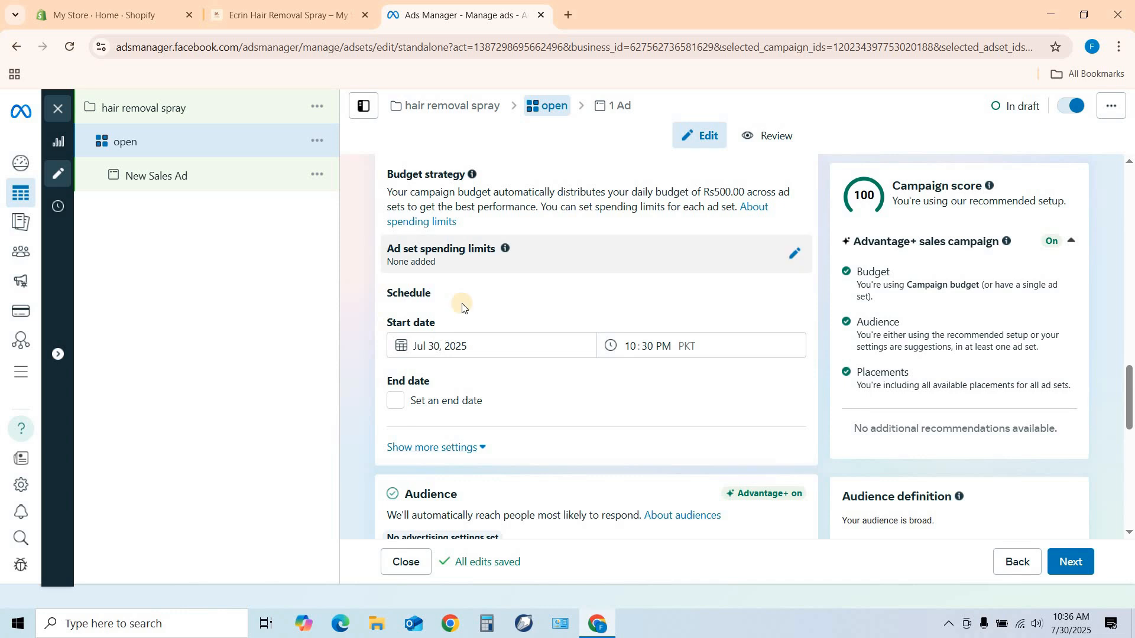
pyautogui.scroll(3, 470, 305)
pyautogui.scroll(-2, 550, 372)
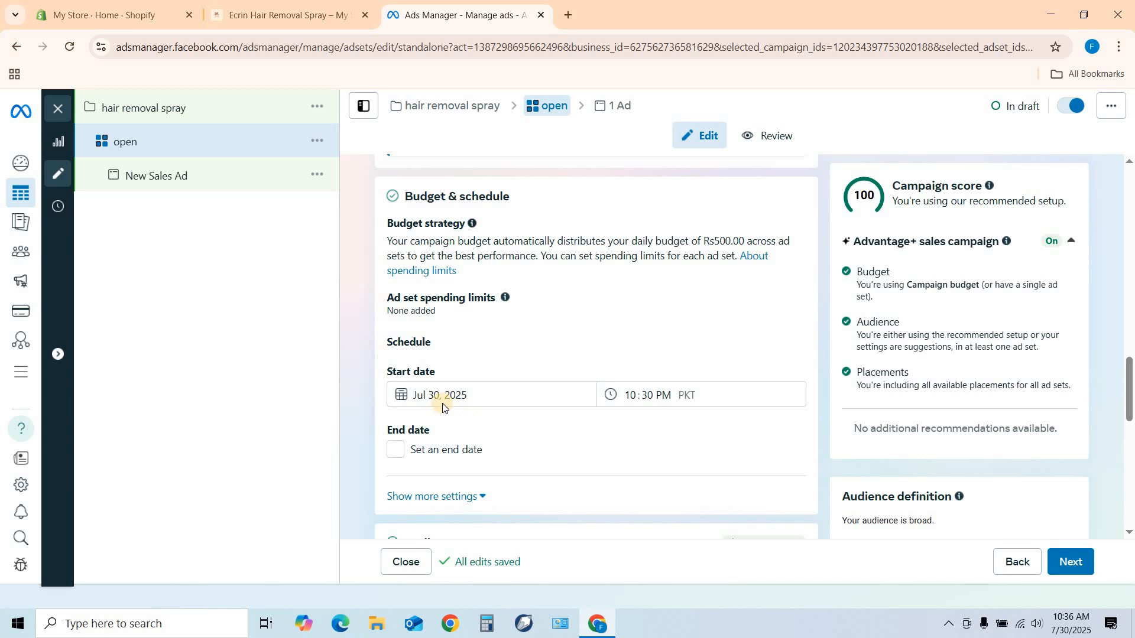
pyautogui.click(631, 393)
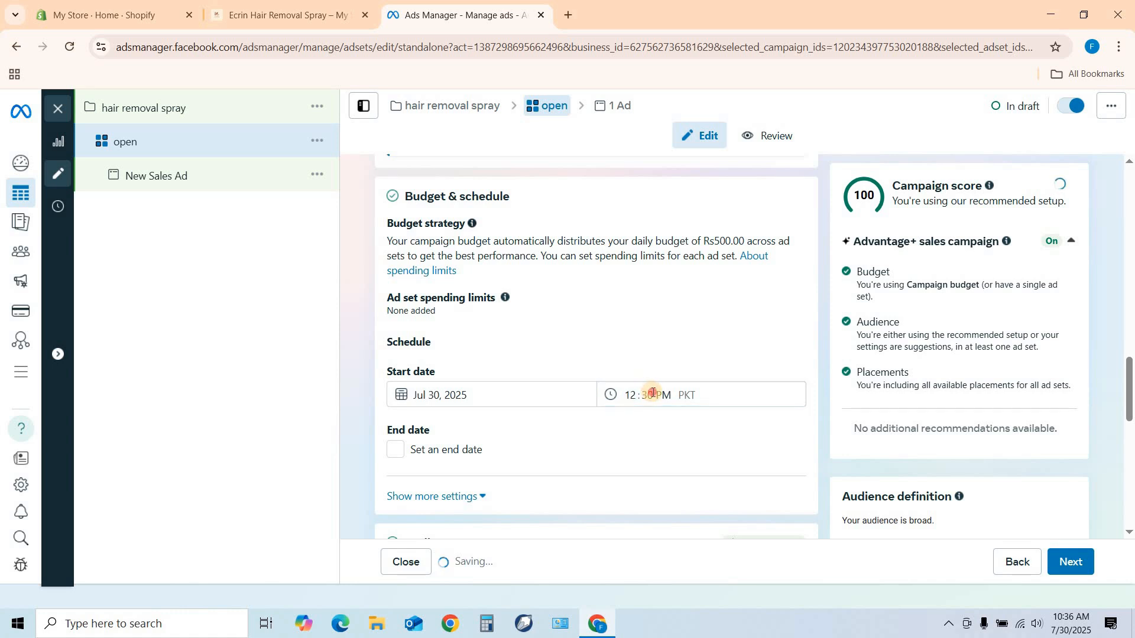
pyautogui.click(653, 393)
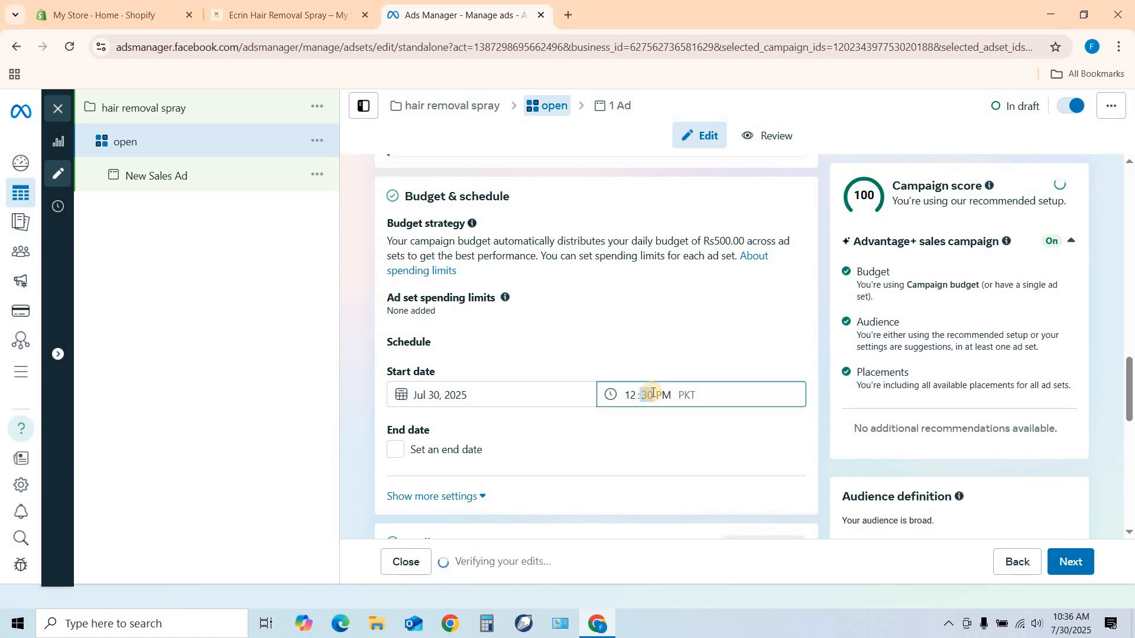
pyautogui.click(663, 394)
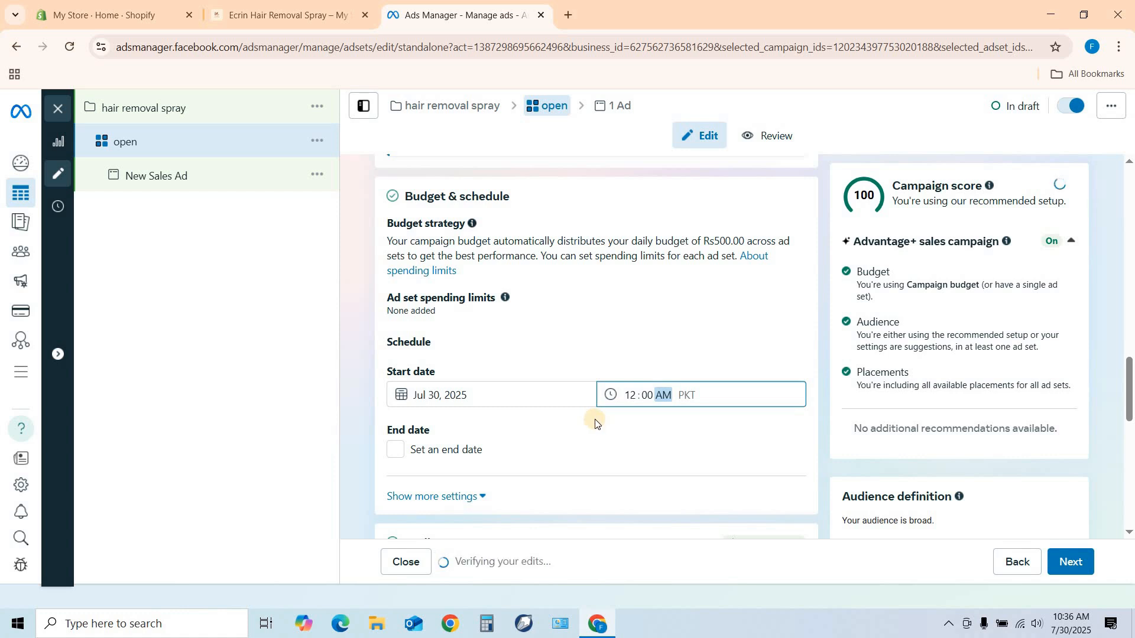
pyautogui.click(432, 397)
pyautogui.click(503, 560)
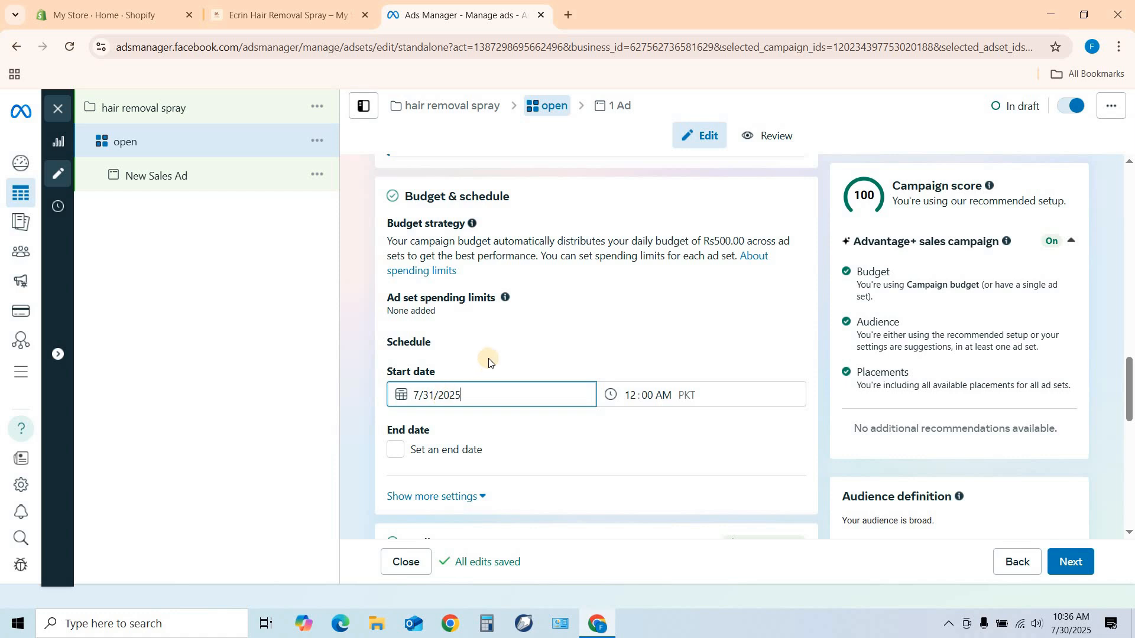
# Open the ad set's audience location controls and check which country is included.
pyautogui.scroll(-5, 516, 345)
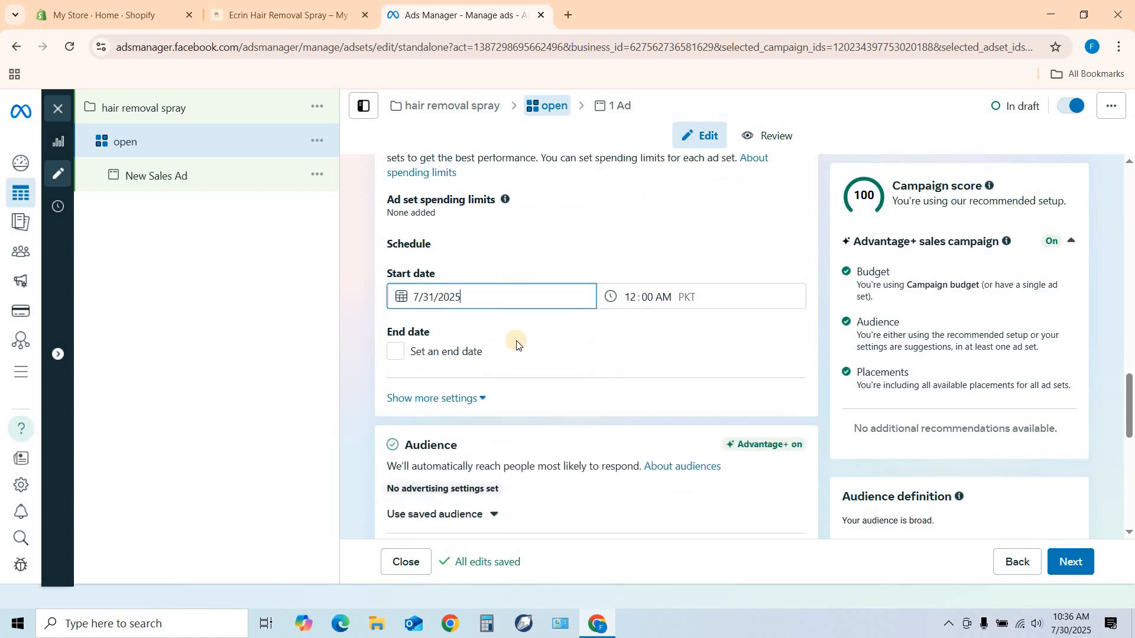
pyautogui.scroll(-1, 526, 310)
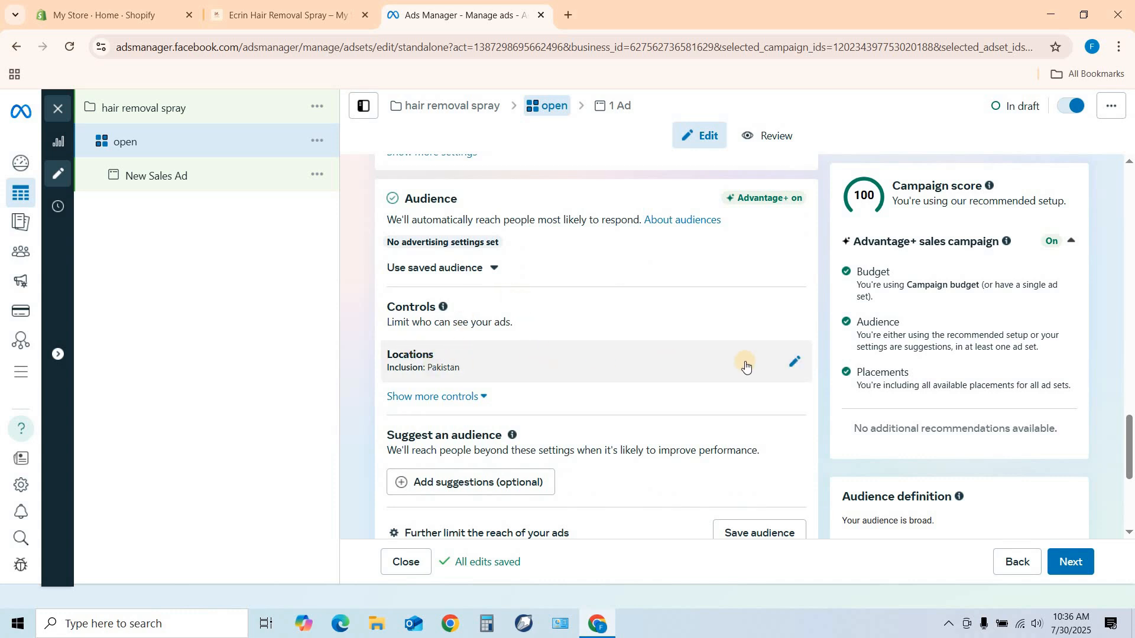
pyautogui.click(799, 360)
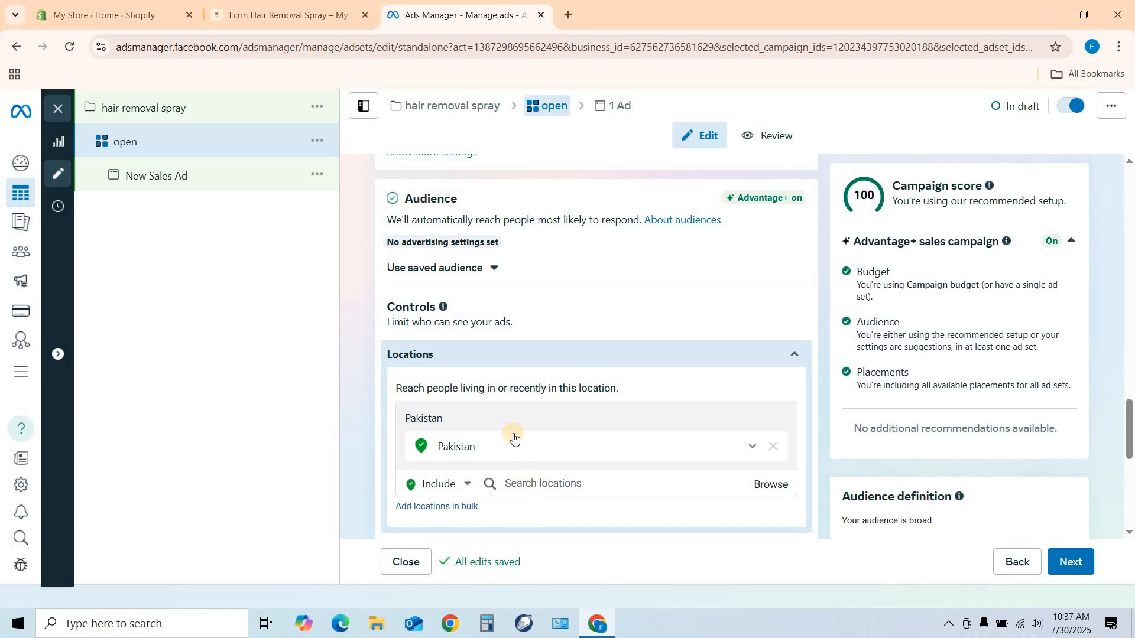
pyautogui.scroll(-2, 520, 432)
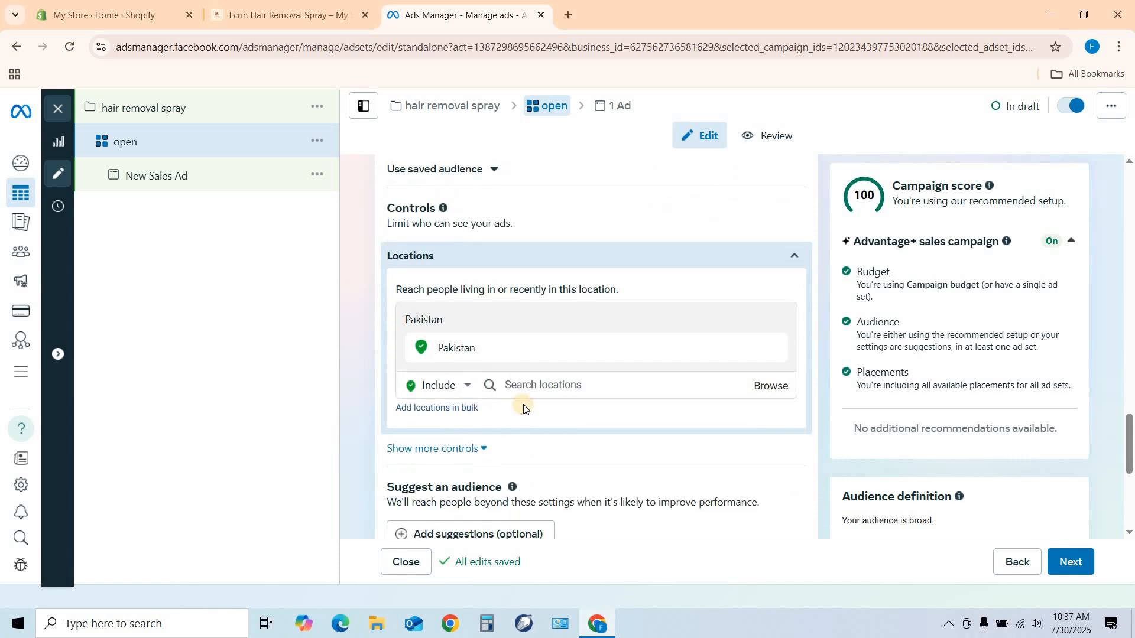
# Show more placement settings and exclude Threads, Messenger and Audience Network from the platforms, keeping Facebook and Instagram.
pyautogui.scroll(-1, 535, 395)
pyautogui.scroll(-6, 546, 359)
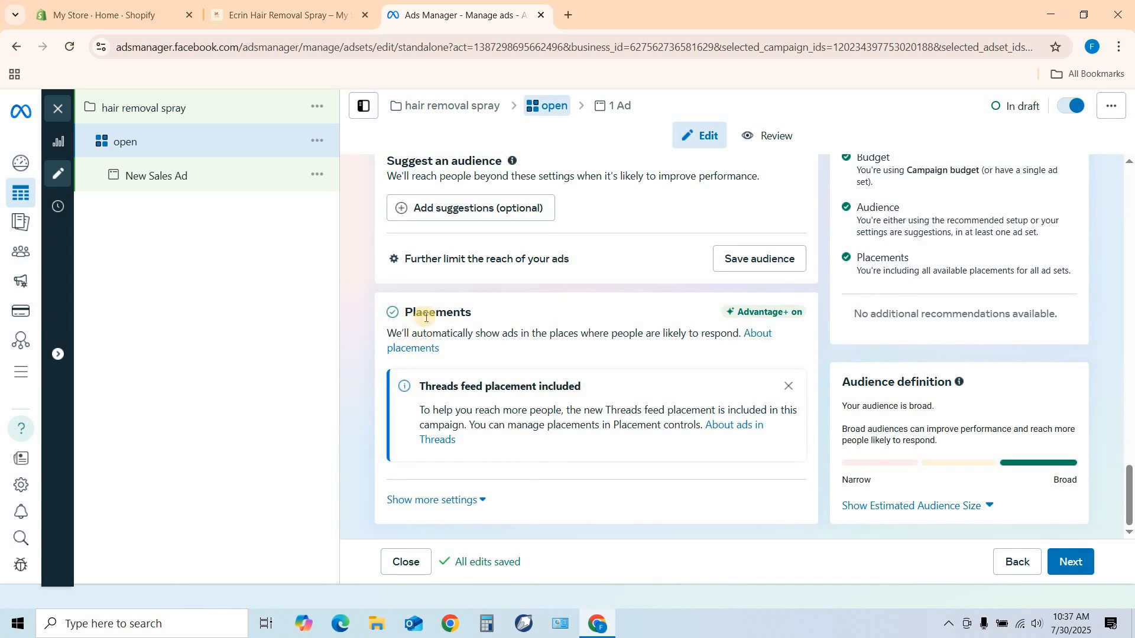
pyautogui.click(443, 500)
pyautogui.scroll(-3, 596, 363)
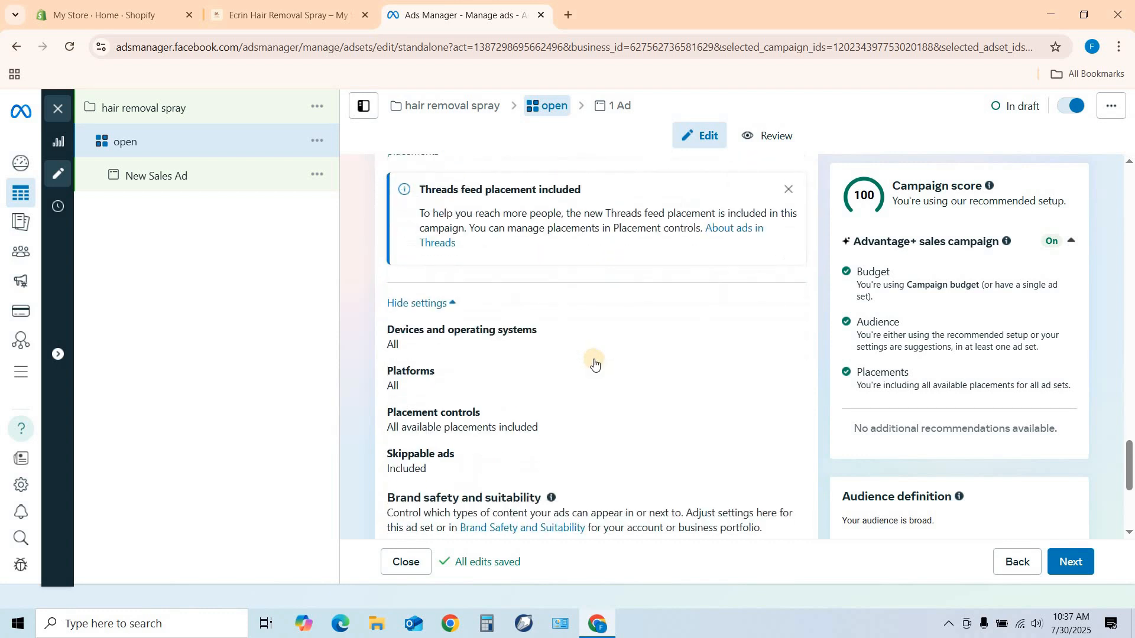
pyautogui.click(411, 378)
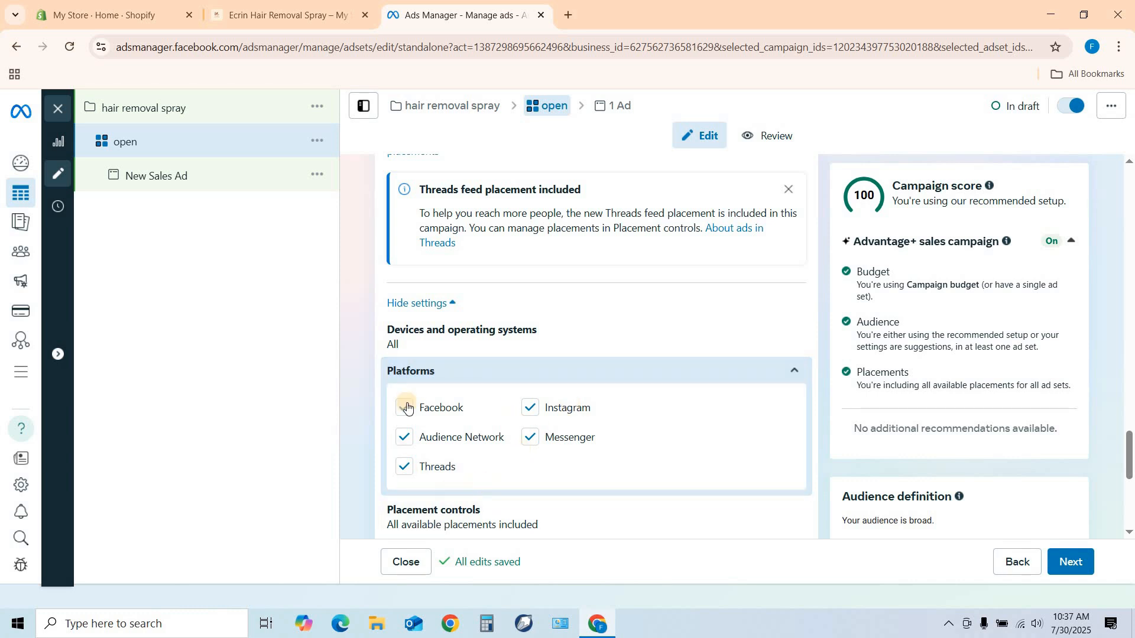
pyautogui.click(405, 475)
pyautogui.click(406, 471)
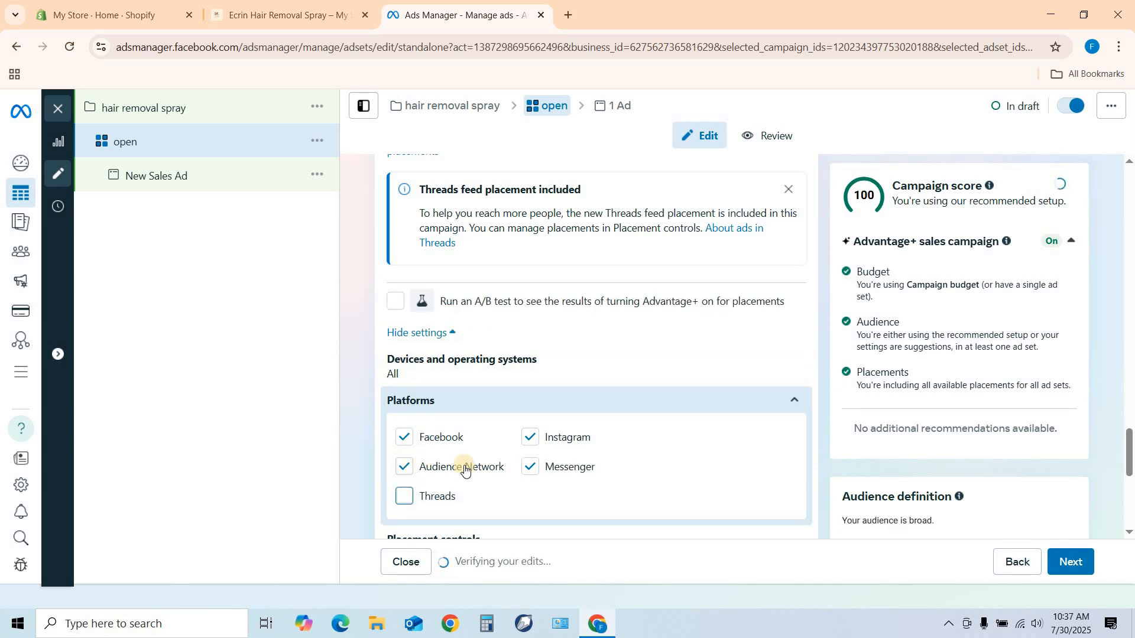
pyautogui.click(526, 471)
pyautogui.scroll(-4, 484, 451)
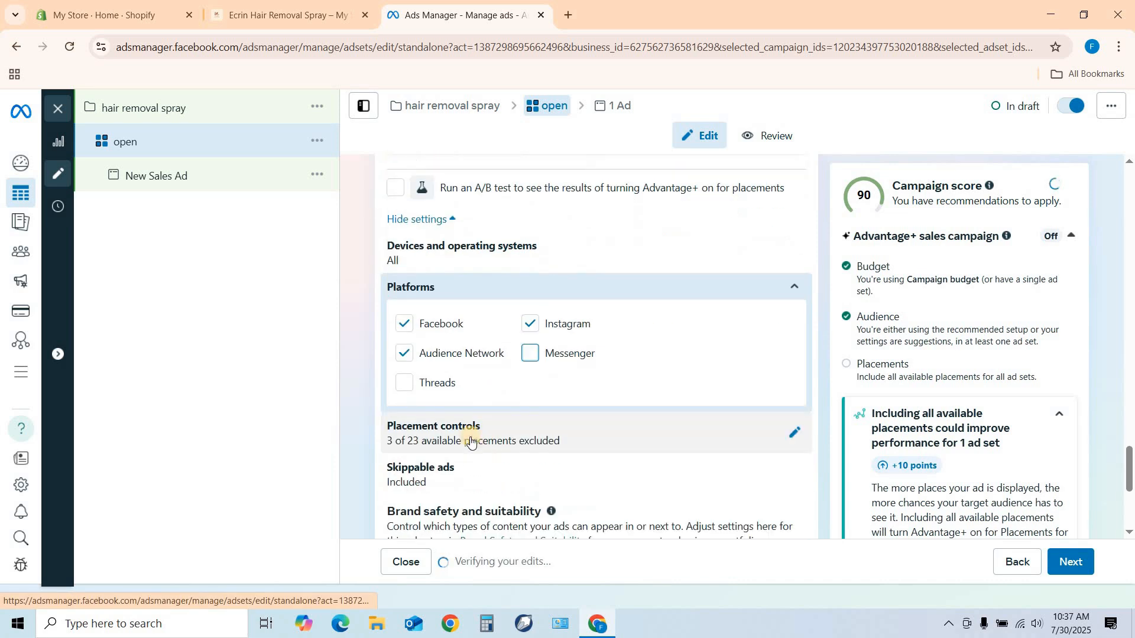
pyautogui.click(407, 358)
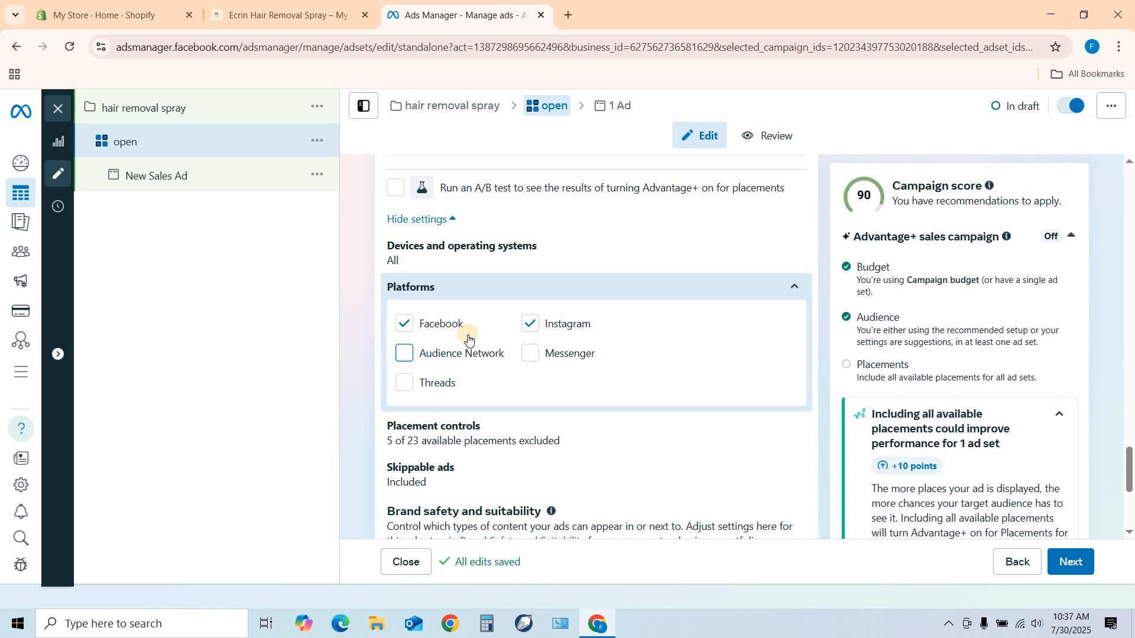
# Add audience suggestions to the ad set and set the suggested age range to 20–55.
pyautogui.scroll(5, 539, 313)
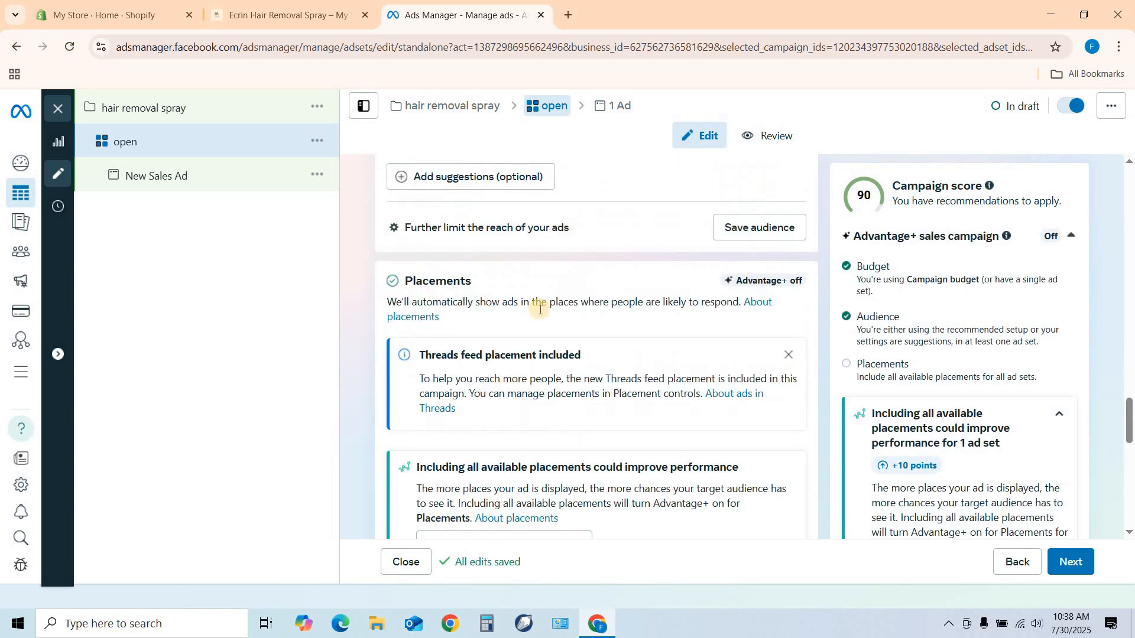
pyautogui.scroll(3, 540, 309)
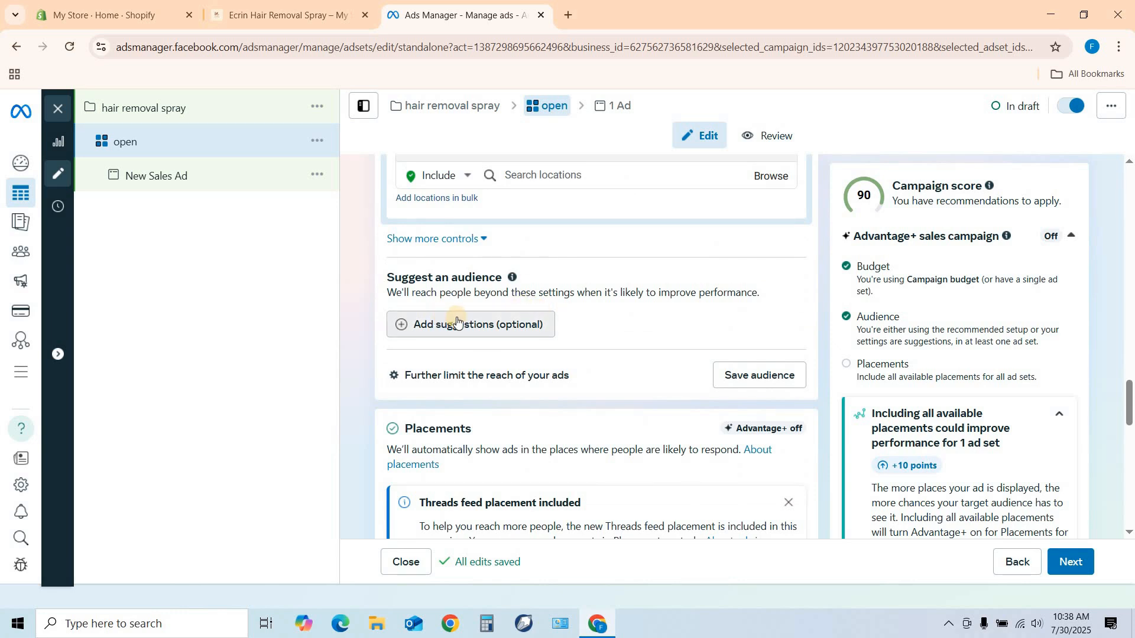
pyautogui.click(477, 328)
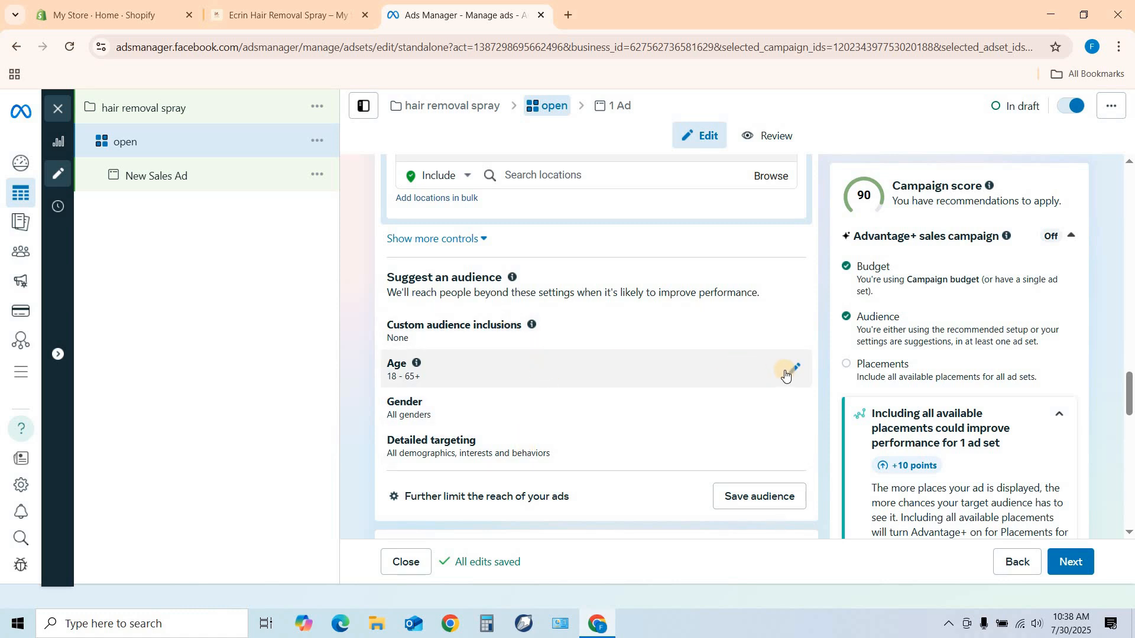
pyautogui.click(796, 369)
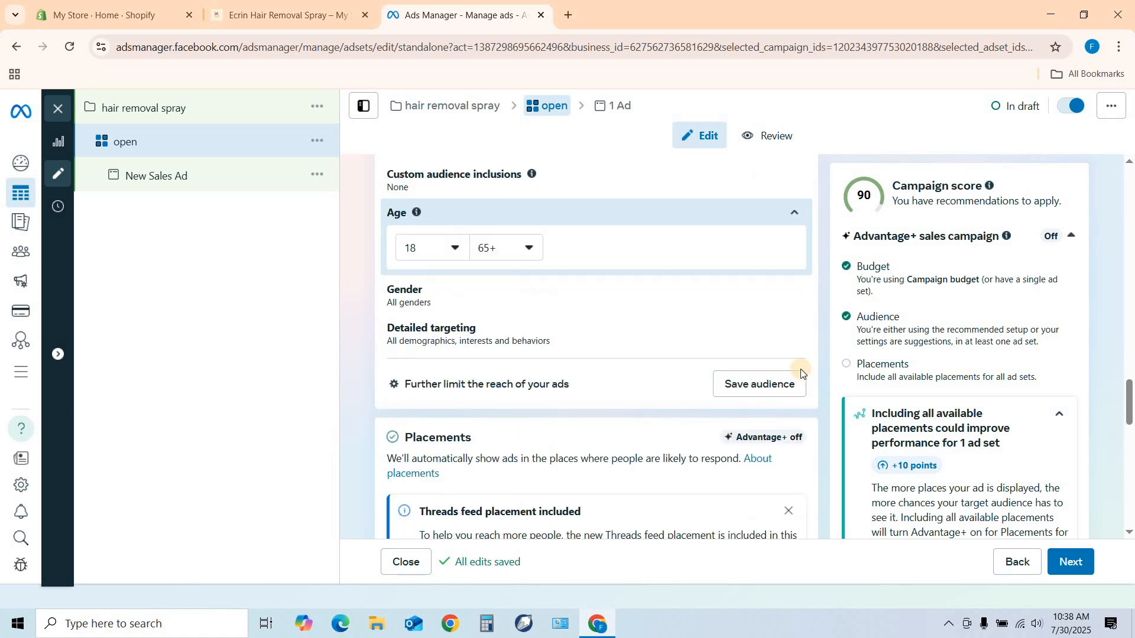
pyautogui.click(458, 248)
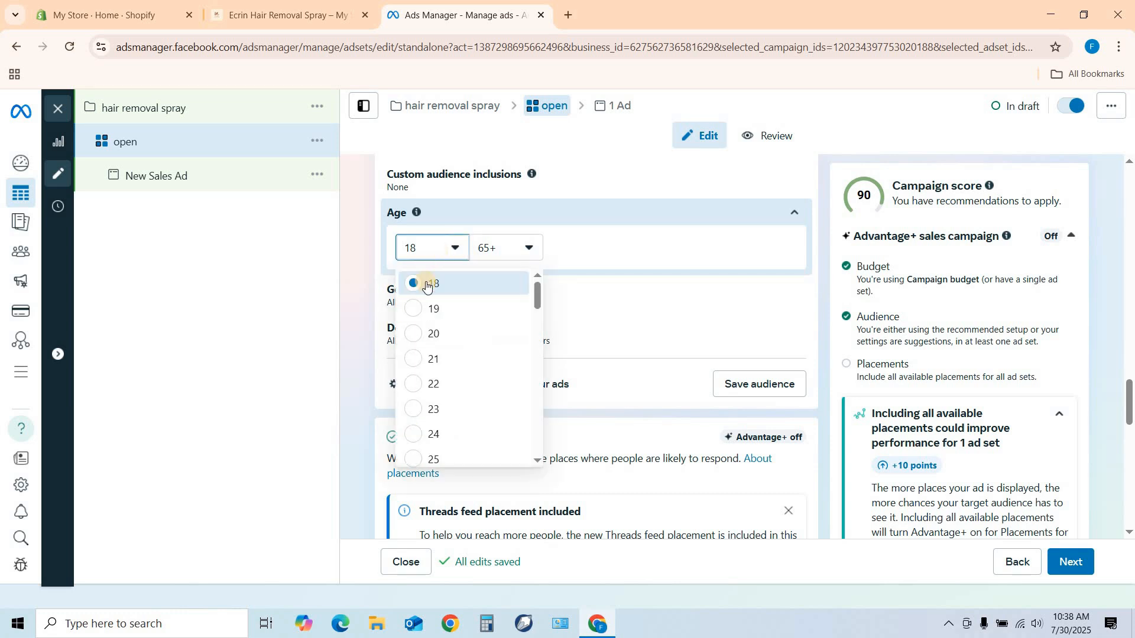
pyautogui.click(412, 333)
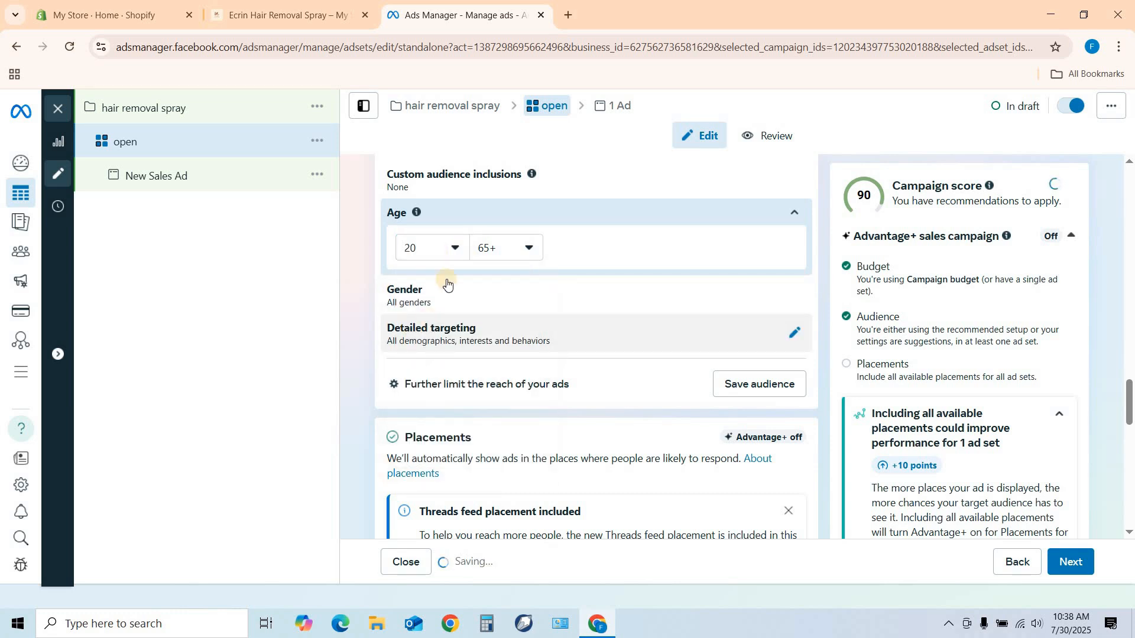
pyautogui.click(534, 249)
pyautogui.scroll(2, 495, 305)
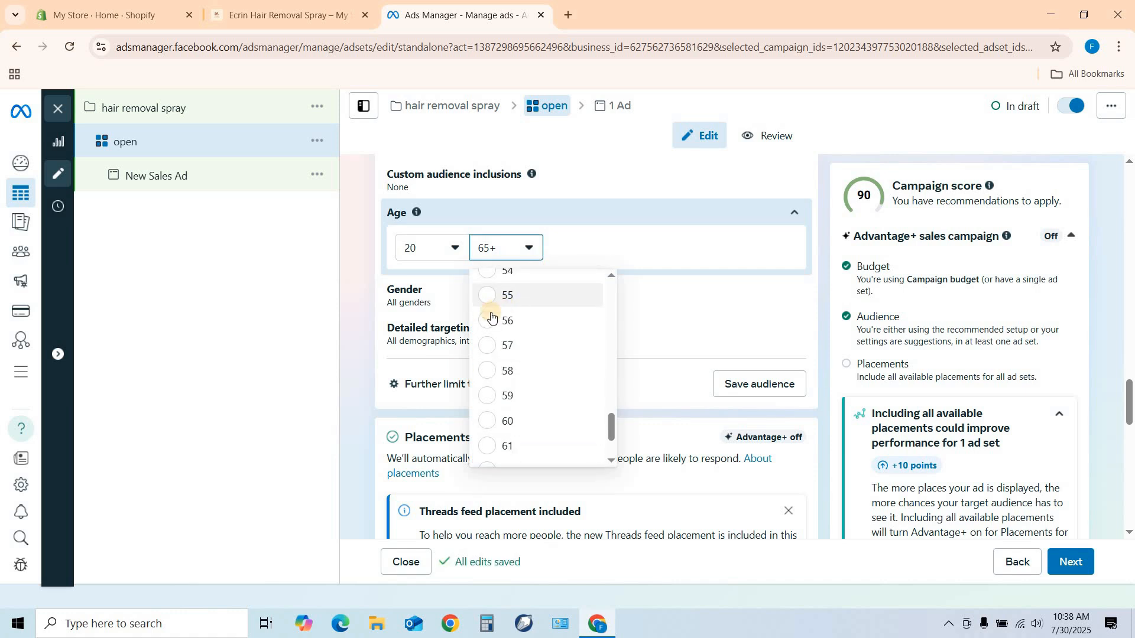
pyautogui.click(490, 303)
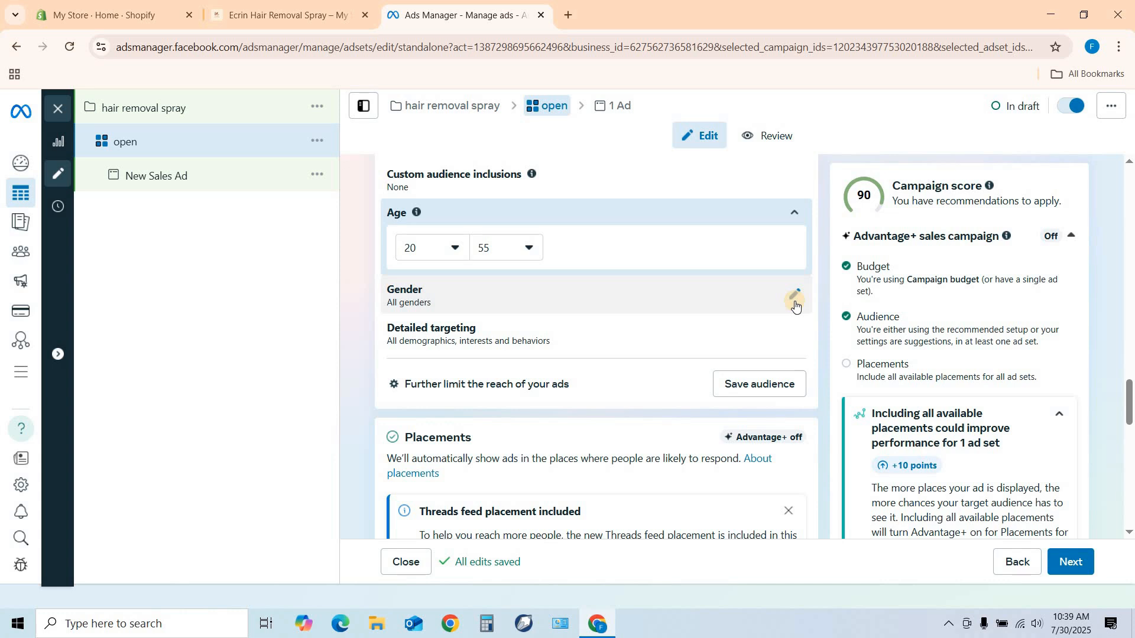
# Continue to the ad level and name the ad "v1".
pyautogui.scroll(-10, 752, 299)
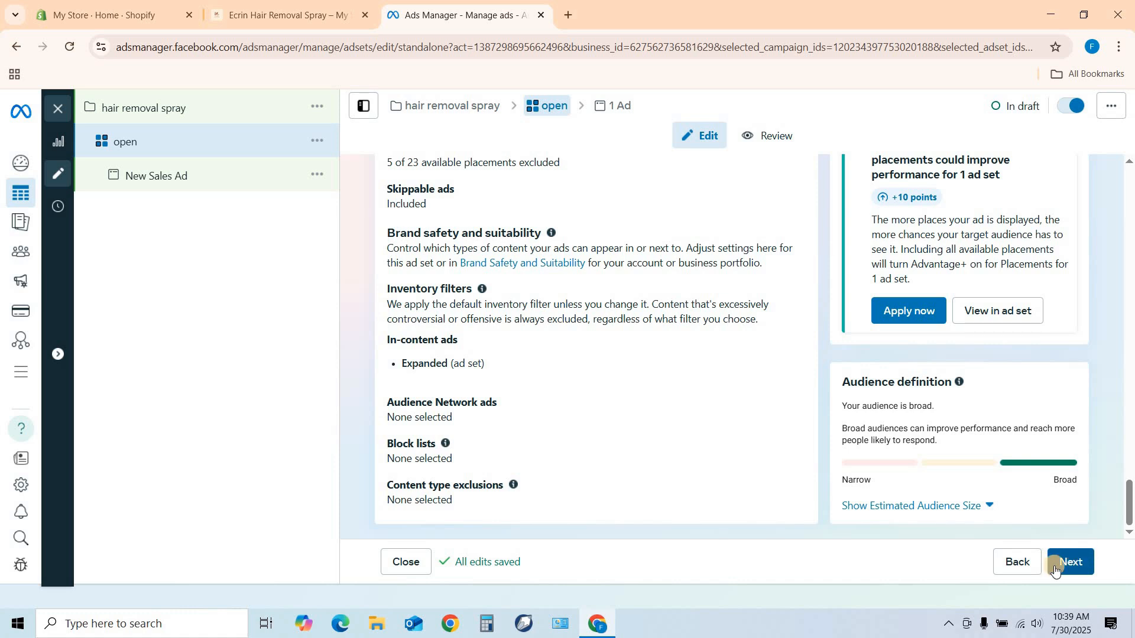
pyautogui.click(1057, 567)
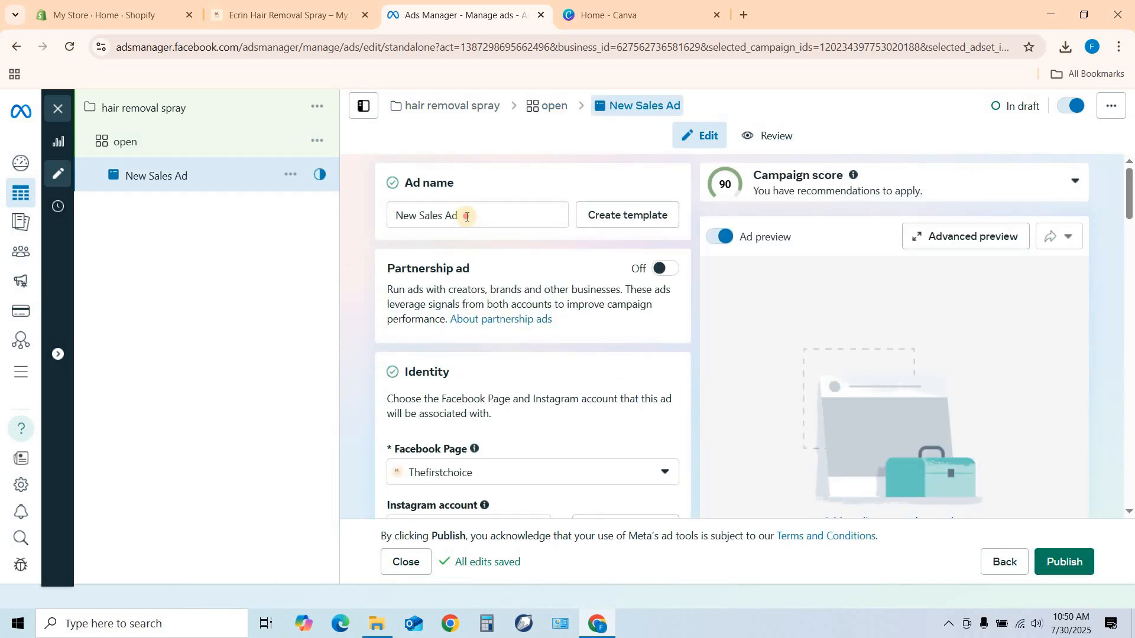
pyautogui.moveTo(459, 216); pyautogui.dragTo(384, 217)
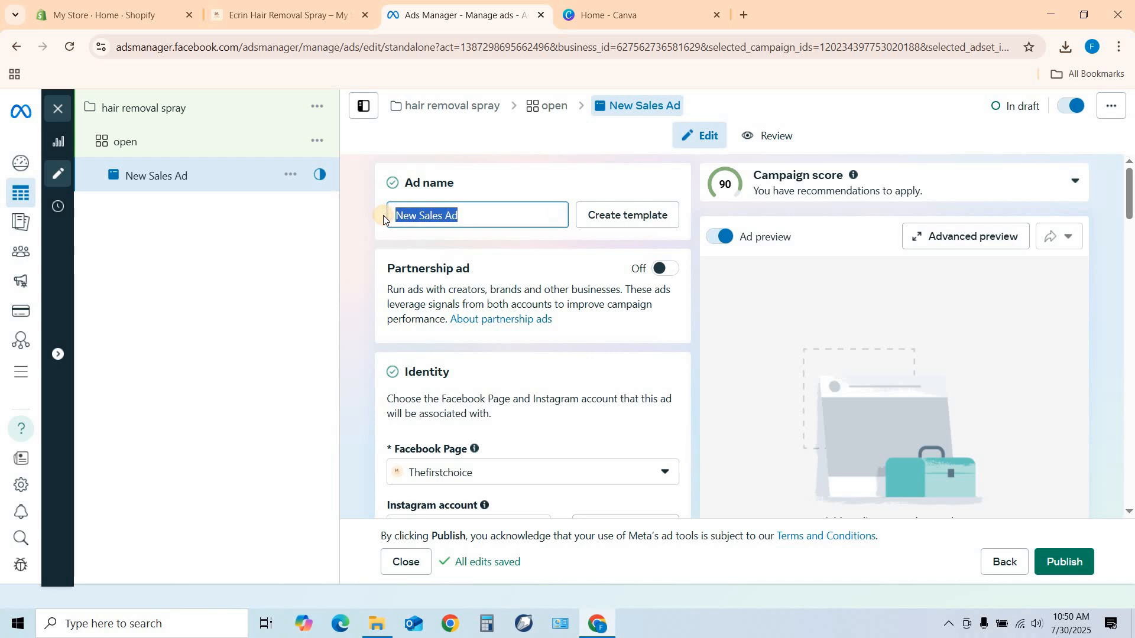
pyautogui.press('BackSpace')
pyautogui.write('v1')
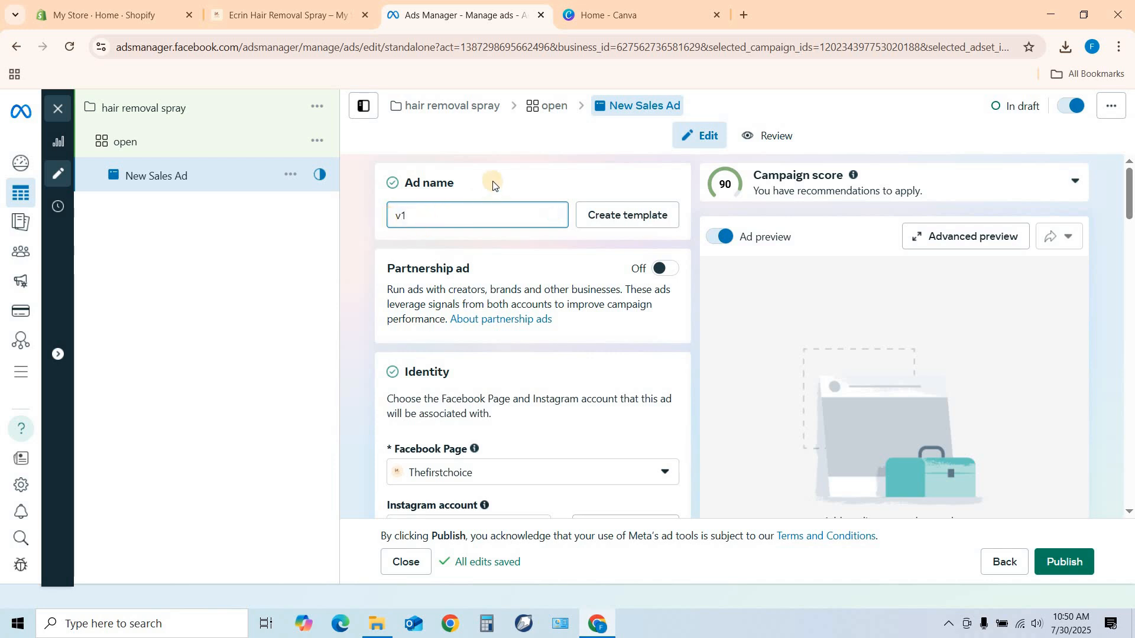
# Check the ad setup choices, keep Create ad, and turn off Multi-advertiser ads.
pyautogui.scroll(-1, 492, 230)
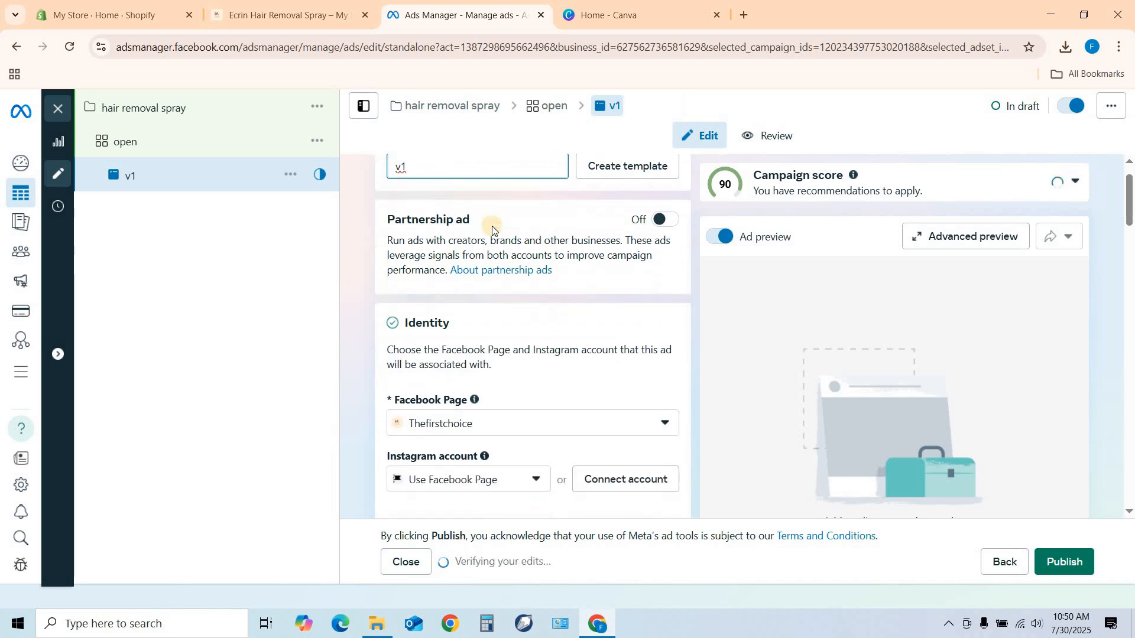
pyautogui.scroll(-3, 499, 289)
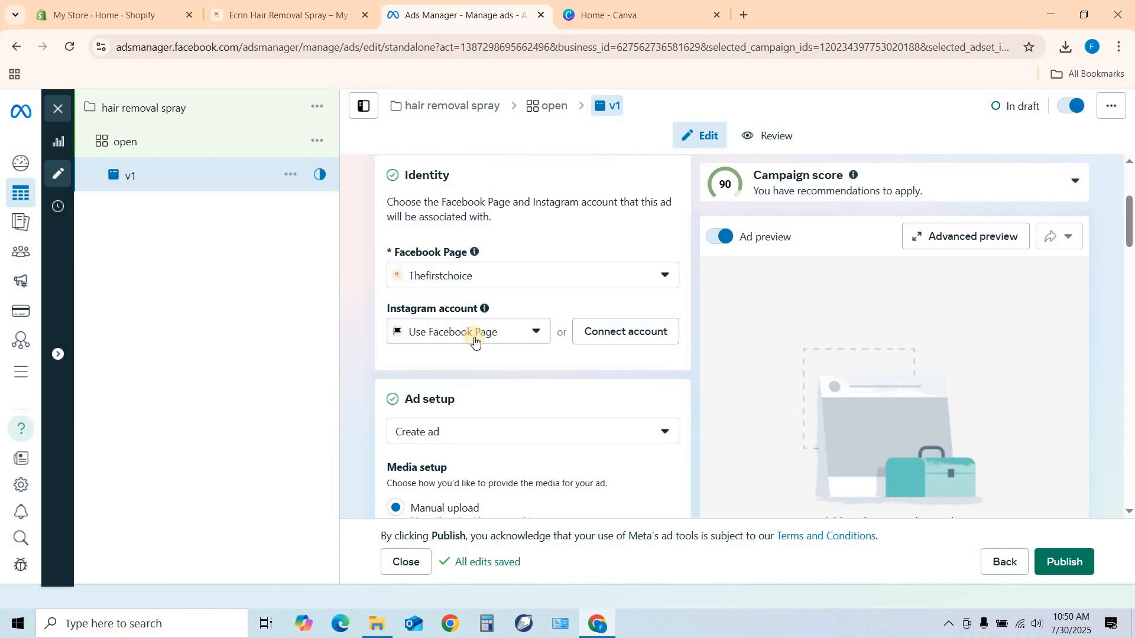
pyautogui.scroll(-1, 498, 329)
pyautogui.scroll(-2, 497, 329)
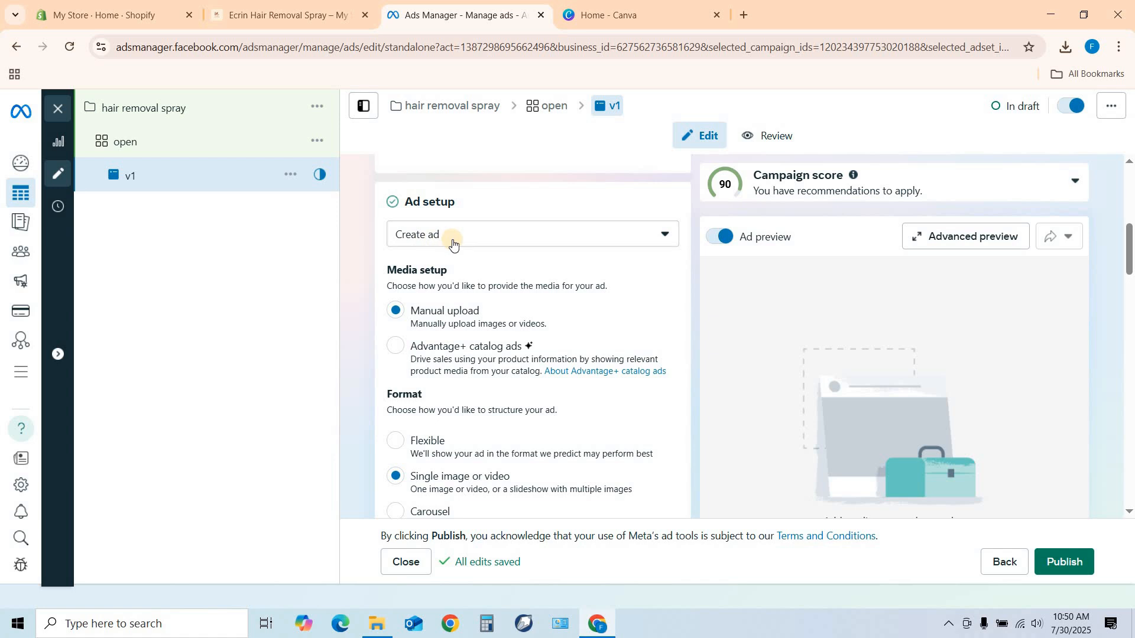
pyautogui.click(663, 234)
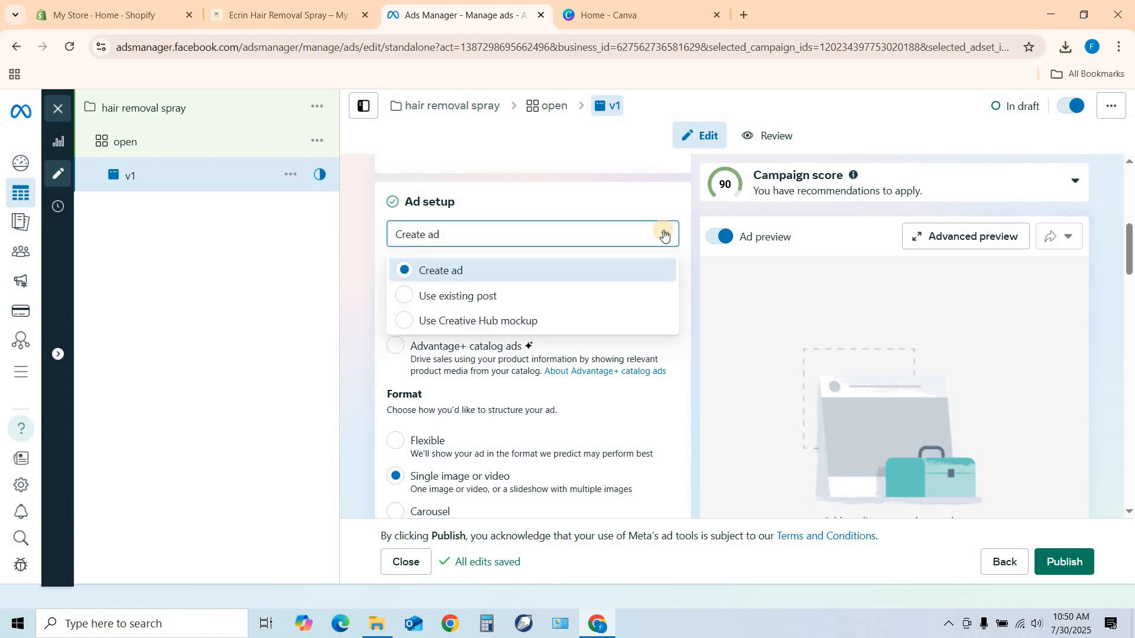
pyautogui.click(634, 205)
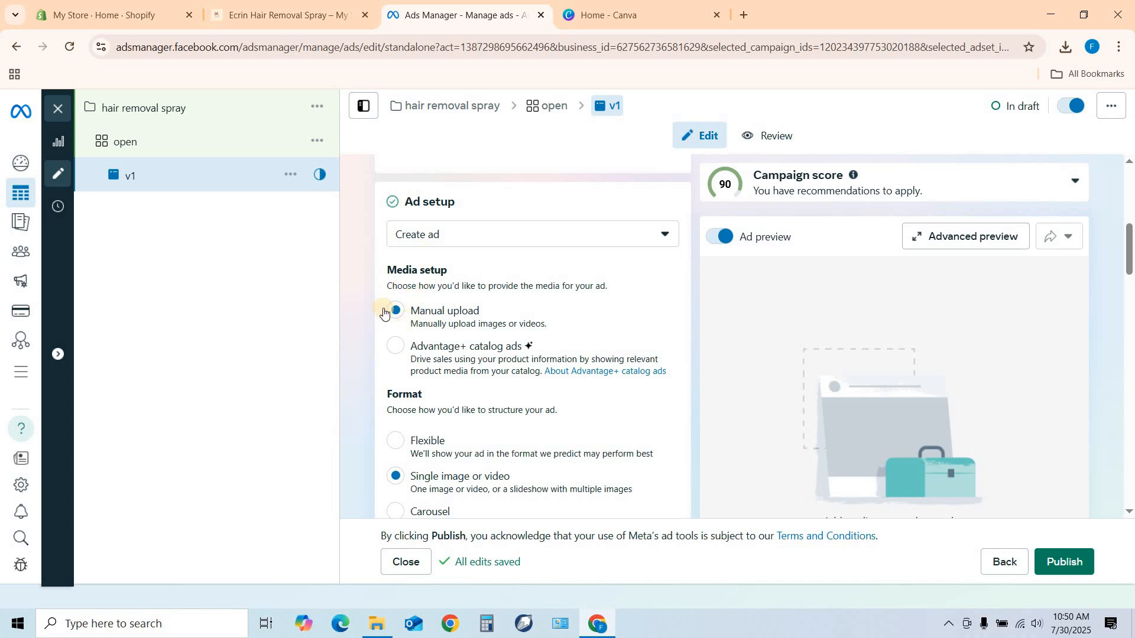
pyautogui.scroll(-2, 541, 260)
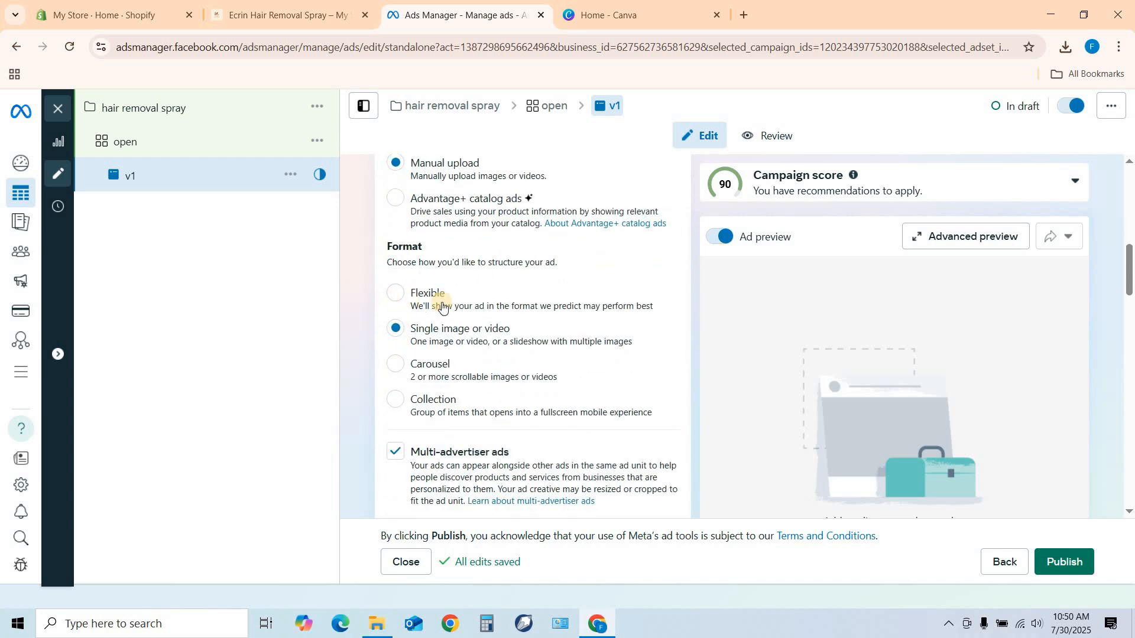
pyautogui.scroll(-2, 466, 300)
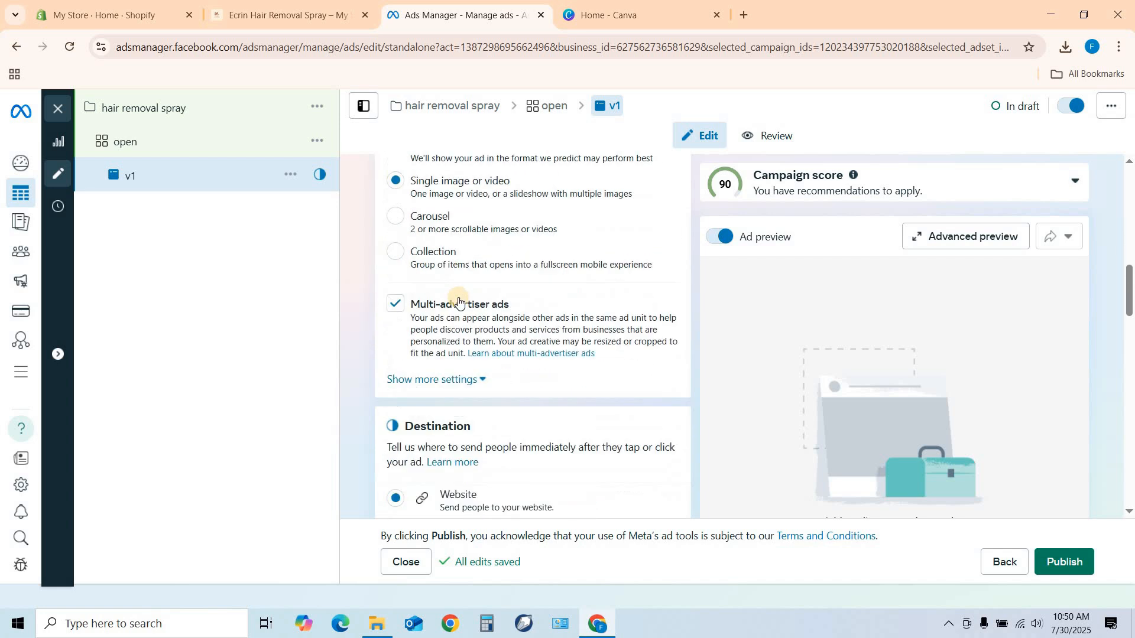
pyautogui.click(396, 312)
# Copy the Ecrin Hair Removal Spray product page address from the store and paste it as the ad's website URL.
pyautogui.scroll(-3, 504, 289)
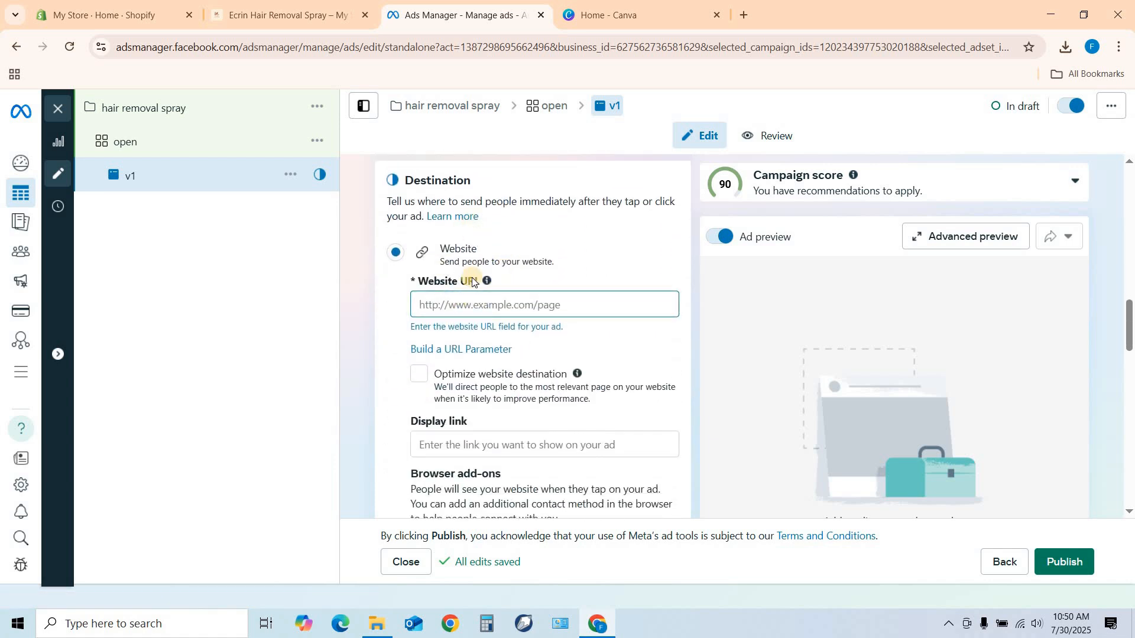
pyautogui.click(431, 302)
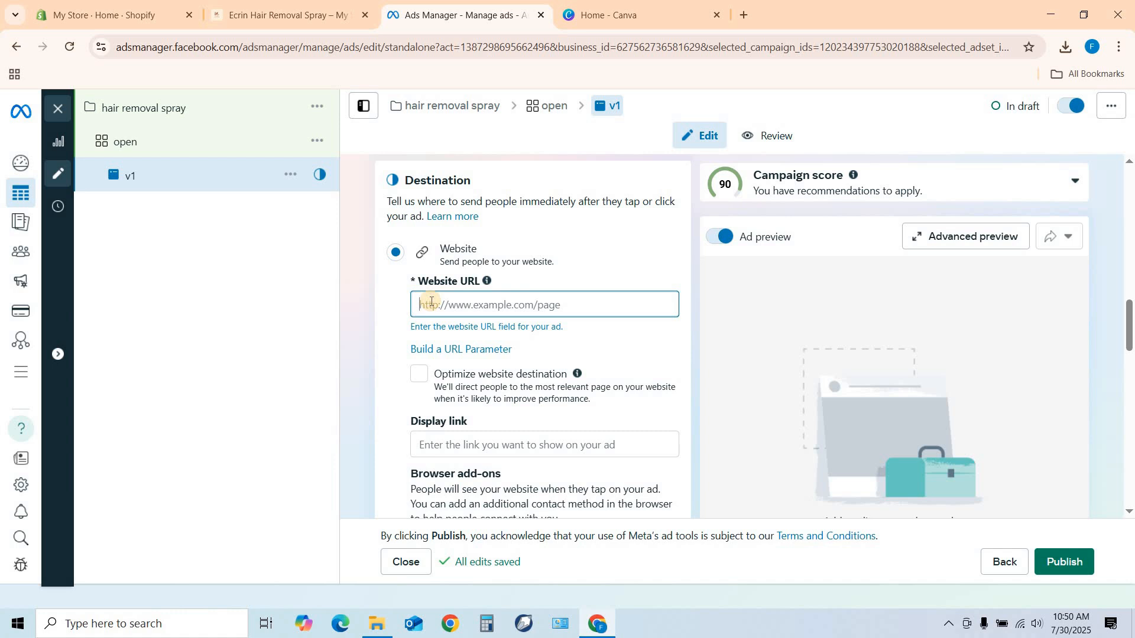
pyautogui.click(318, 14)
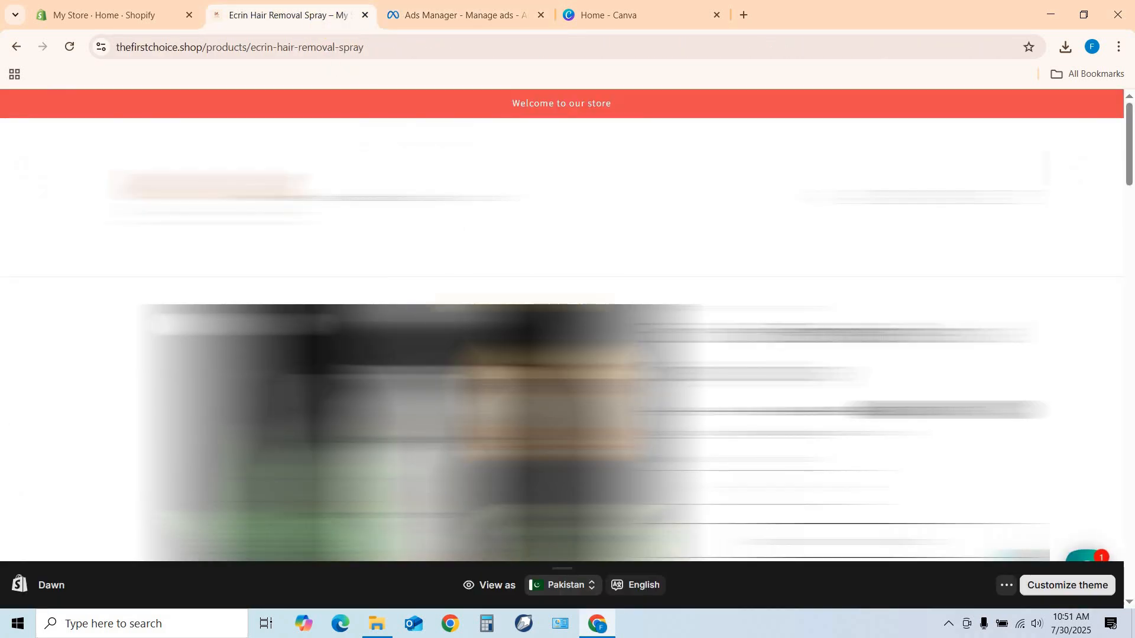
pyautogui.click(248, 48)
pyautogui.press('super+c')
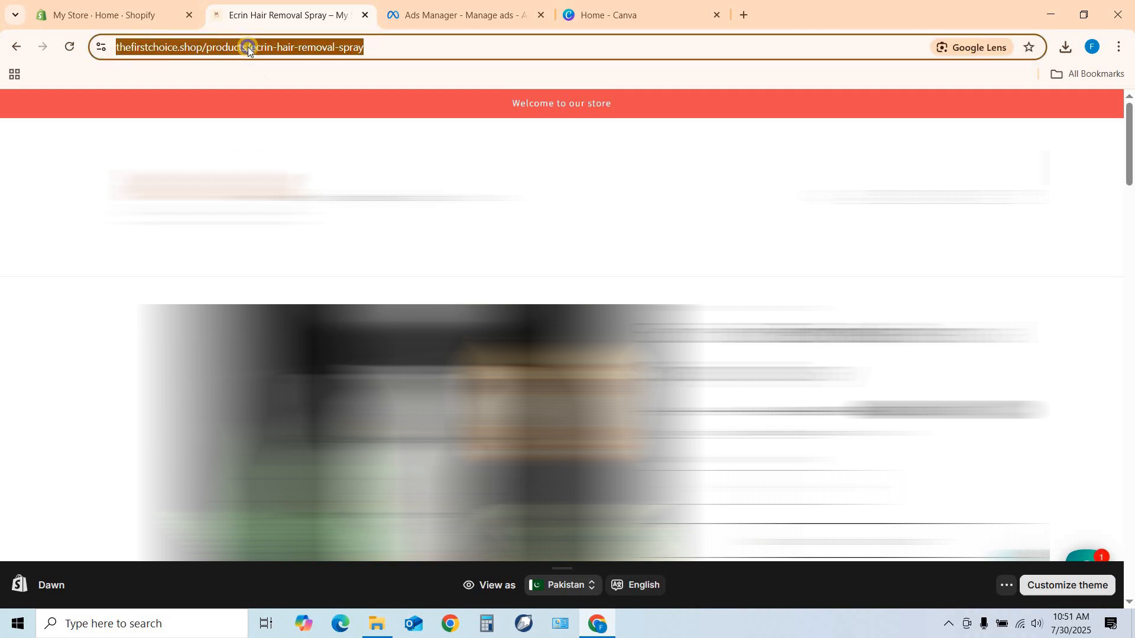
pyautogui.rightClick(247, 47)
pyautogui.click(356, 123)
pyautogui.click(427, 21)
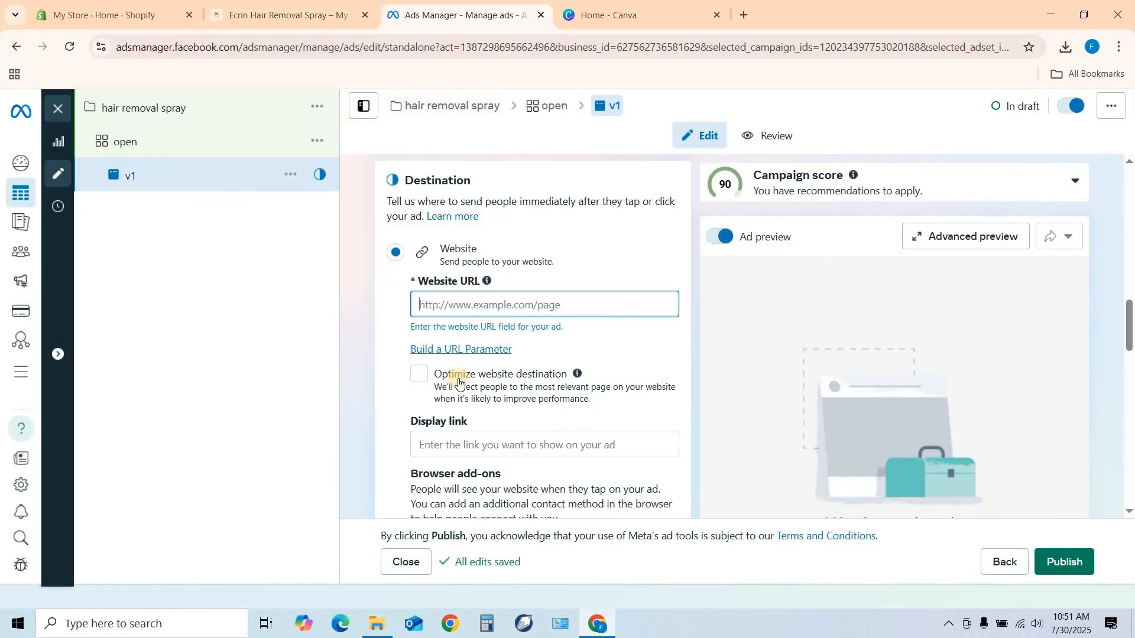
pyautogui.rightClick(430, 302)
pyautogui.click(453, 437)
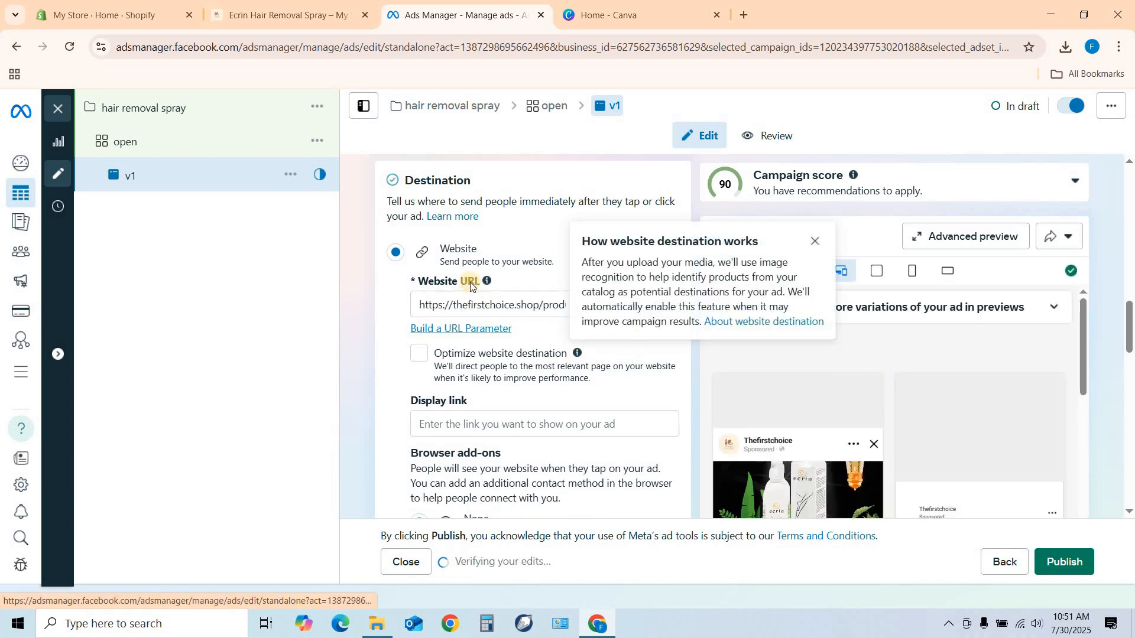
# Preview the ad's website URL to check the product page it opens, and close the preview.
pyautogui.click(813, 239)
pyautogui.click(611, 306)
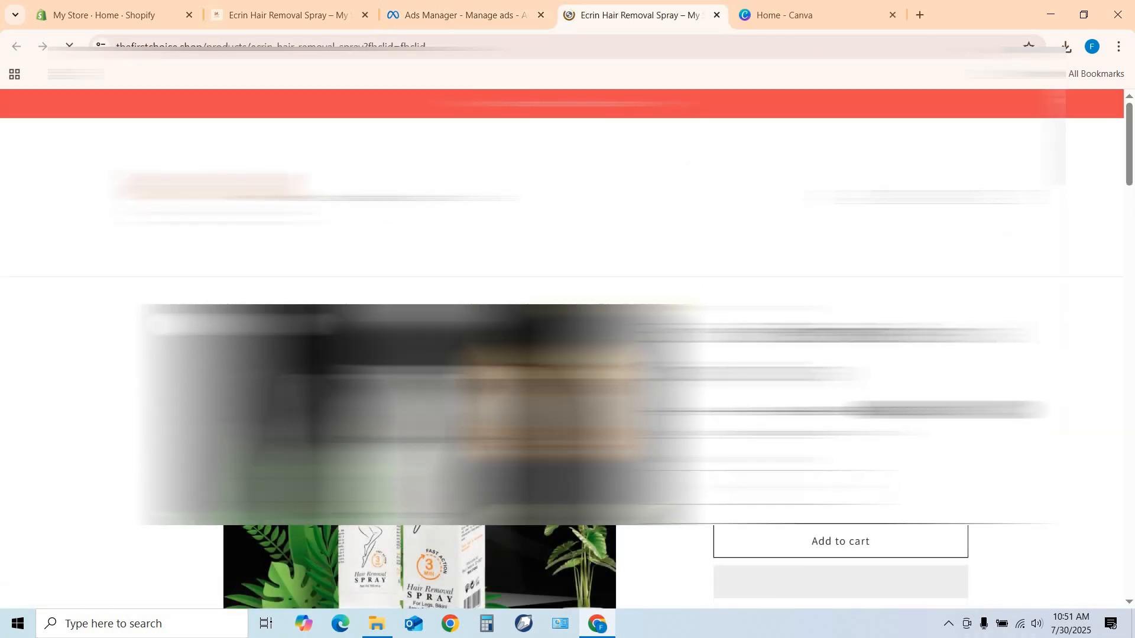
pyautogui.click(715, 17)
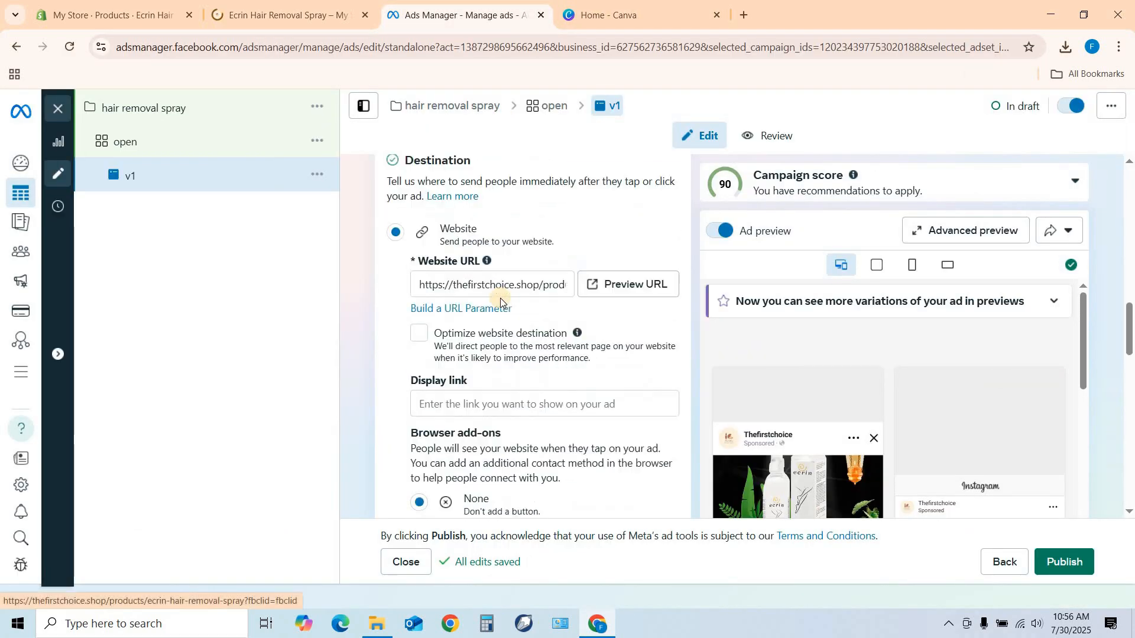
# Set up a video creative for the ad and go to its media selection.
pyautogui.scroll(3, 500, 298)
pyautogui.scroll(-6, 500, 297)
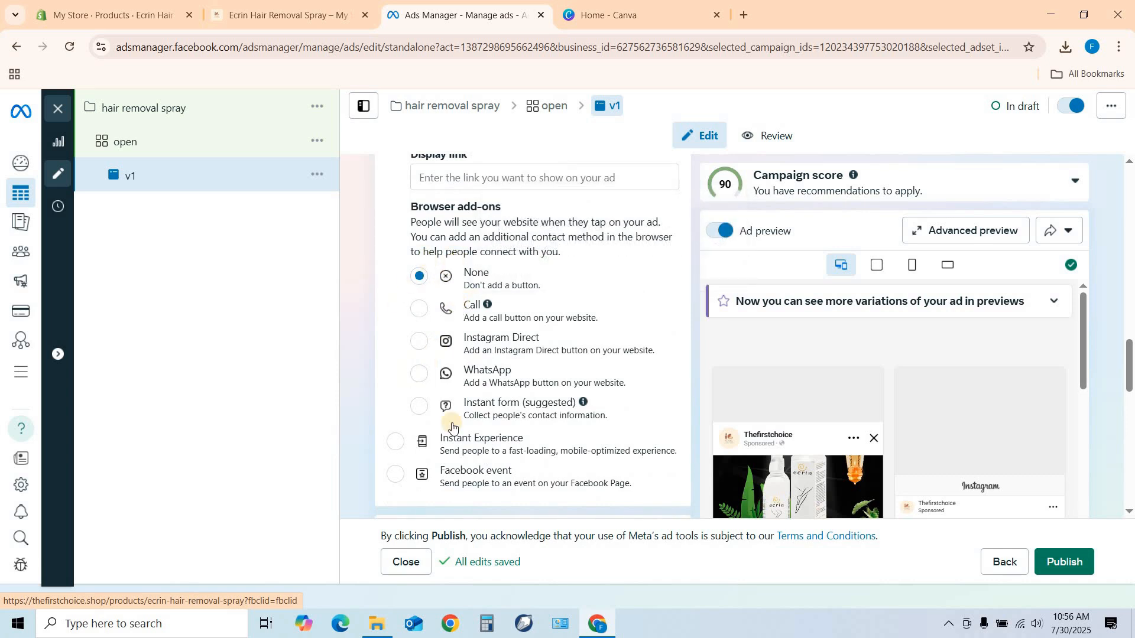
pyautogui.scroll(-3, 473, 366)
pyautogui.scroll(-1, 473, 320)
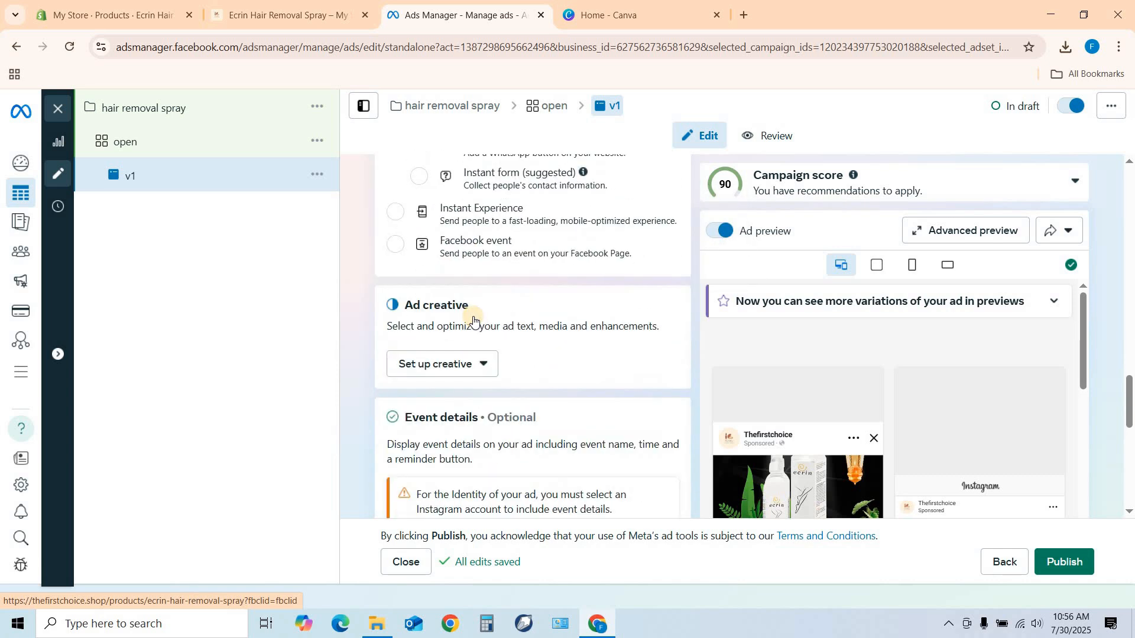
pyautogui.scroll(-3, 473, 321)
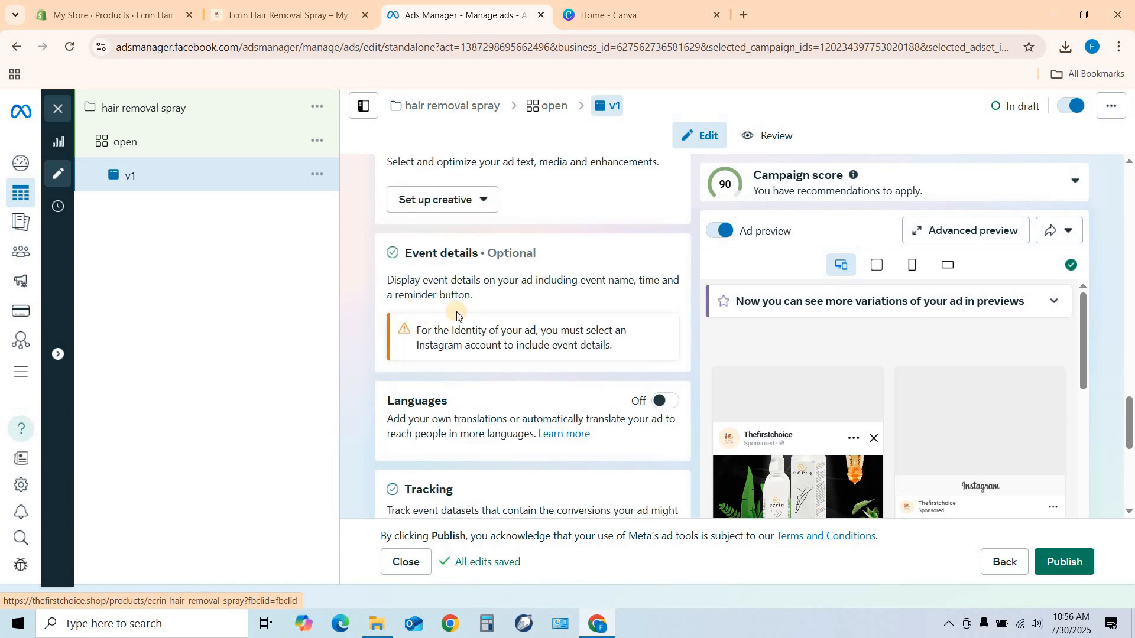
pyautogui.scroll(2, 467, 219)
pyautogui.click(492, 303)
pyautogui.click(441, 364)
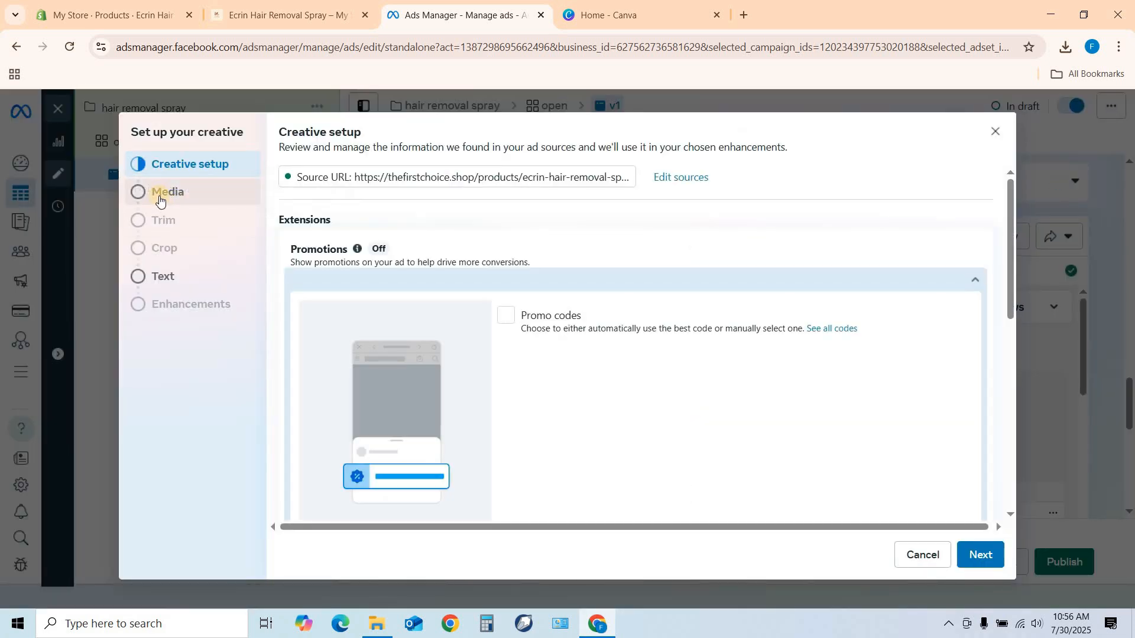
pyautogui.click(158, 198)
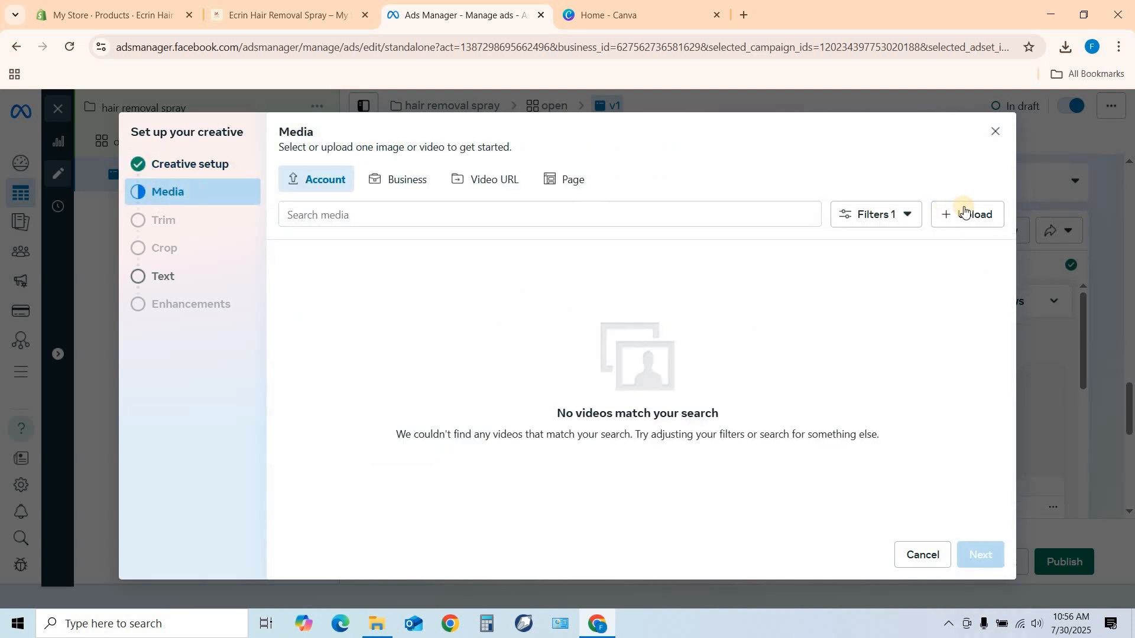
# Upload the video file v1 and continue with it as the ad's media.
pyautogui.click(998, 217)
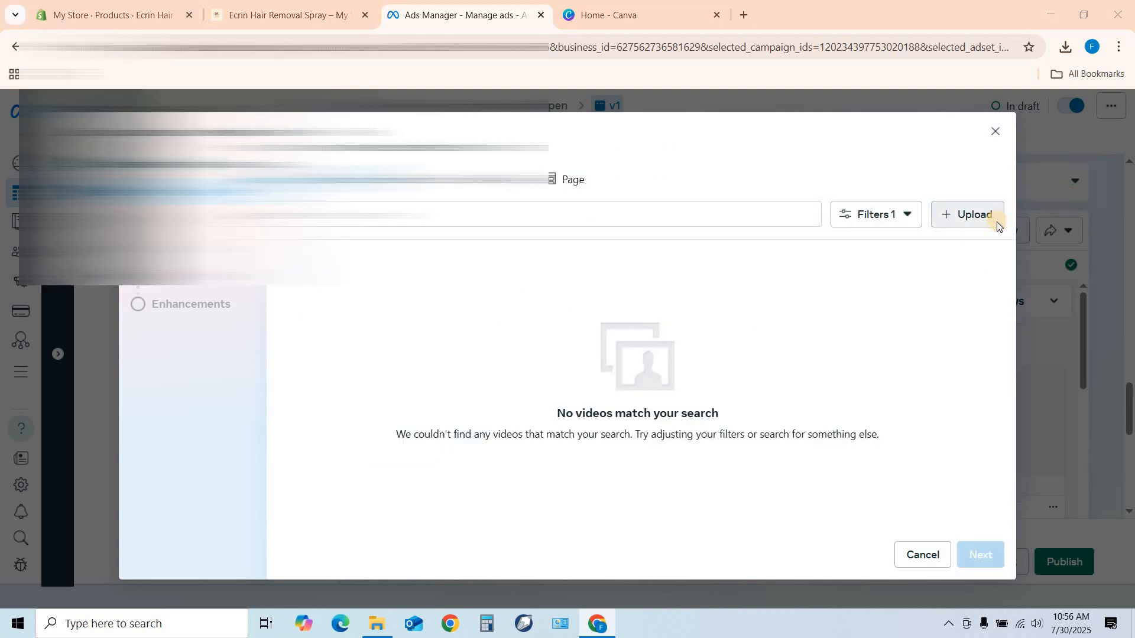
pyautogui.scroll(-3, 284, 177)
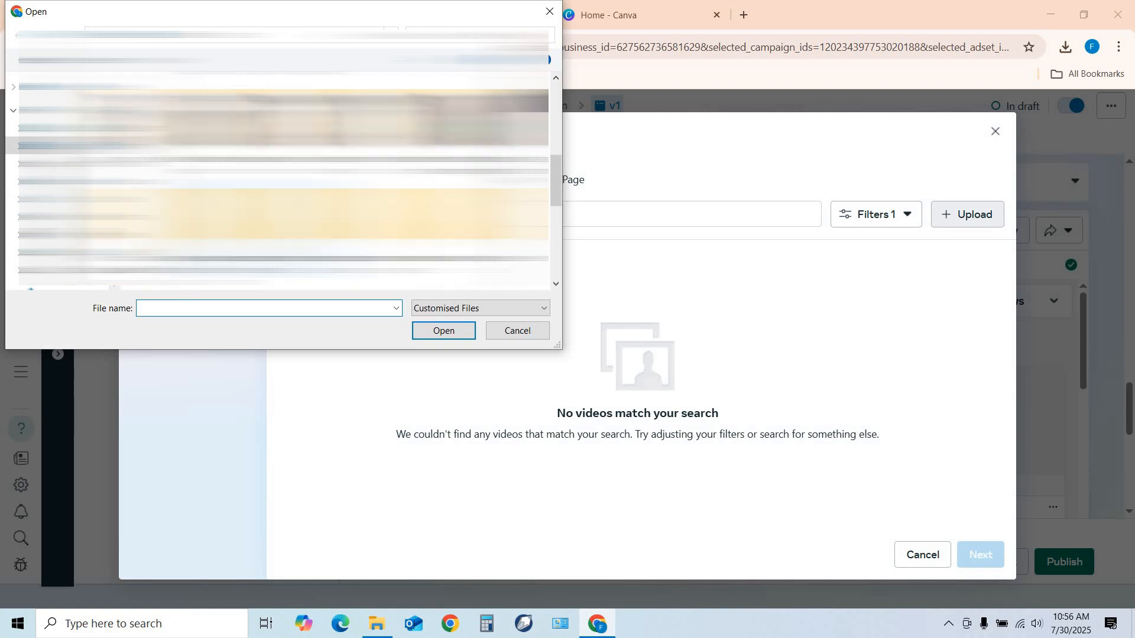
pyautogui.scroll(-3, 283, 177)
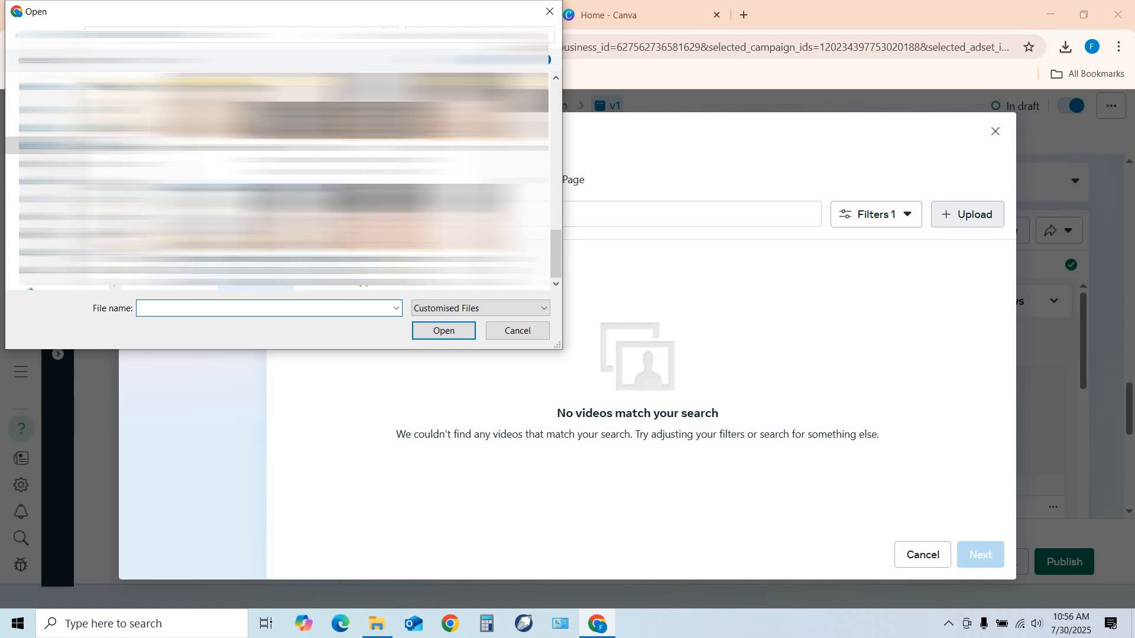
pyautogui.click(421, 118)
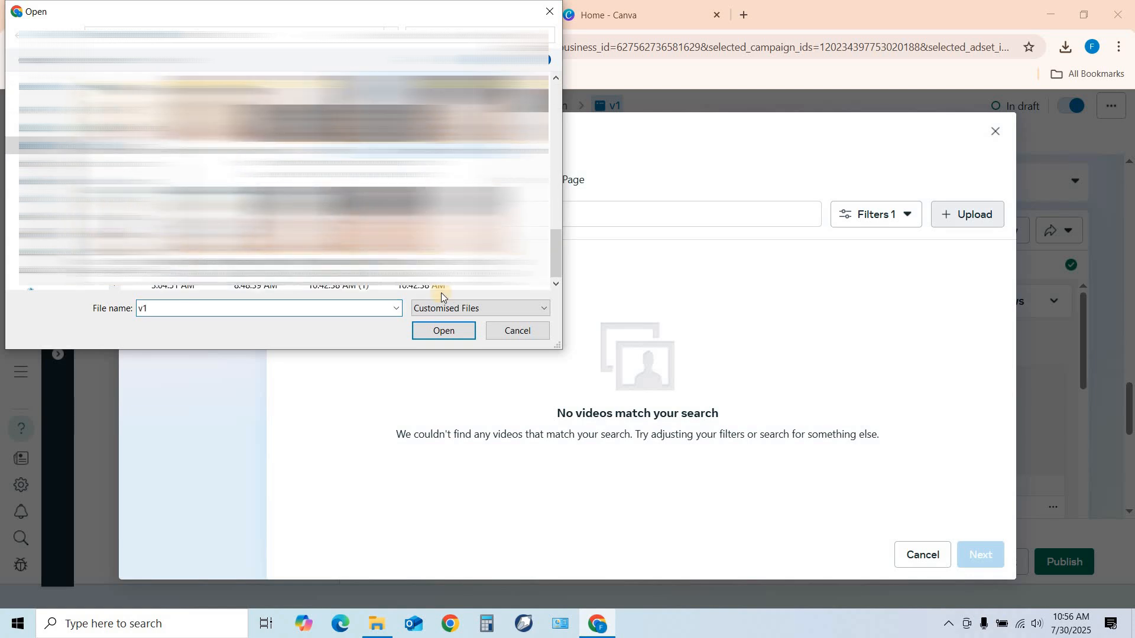
pyautogui.click(442, 330)
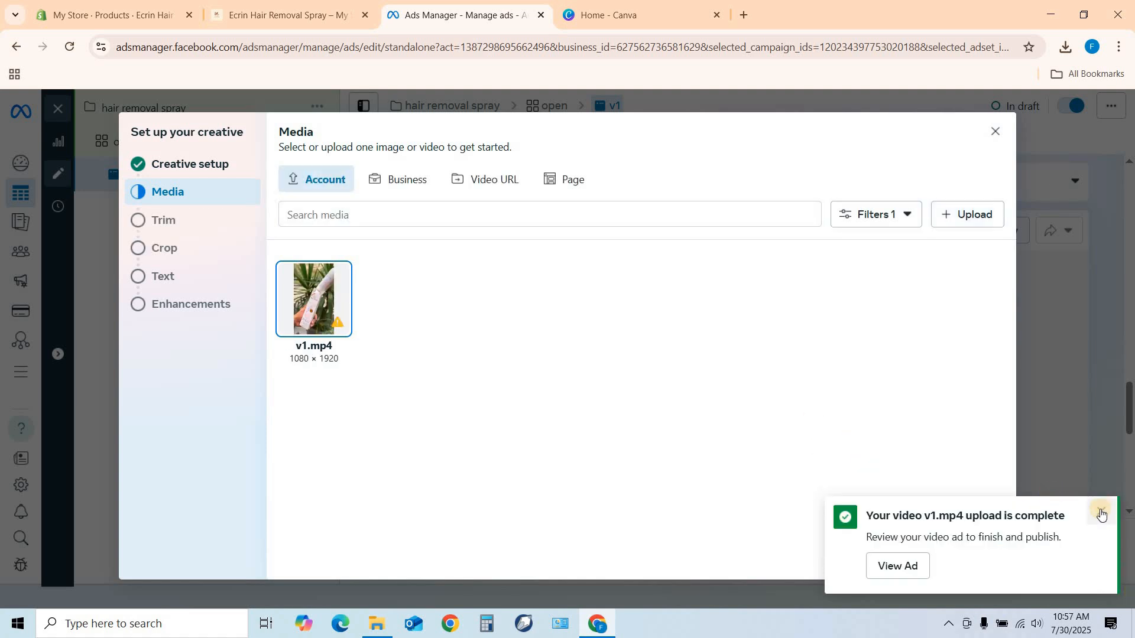
pyautogui.click(1099, 514)
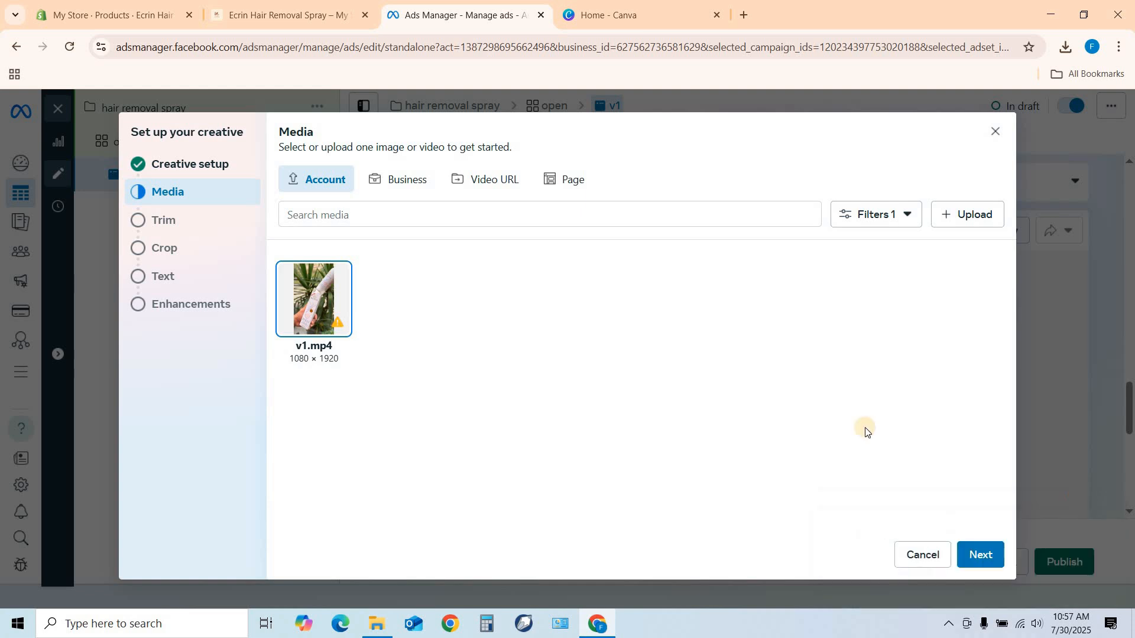
pyautogui.click(979, 561)
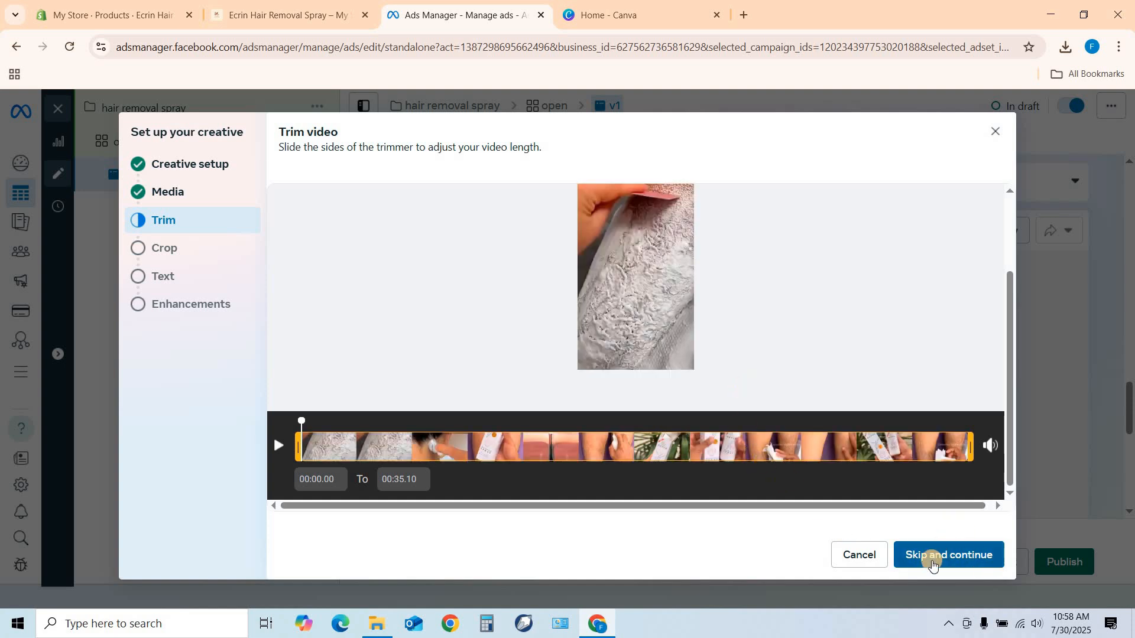
# Skip trimming the video and apply the recommended 1:1 crop to square placements and 16:9 to horizontal placements.
pyautogui.click(932, 561)
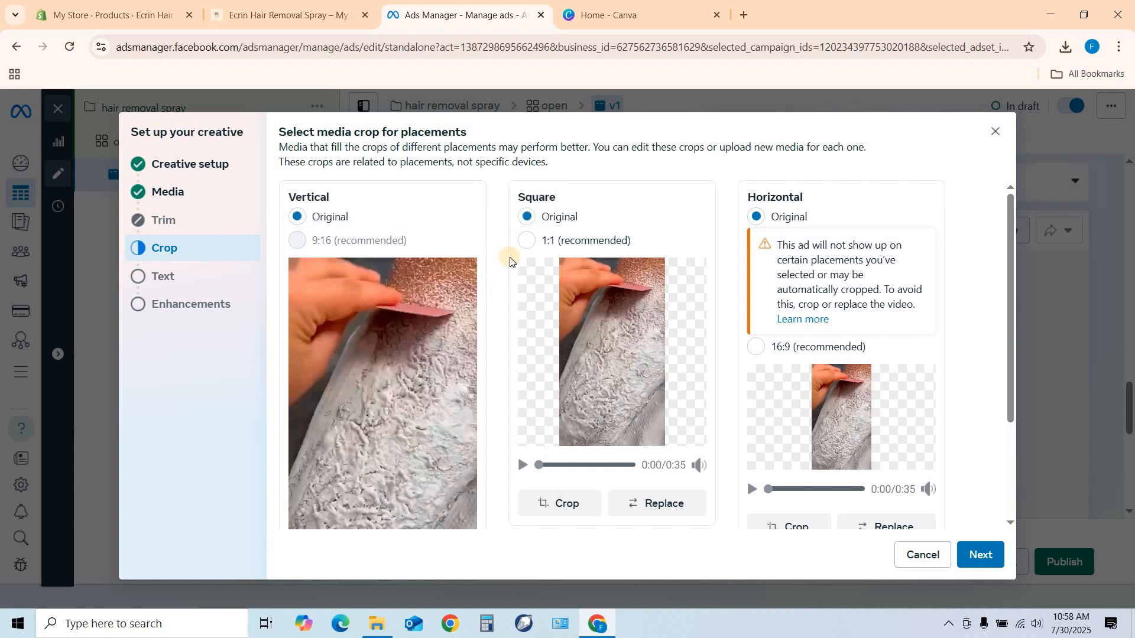
pyautogui.click(525, 241)
pyautogui.click(755, 348)
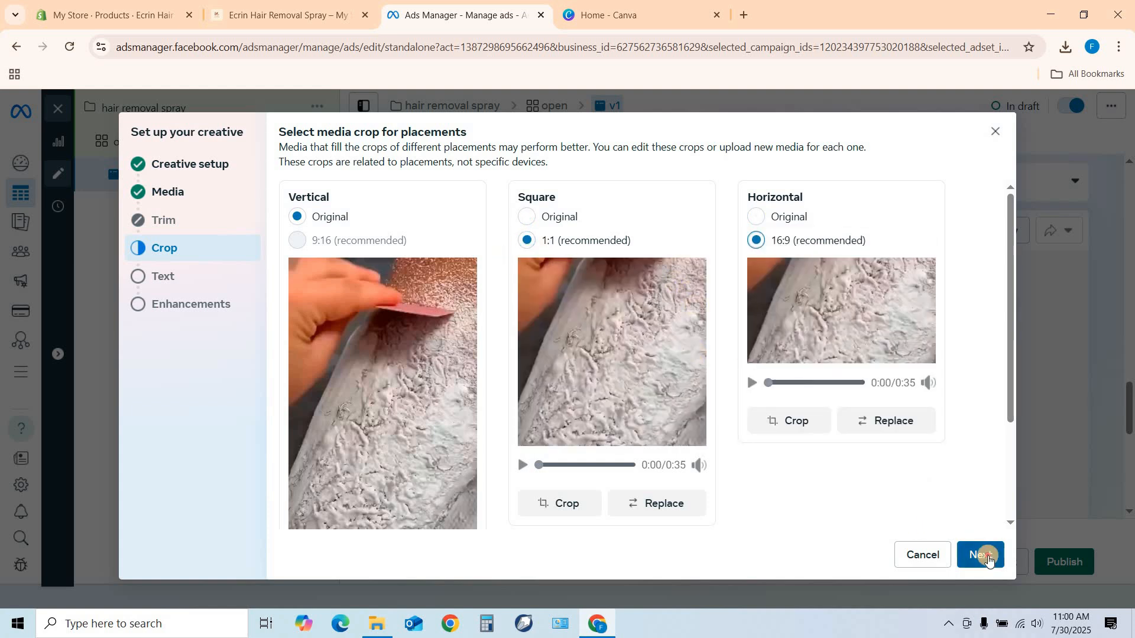
pyautogui.click(986, 556)
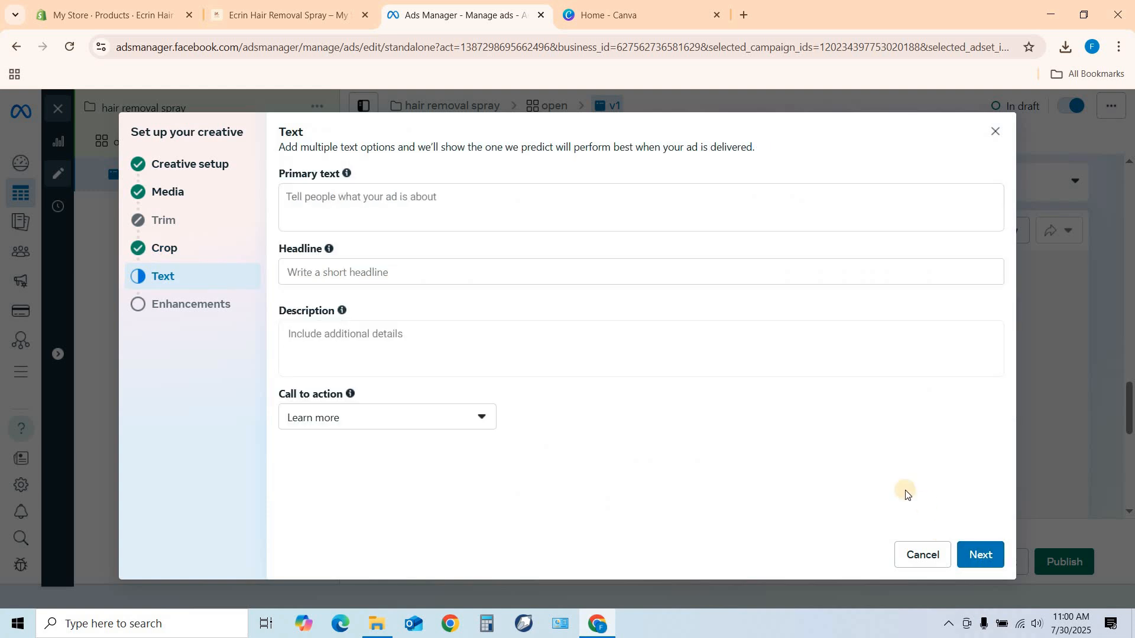
# Finish the creative setup without adding text or turning on the enhancements offered for review.
pyautogui.click(983, 558)
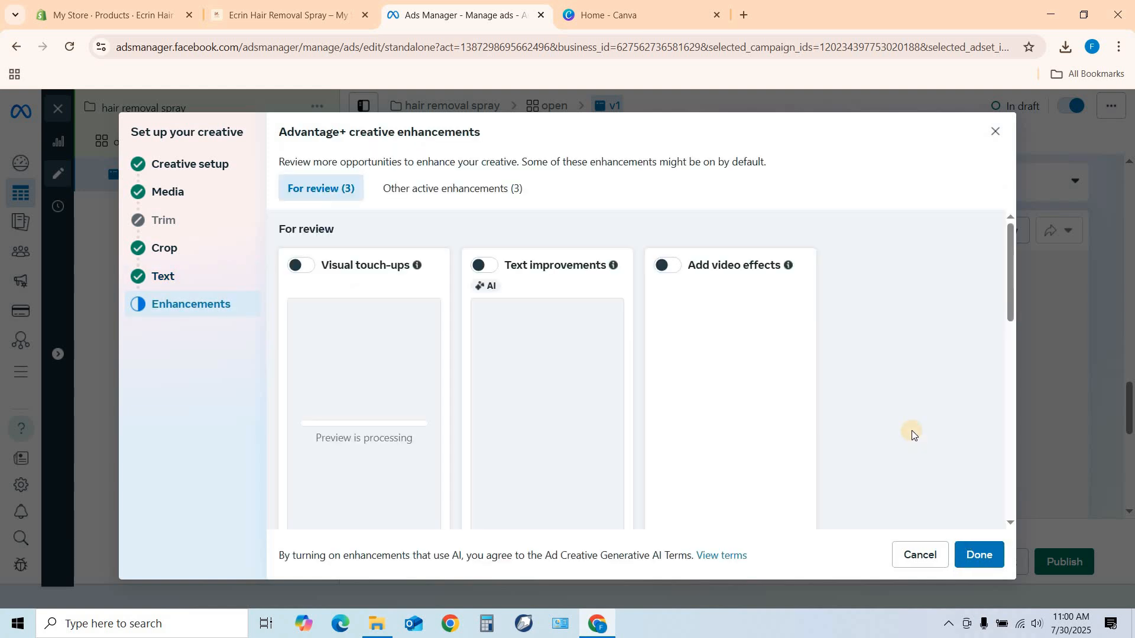
pyautogui.click(978, 555)
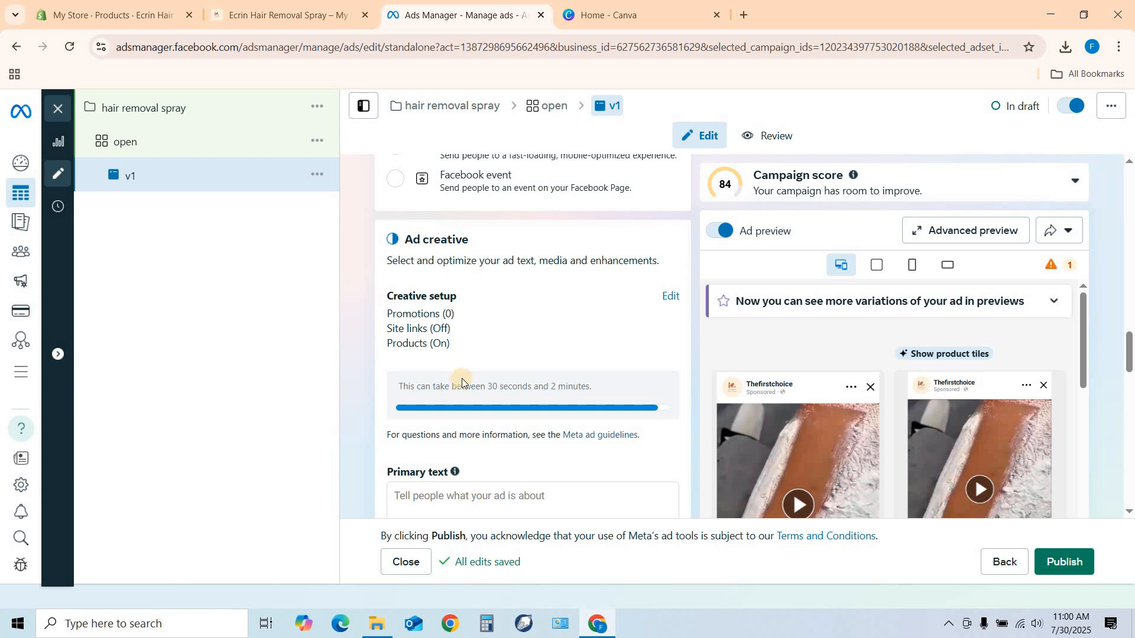
pyautogui.scroll(-1, 462, 378)
pyautogui.click(418, 443)
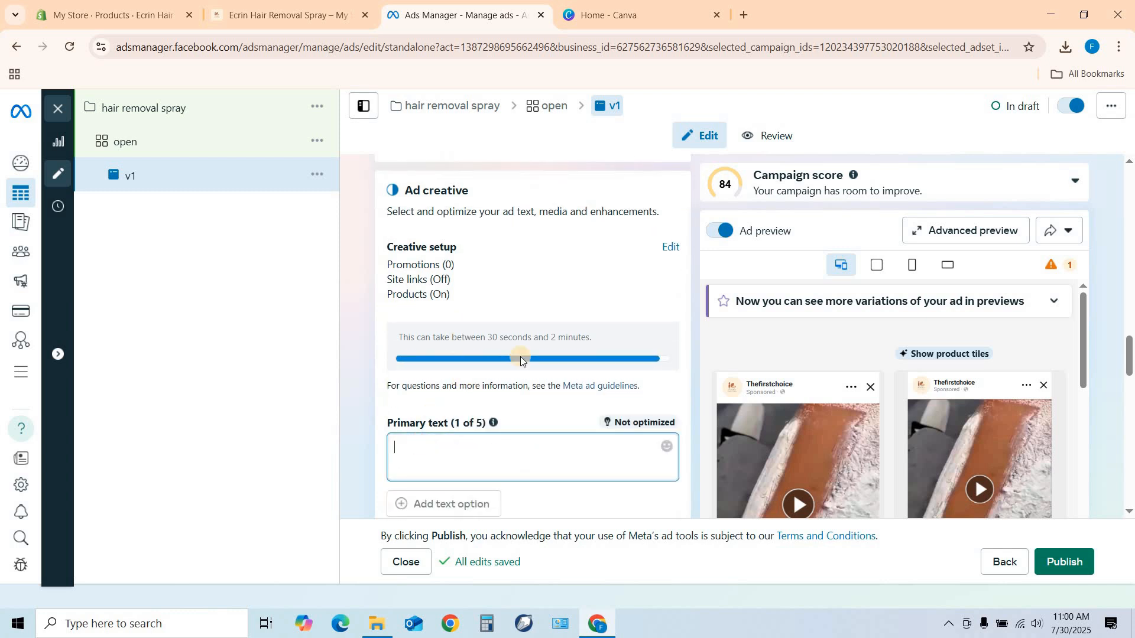
pyautogui.scroll(-1, 437, 413)
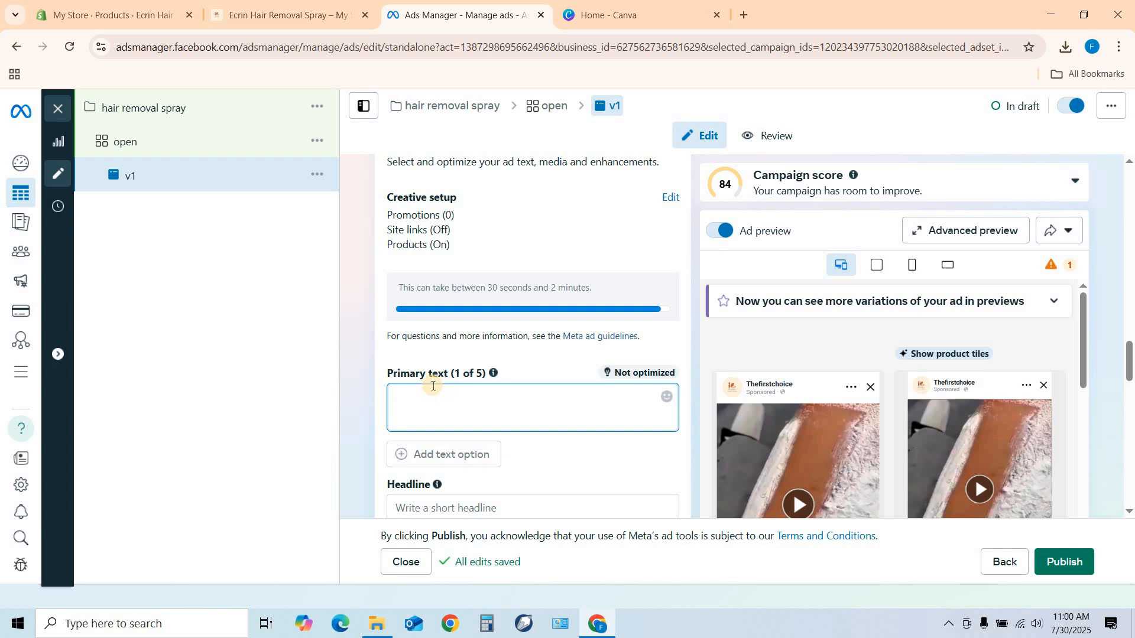
# Open ChatGPT in a new browser tab and send the prompt "write ad copies for ecrin hair remover".
pyautogui.click(743, 15)
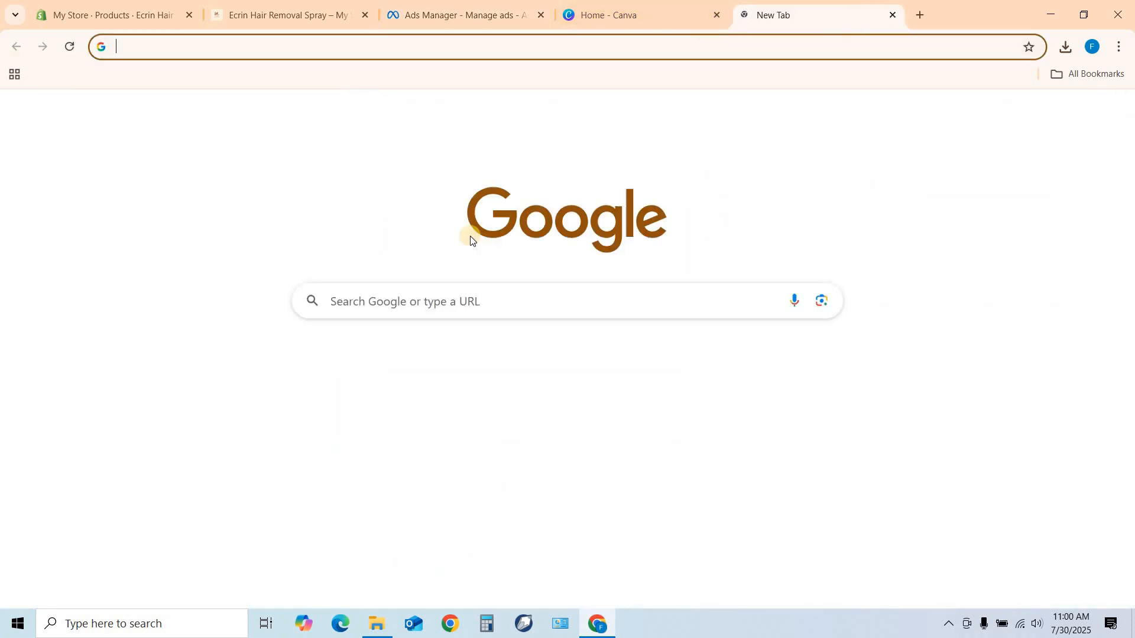
pyautogui.click(409, 295)
pyautogui.write('chatgp')
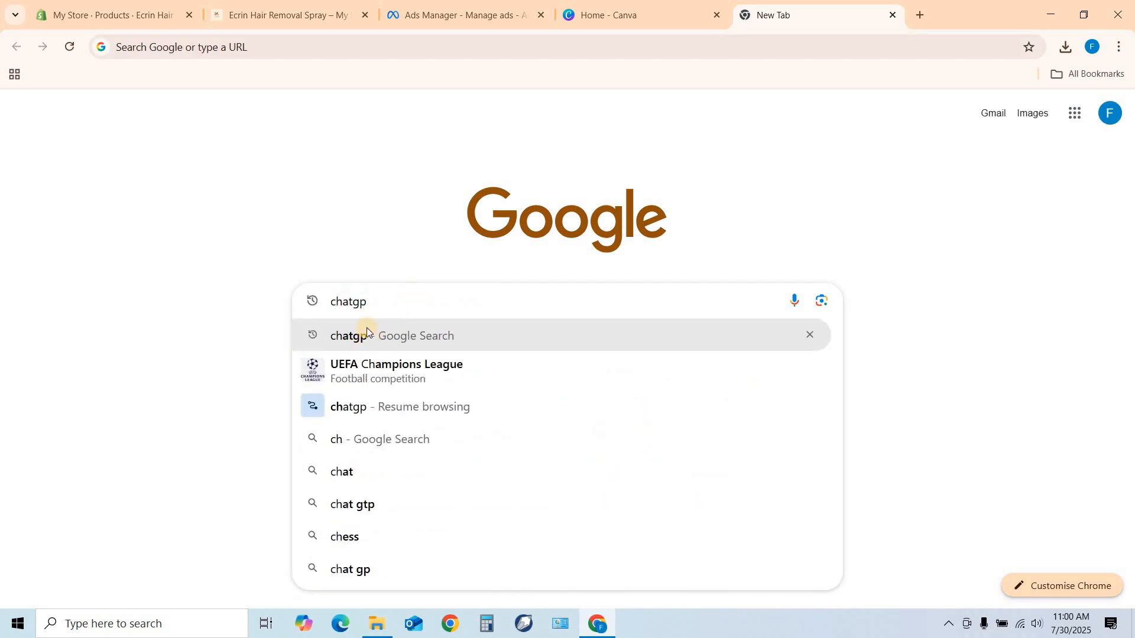
pyautogui.click(367, 330)
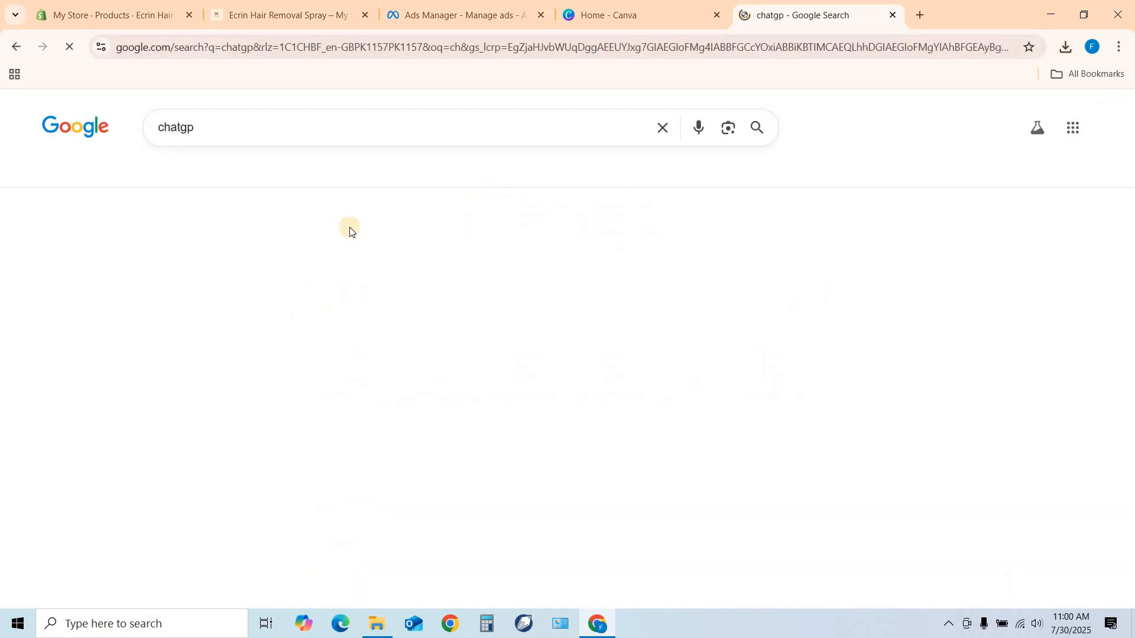
pyautogui.scroll(-3, 207, 335)
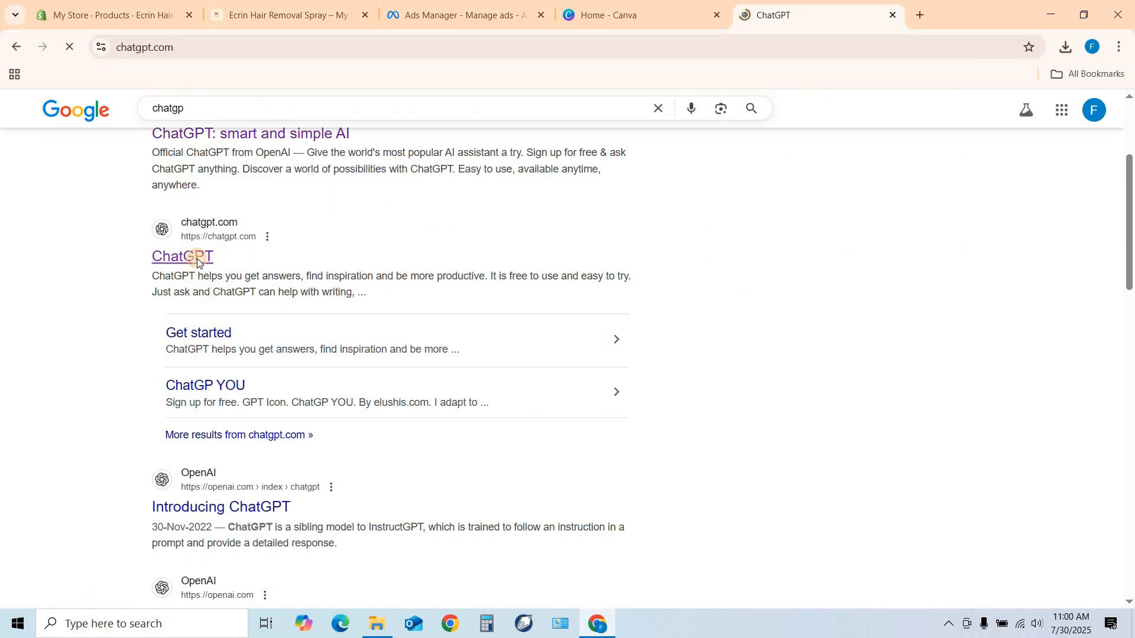
pyautogui.write('wre')
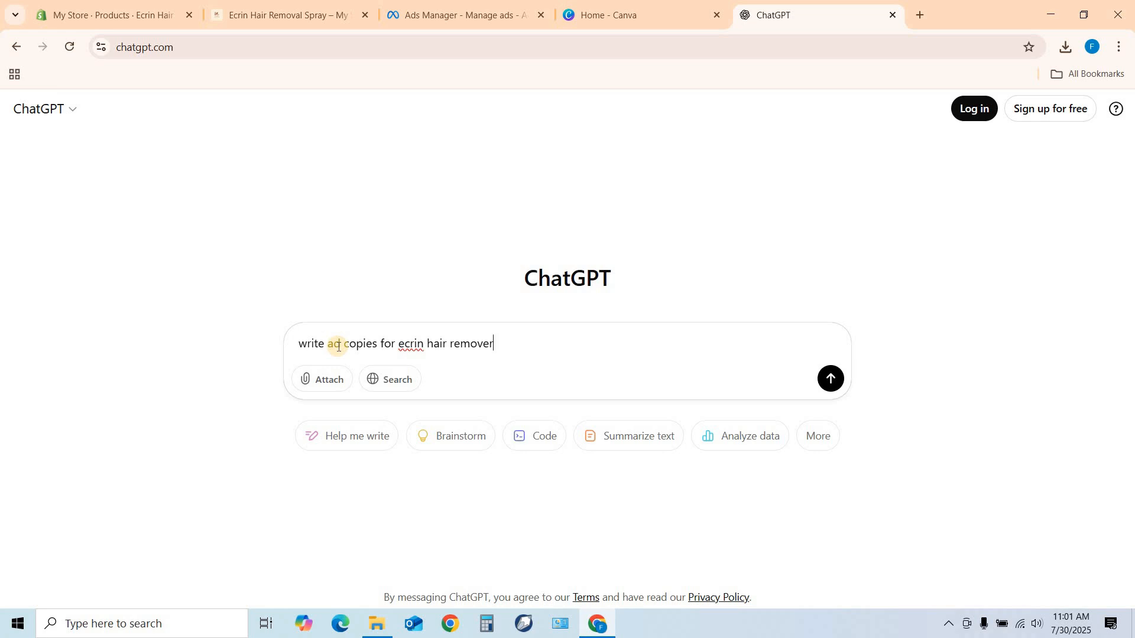
pyautogui.press('Return')
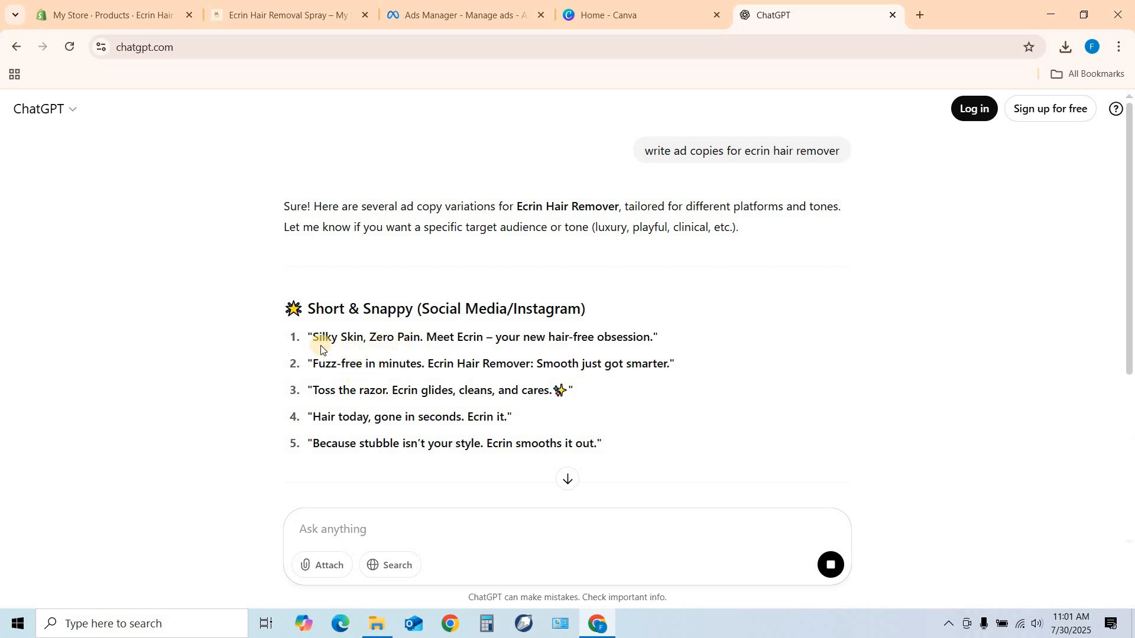
# Review the generated ad copies and copy the second Problem-Solution text, starting with "Say goodbye to waxing pain.".
pyautogui.scroll(-3, 377, 349)
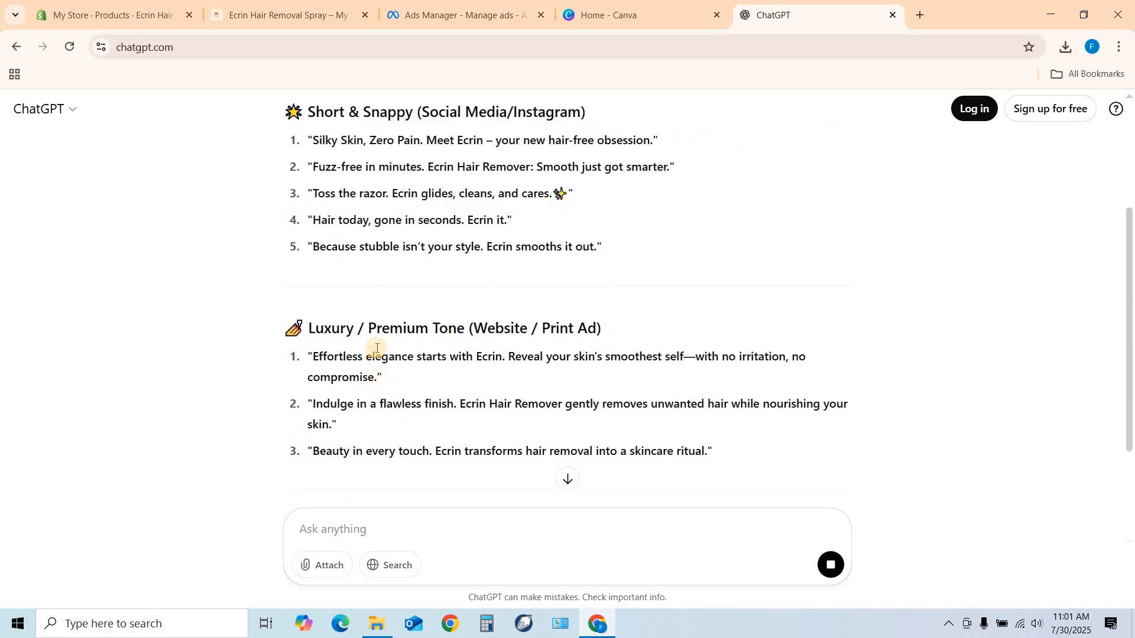
pyautogui.scroll(-2, 393, 331)
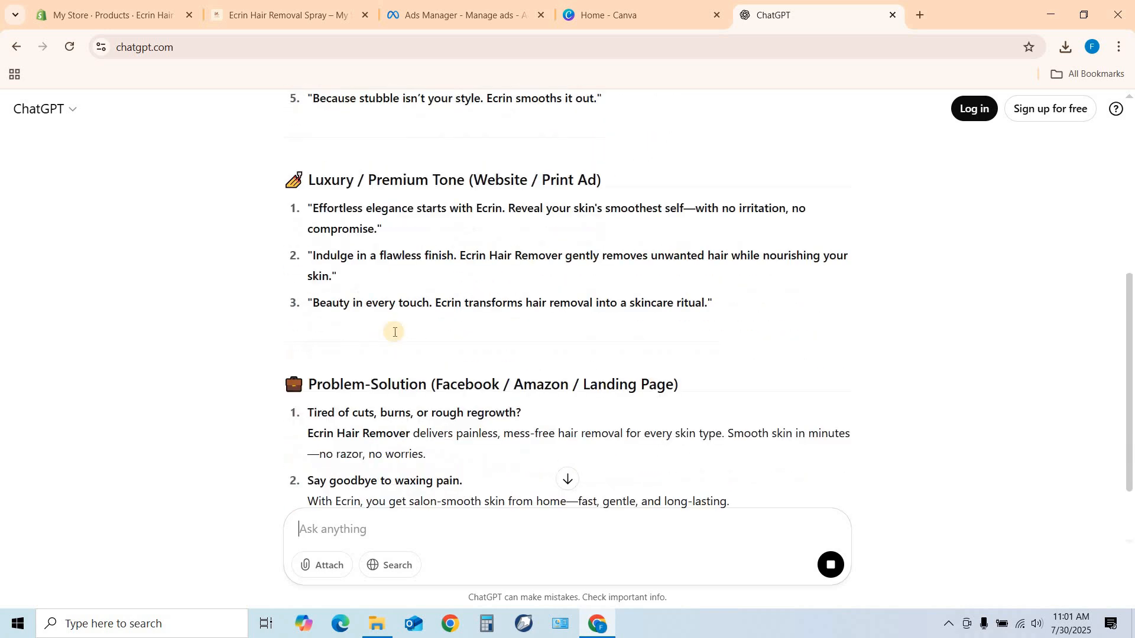
pyautogui.scroll(-1, 388, 326)
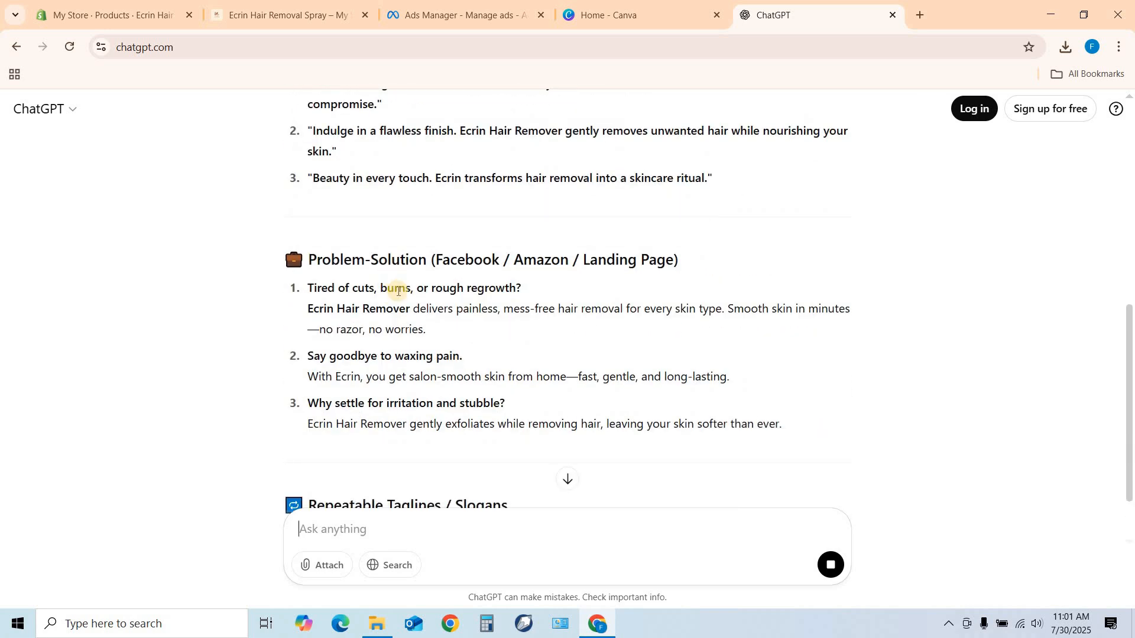
pyautogui.scroll(-2, 395, 292)
pyautogui.scroll(-1, 397, 294)
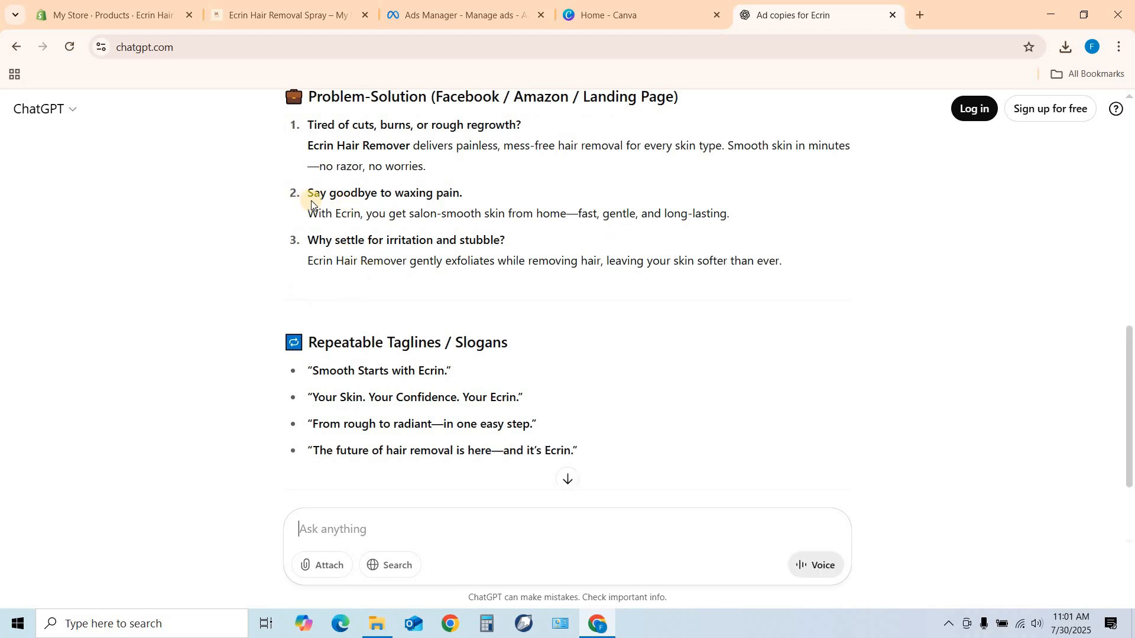
pyautogui.moveTo(307, 195); pyautogui.dragTo(710, 218)
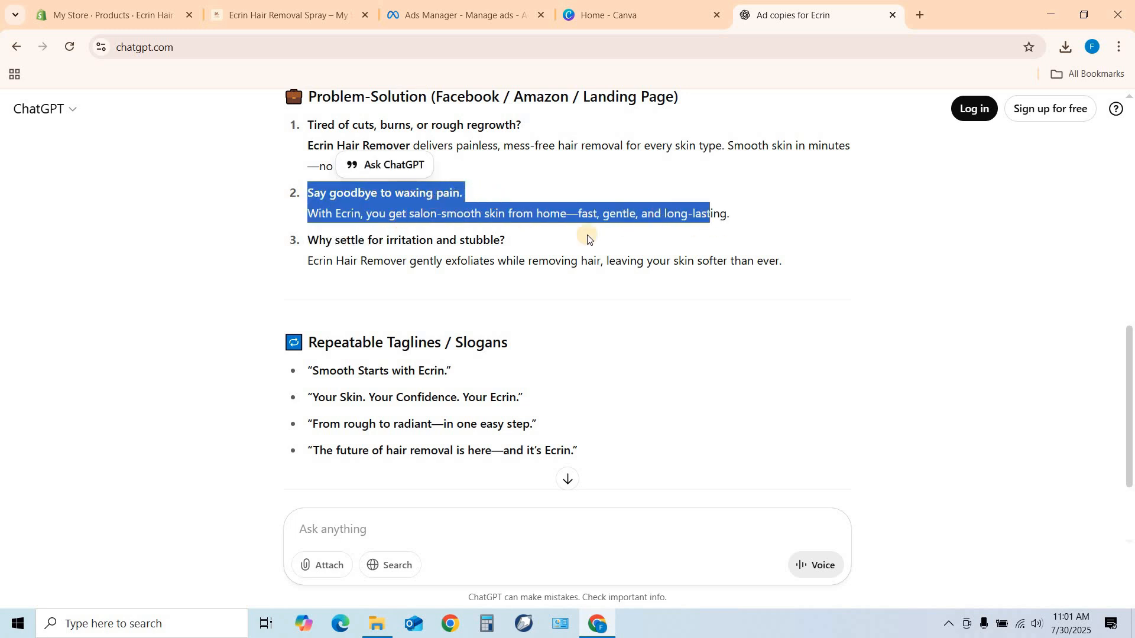
pyautogui.moveTo(306, 189); pyautogui.dragTo(760, 226)
pyautogui.rightClick(425, 201)
pyautogui.click(451, 221)
# Return to Ads Manager and paste the copied "Say goodbye to waxing pain." text as the ad's primary text.
pyautogui.click(452, 15)
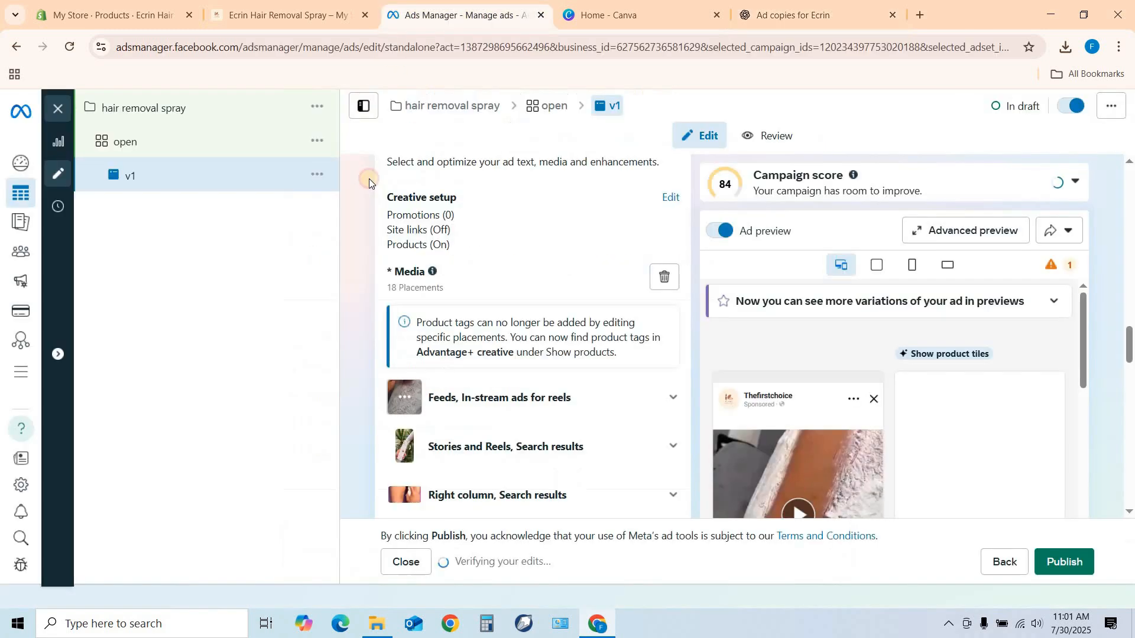
pyautogui.scroll(-3, 505, 320)
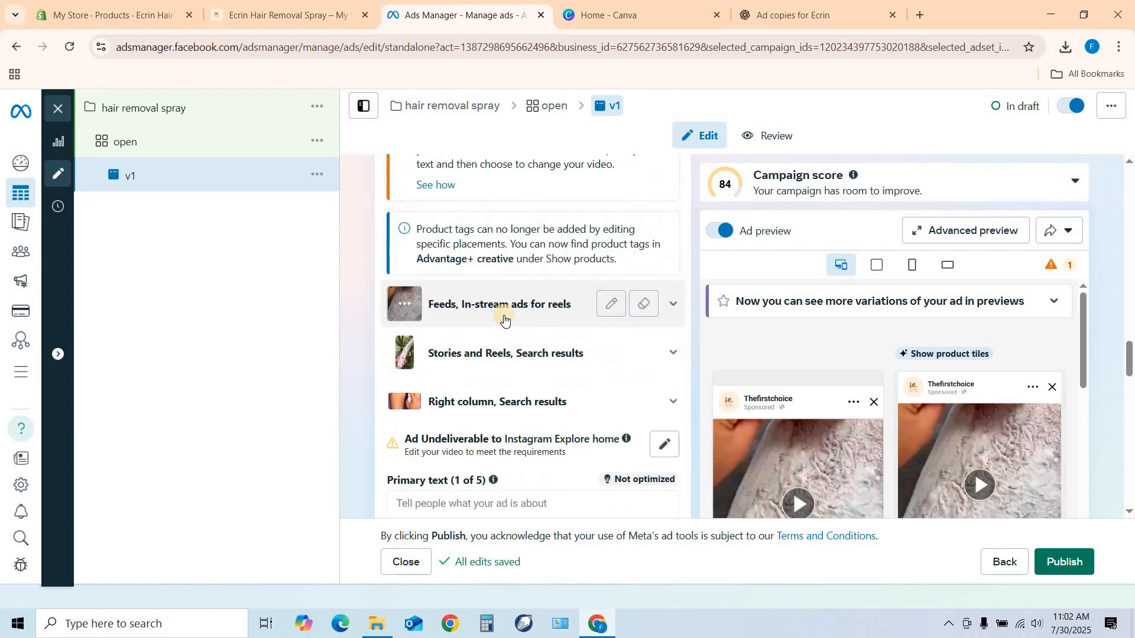
pyautogui.scroll(-3, 504, 320)
pyautogui.click(410, 308)
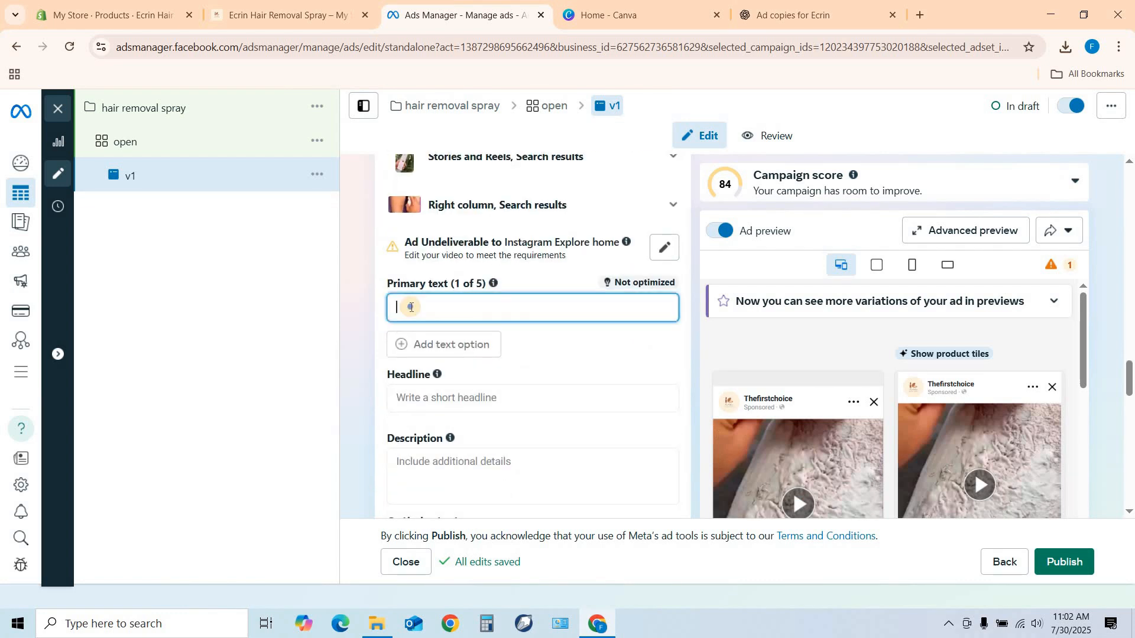
pyautogui.rightClick(411, 308)
pyautogui.click(431, 437)
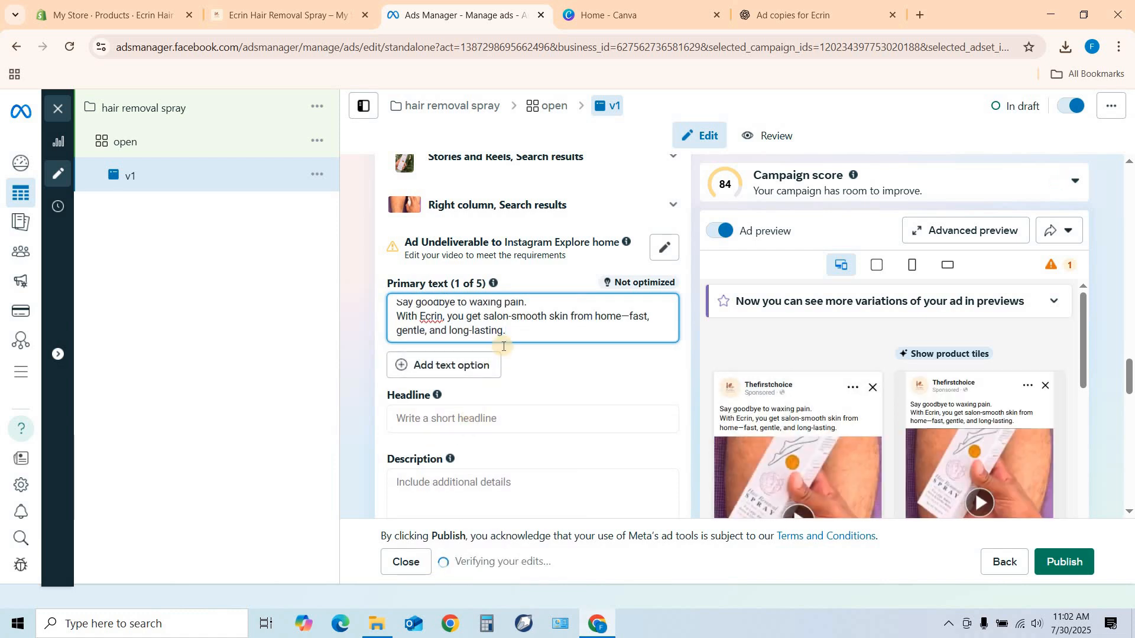
# Add the line "Get 50% Off Only Today" at the end of the ad's primary text.
pyautogui.press('Return')
pyautogui.write('Get ')
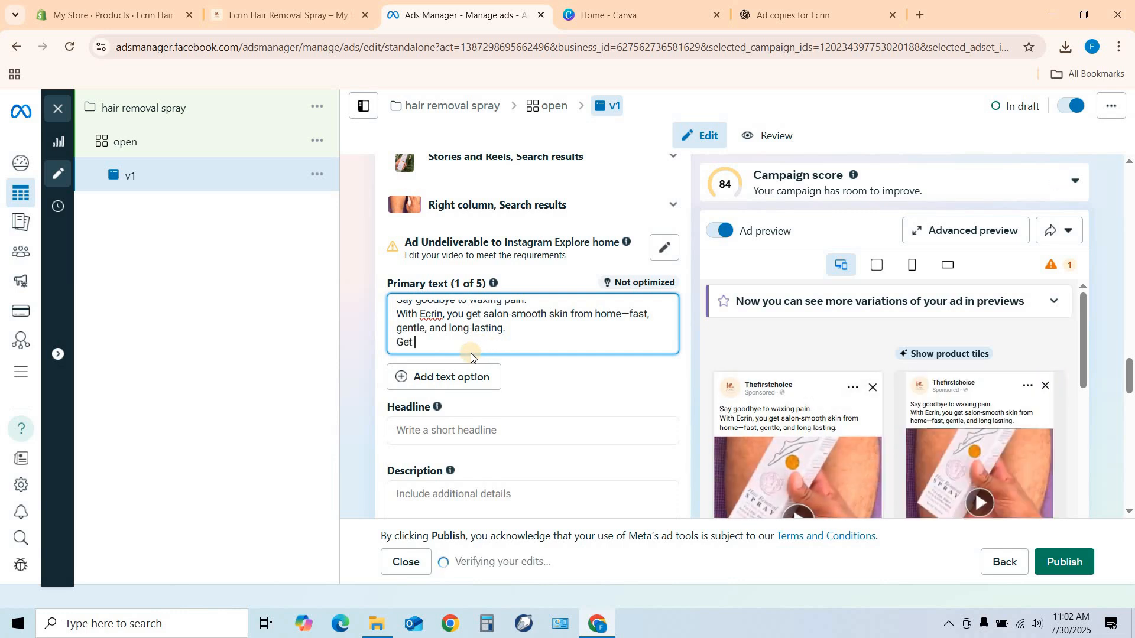
pyautogui.write('50')
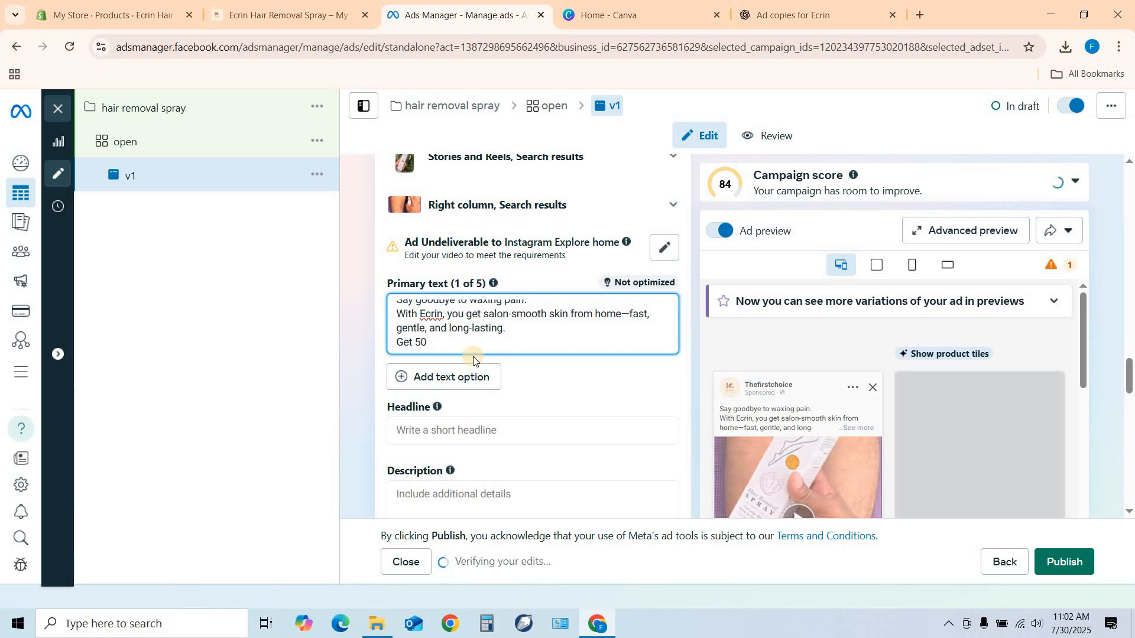
pyautogui.write('%')
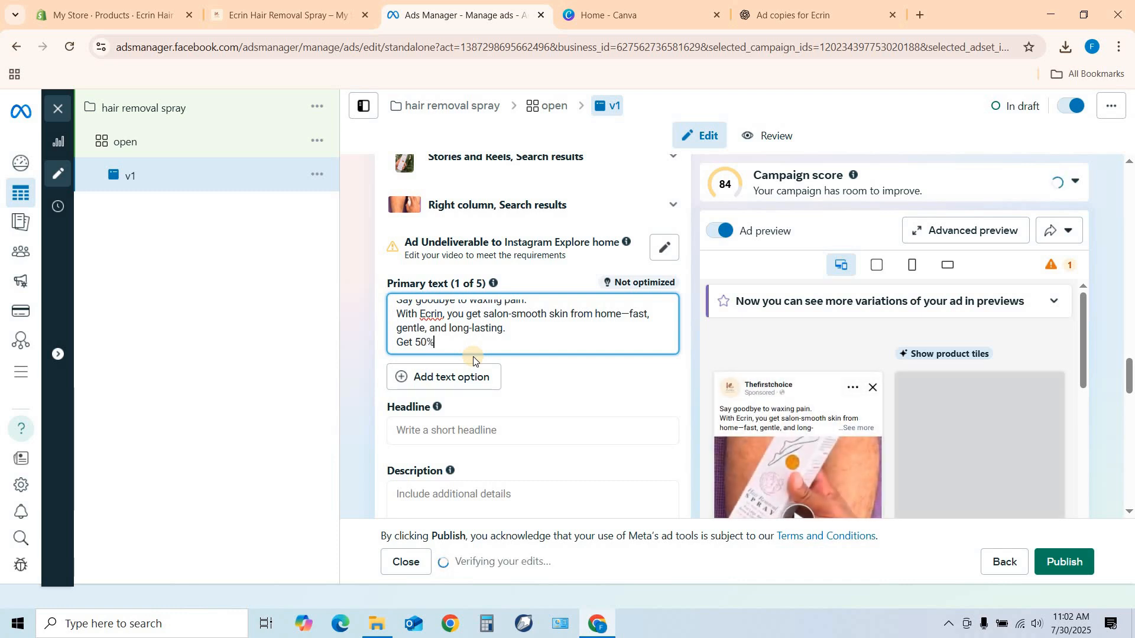
pyautogui.write(' Off Only Tod')
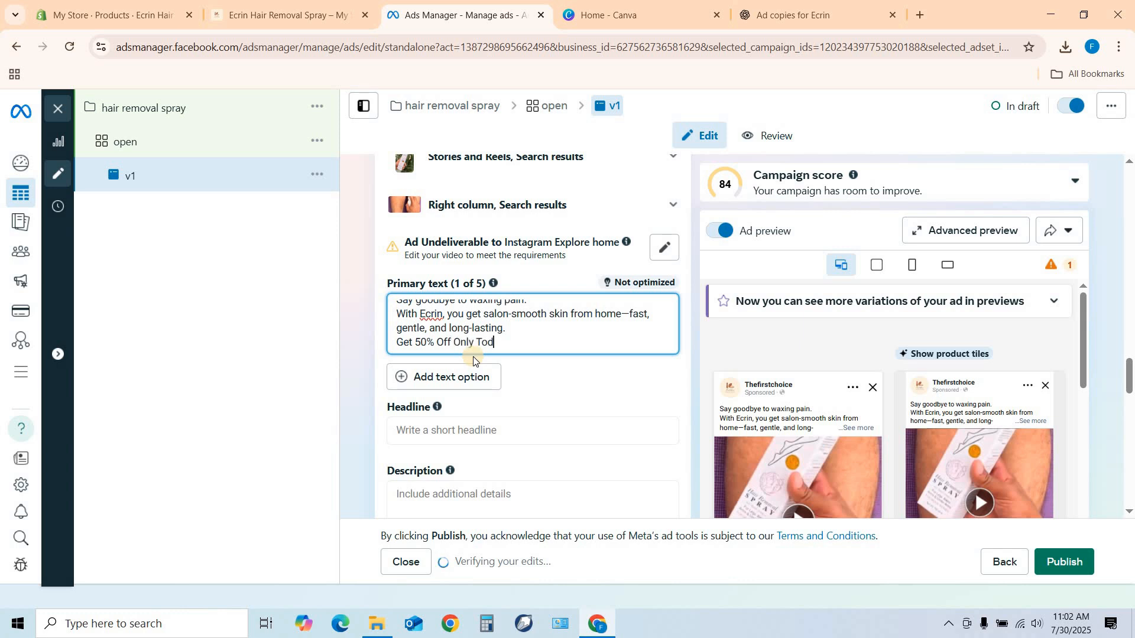
pyautogui.press('BackSpace')
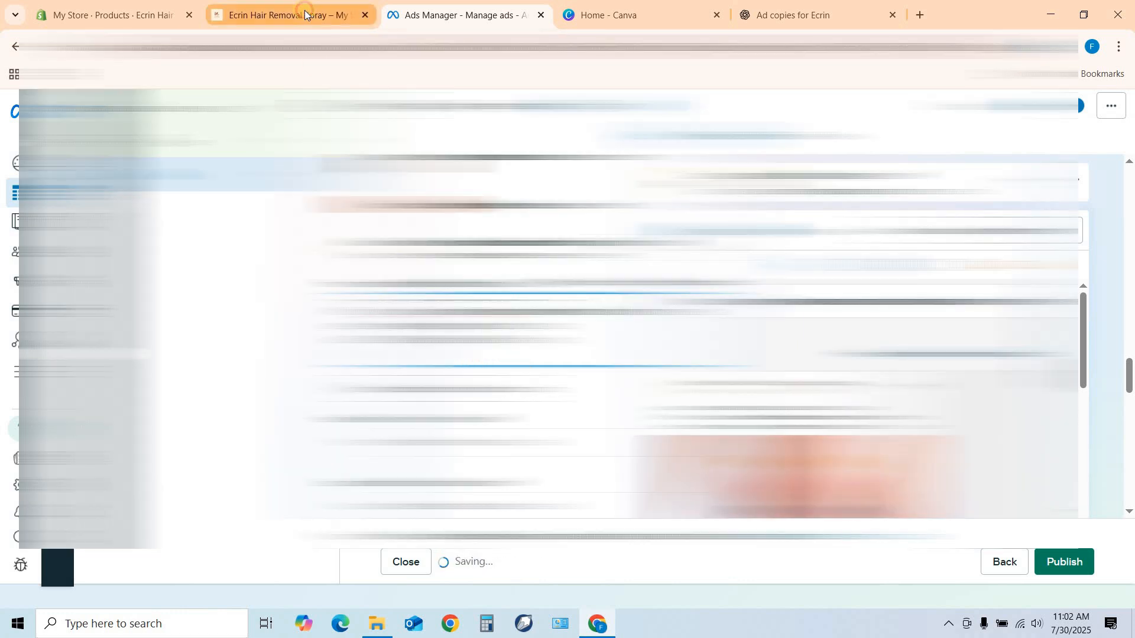
# Copy the web address of the Ecrin Hair Removal Spray store page and paste it as the last line of the primary text.
pyautogui.click(305, 13)
pyautogui.click(256, 47)
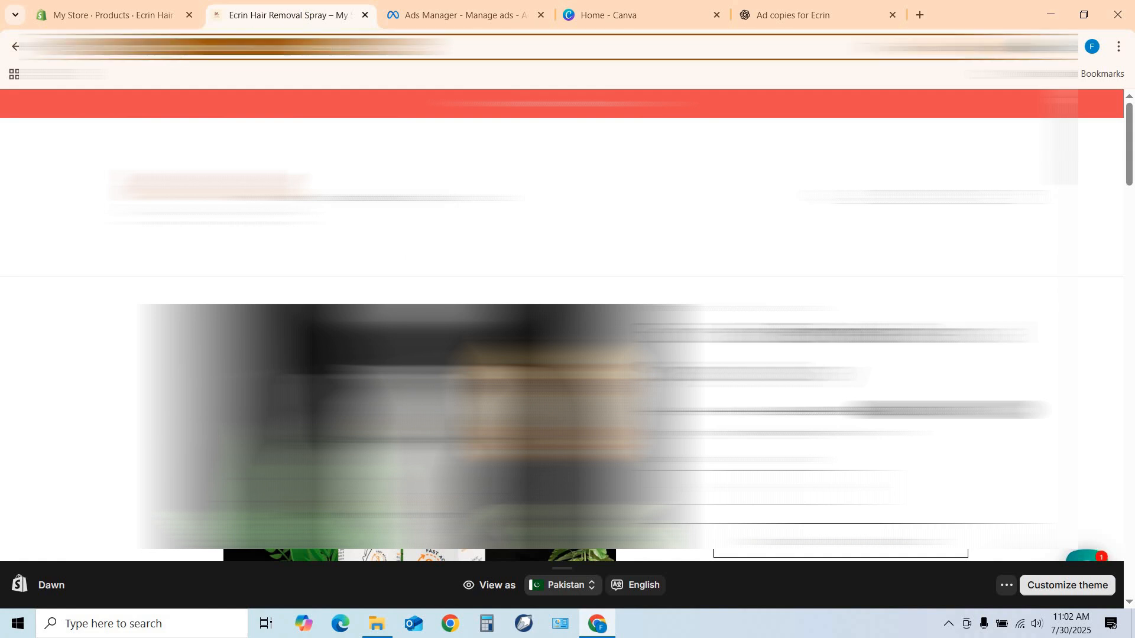
pyautogui.rightClick(255, 47)
pyautogui.click(302, 185)
pyautogui.click(436, 12)
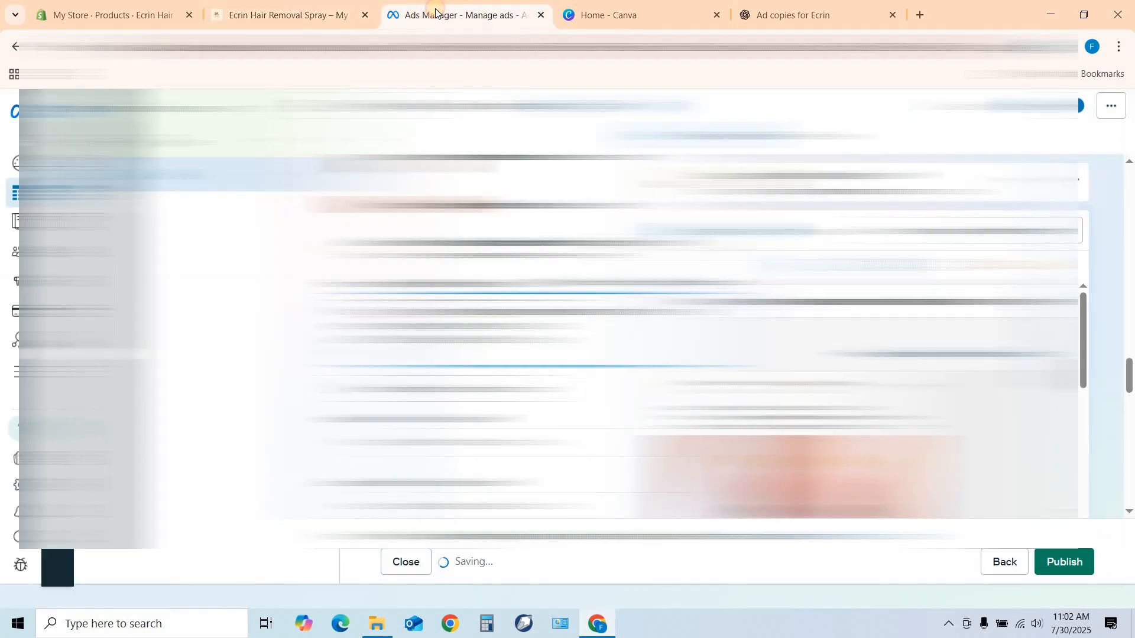
pyautogui.rightClick(408, 365)
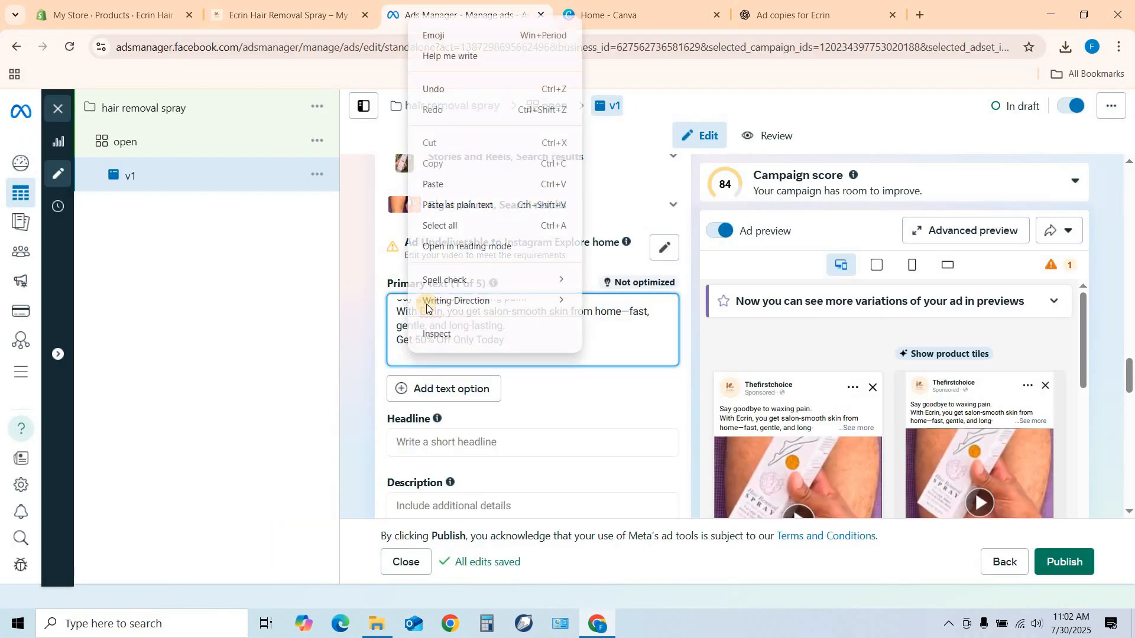
pyautogui.click(445, 187)
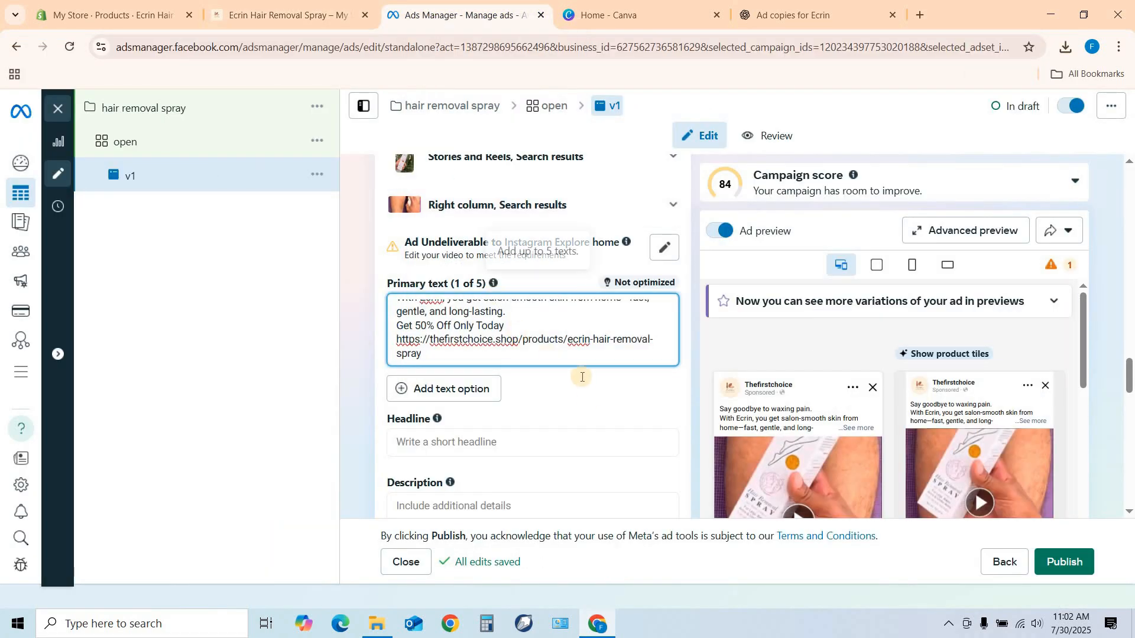
# Enter "Free Home Delivery" as the ad's headline.
pyautogui.scroll(-2, 602, 372)
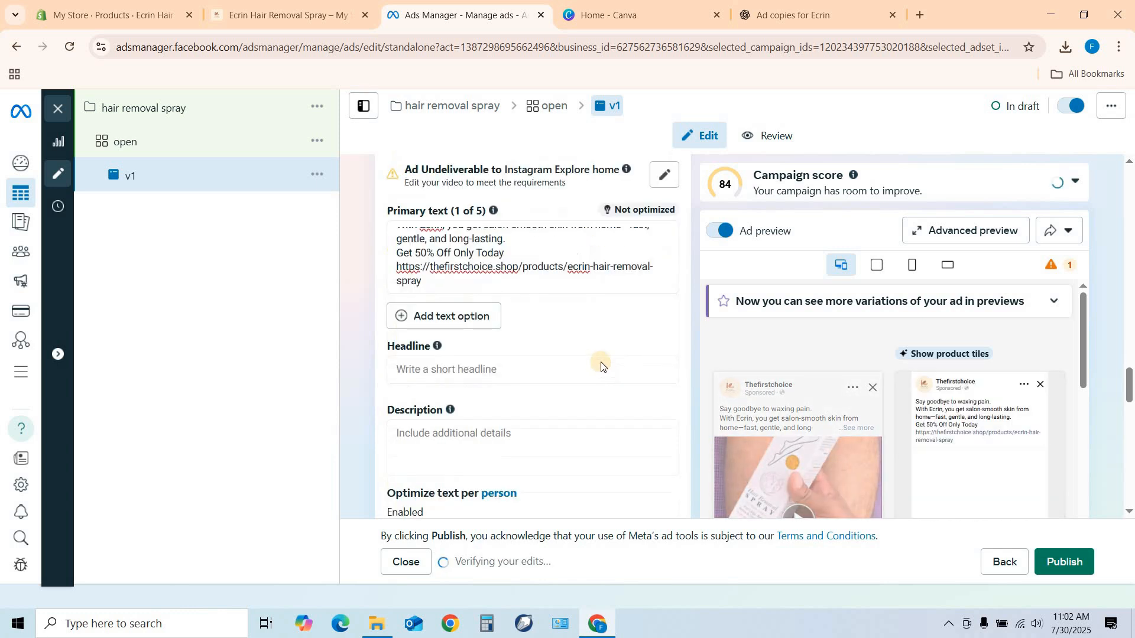
pyautogui.click(409, 345)
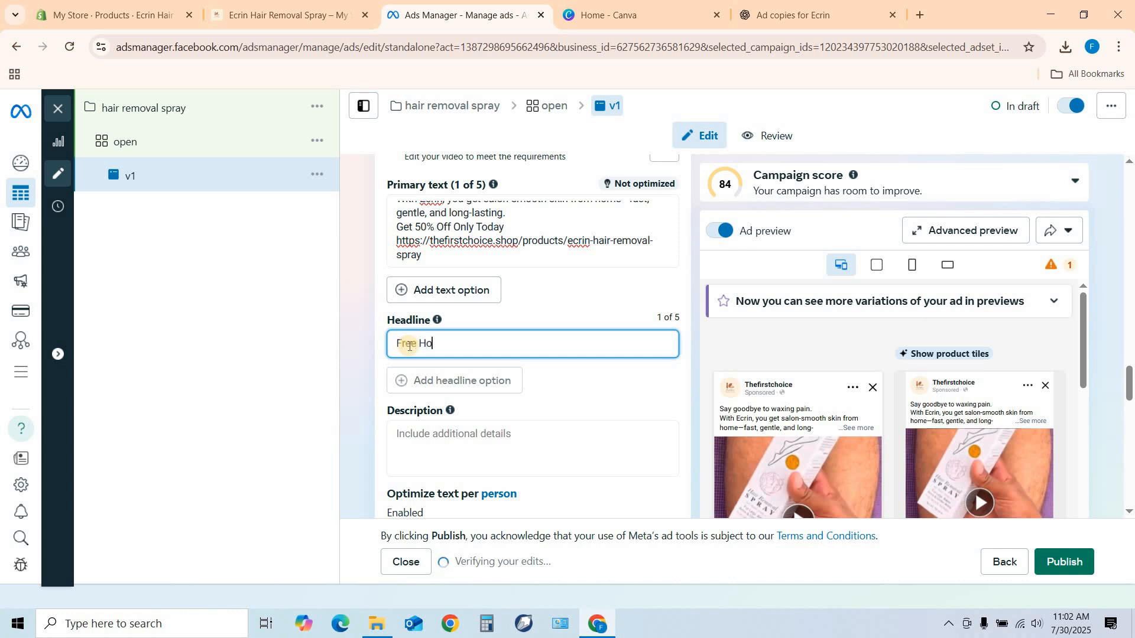
pyautogui.write('Free Home Delivery')
# Fill the ad's description with five star emojis followed by "Rating 4.9/5".
pyautogui.scroll(-2, 421, 388)
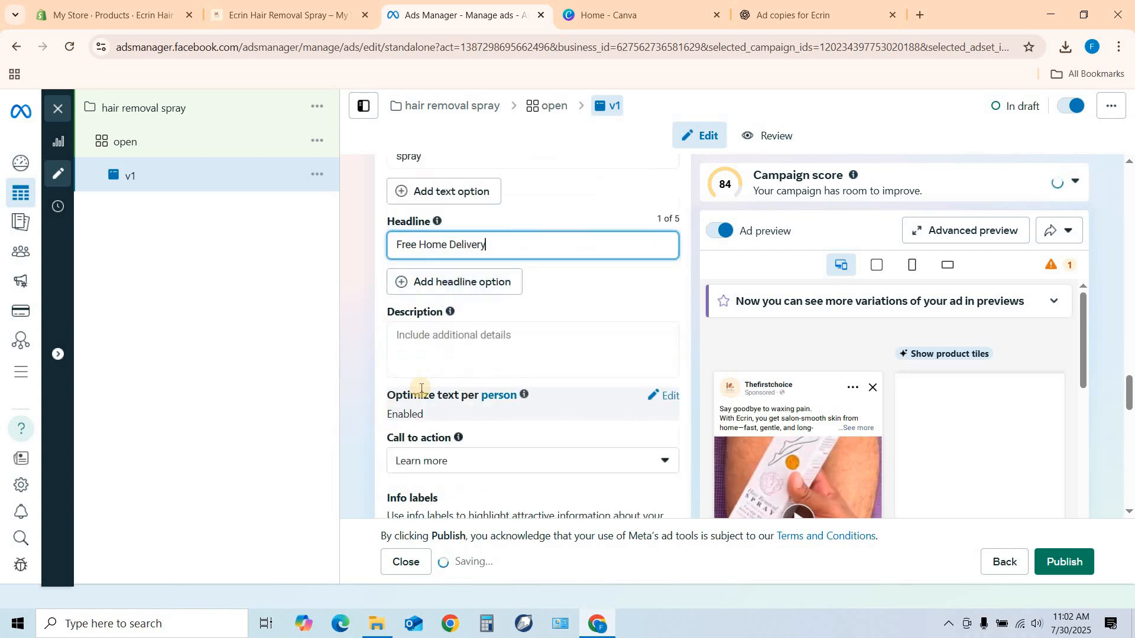
pyautogui.click(422, 334)
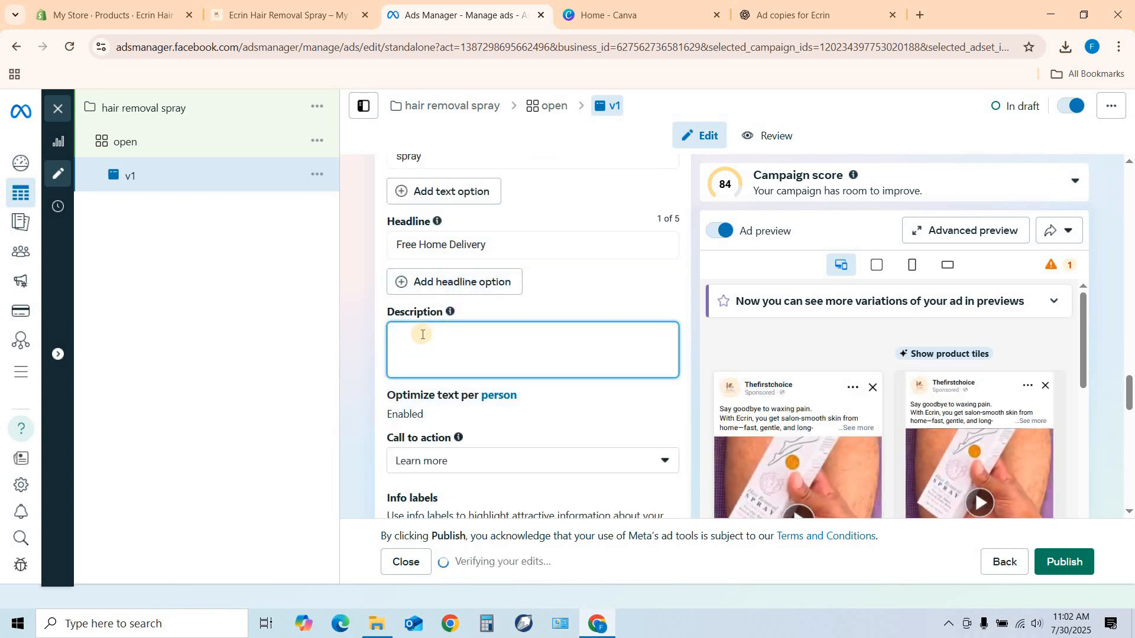
pyautogui.press('super+period')
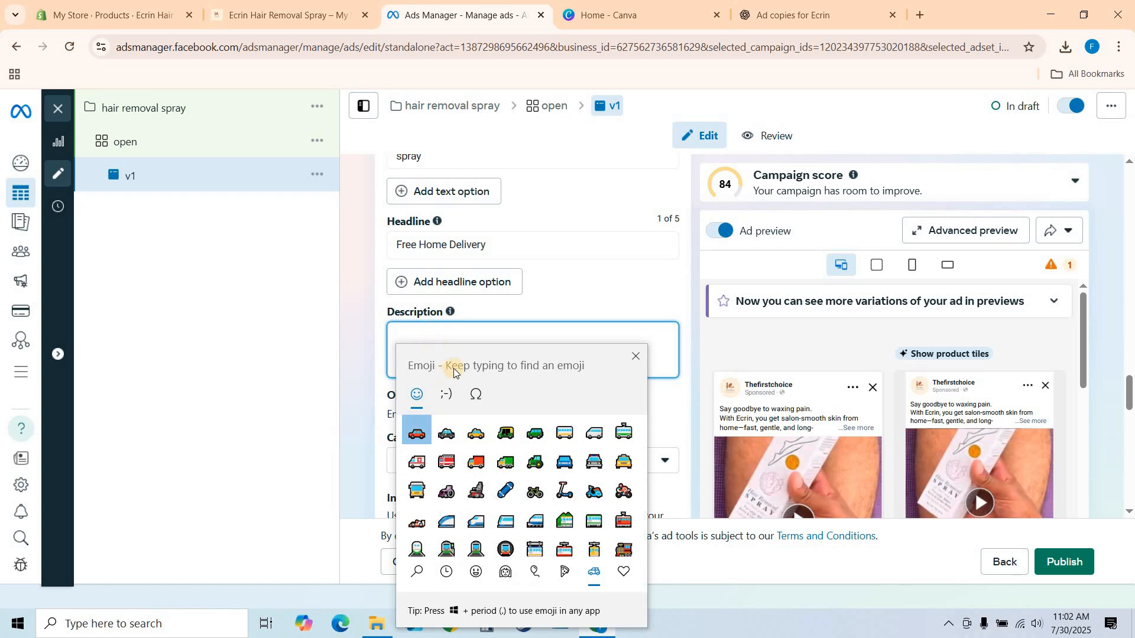
pyautogui.scroll(-6, 591, 520)
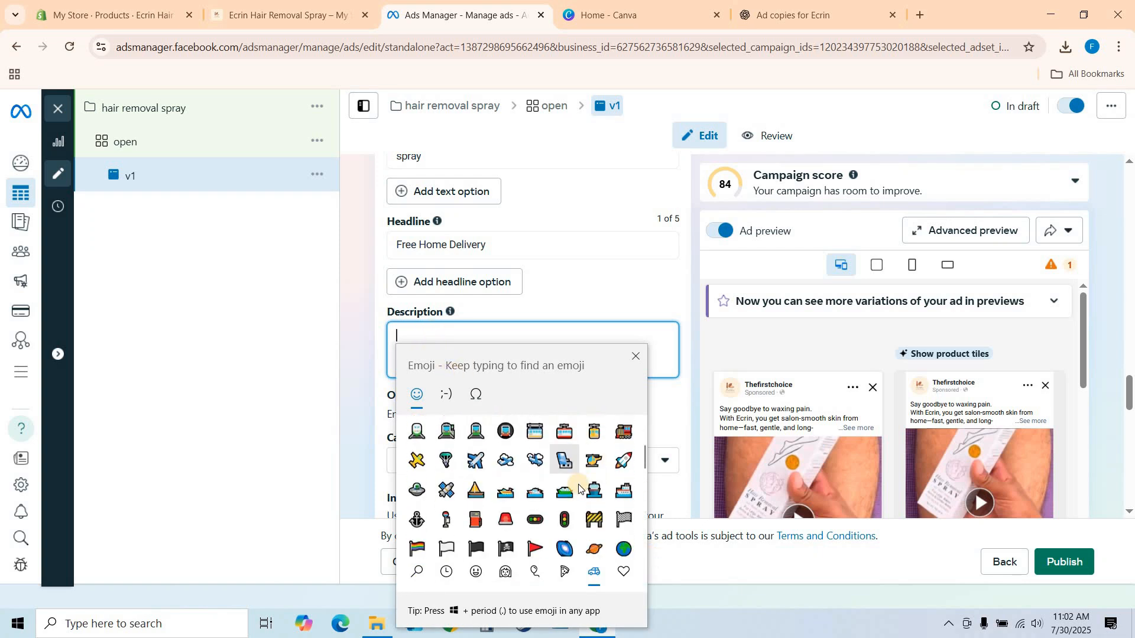
pyautogui.scroll(-3, 577, 487)
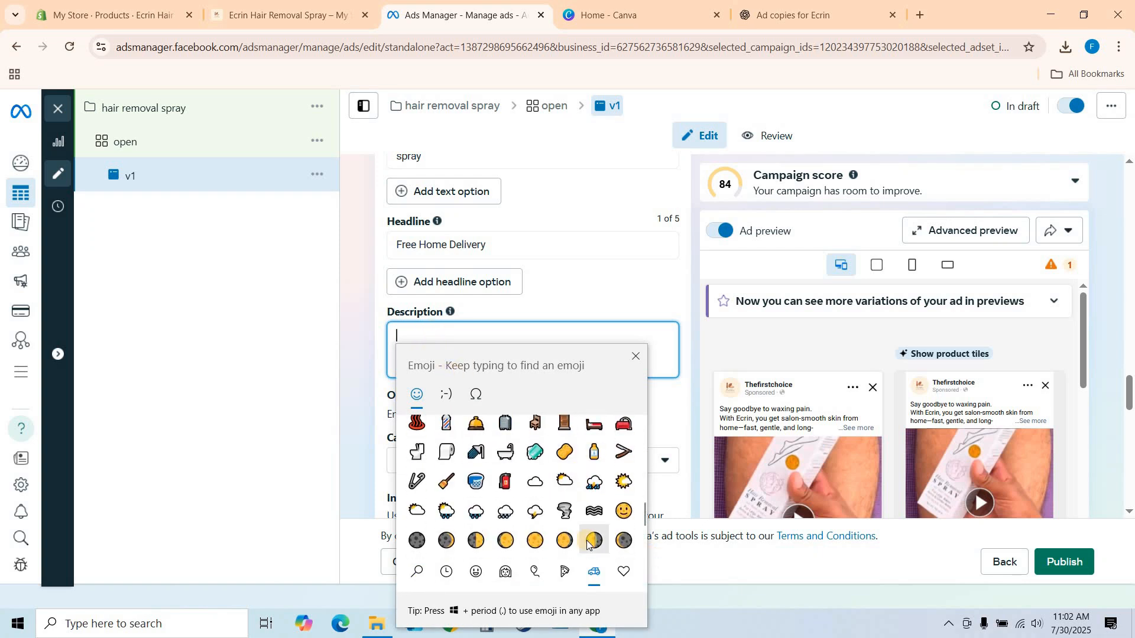
pyautogui.click(593, 512)
pyautogui.click(592, 511)
pyautogui.click(592, 512)
pyautogui.click(592, 512)
pyautogui.click(593, 512)
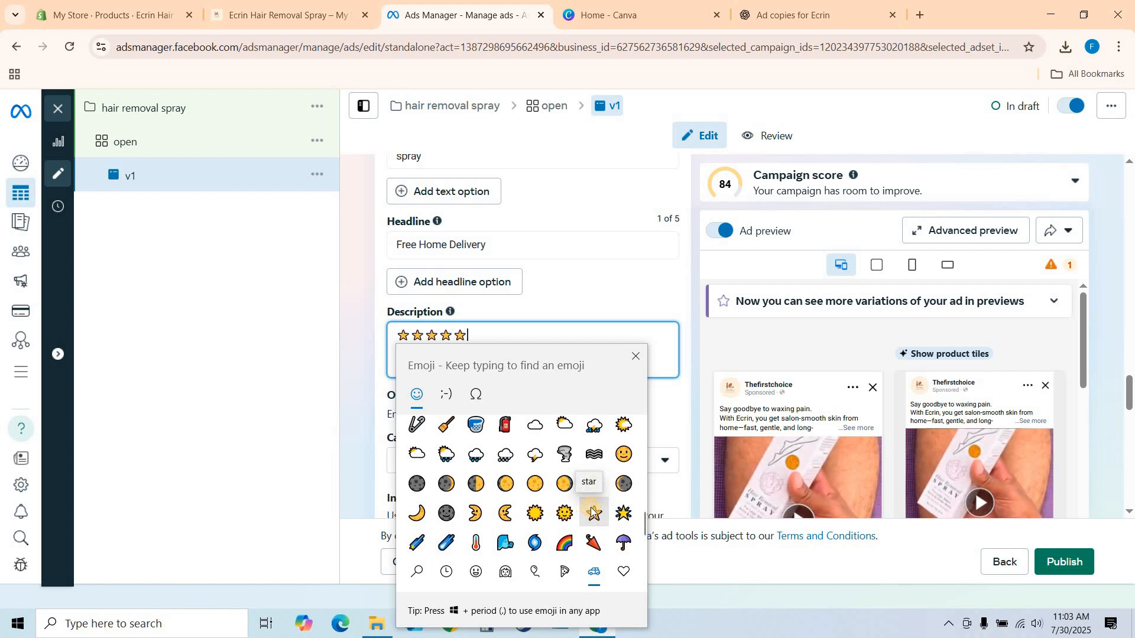
pyautogui.click(631, 366)
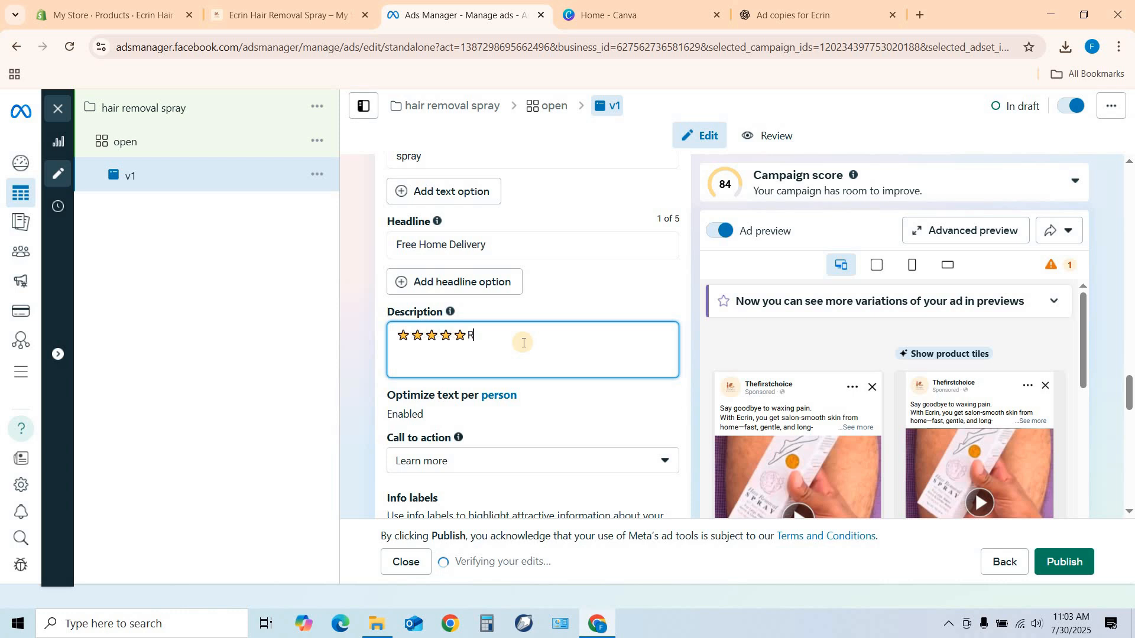
pyautogui.write('Rating 4.9/5')
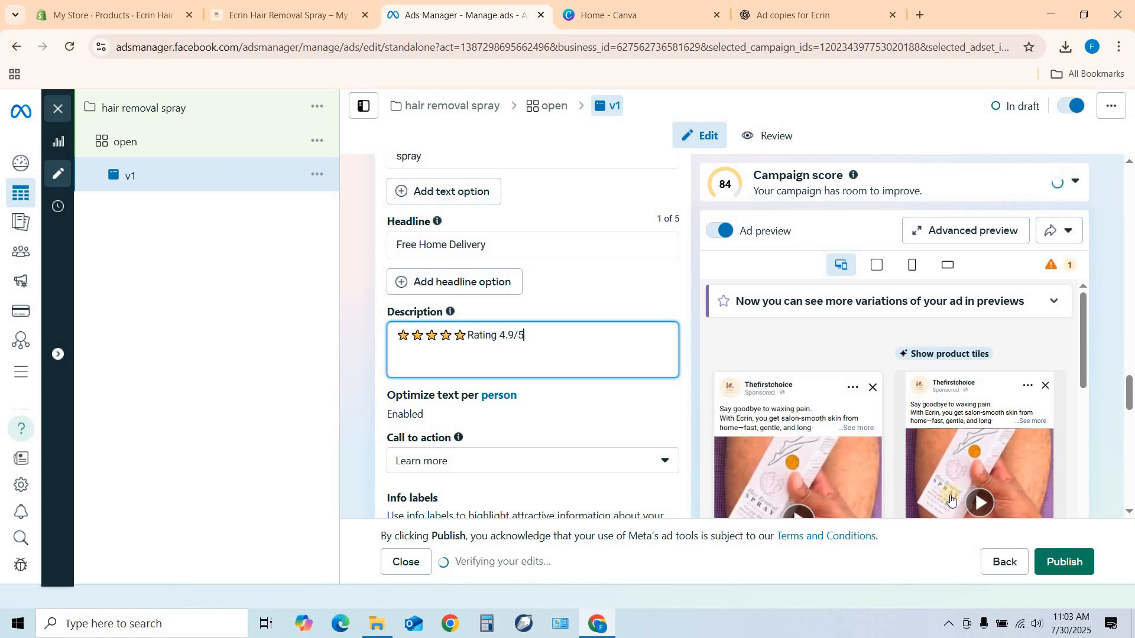
# Check the headline and description in the ad preview, and set the call to action to Shop now.
pyautogui.scroll(-2, 786, 329)
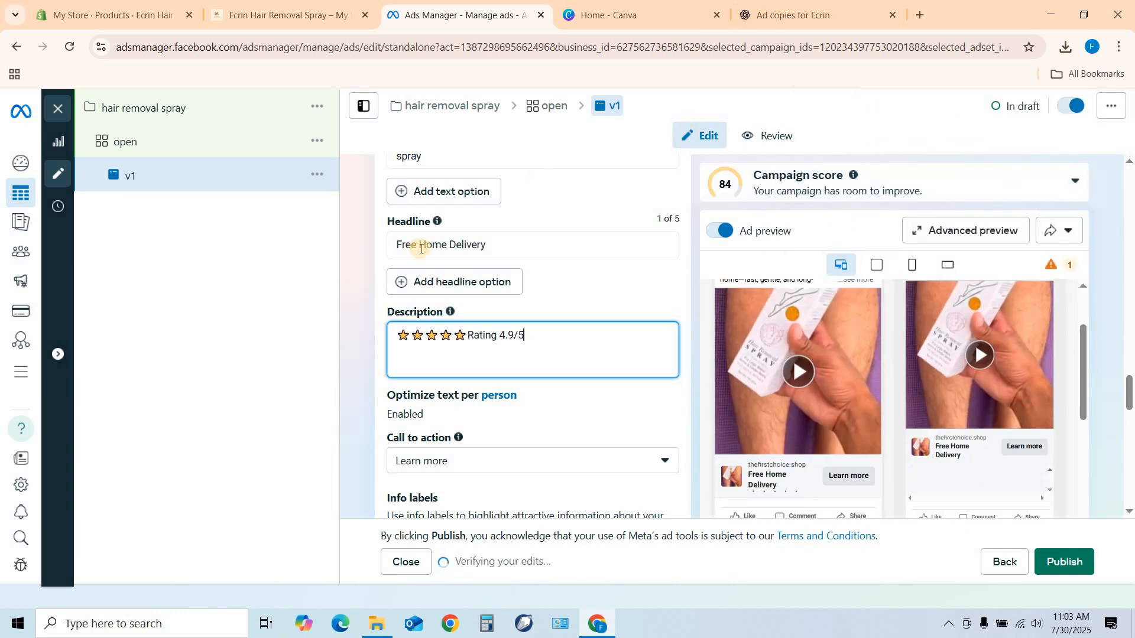
pyautogui.scroll(-2, 489, 243)
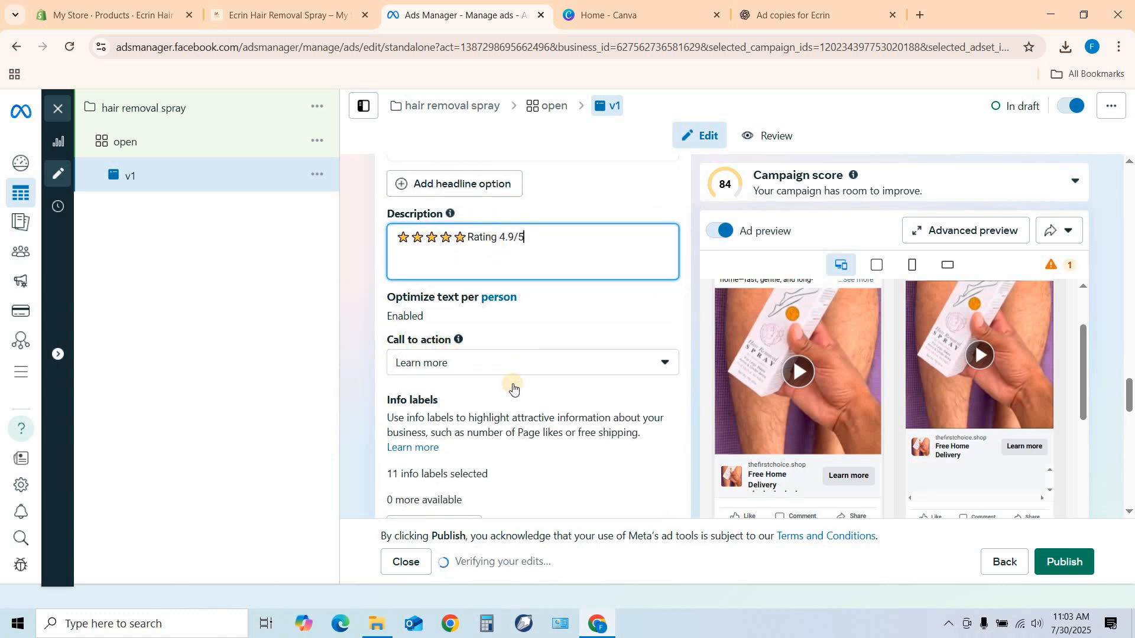
pyautogui.click(626, 363)
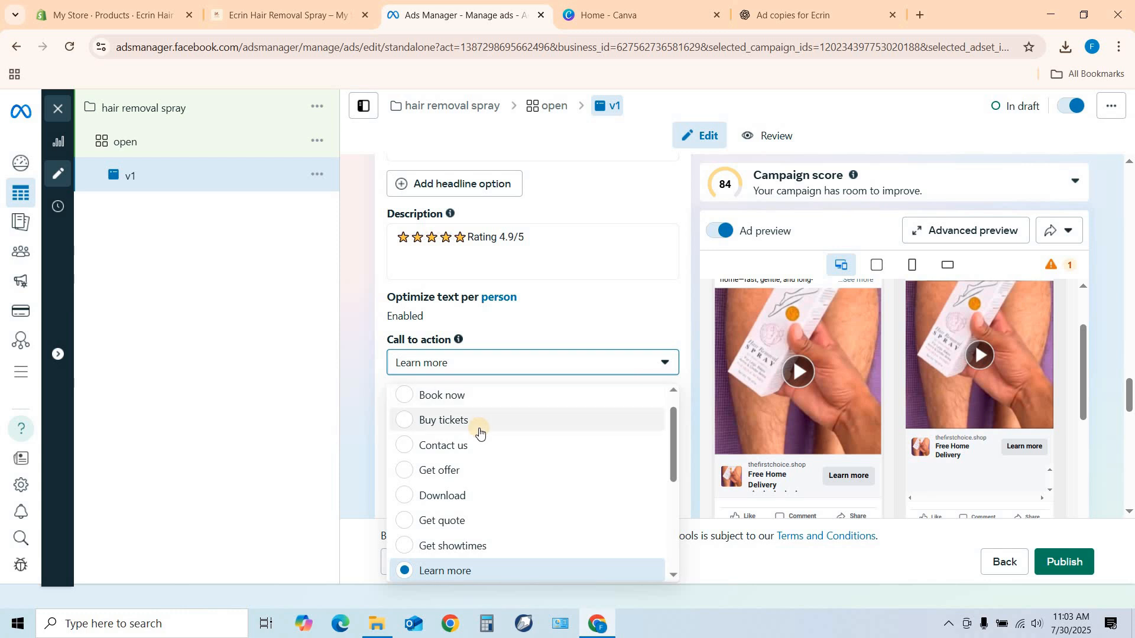
pyautogui.scroll(-4, 479, 431)
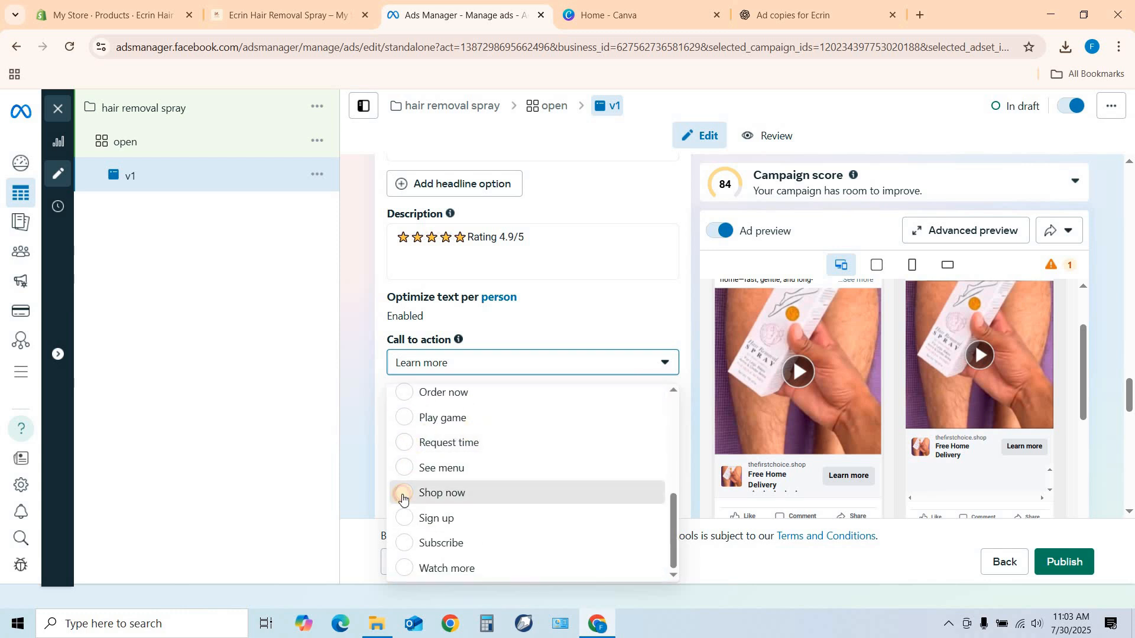
pyautogui.click(402, 495)
# Duplicate the "open" ad set within the original campaign as a single copy.
pyautogui.scroll(-3, 591, 305)
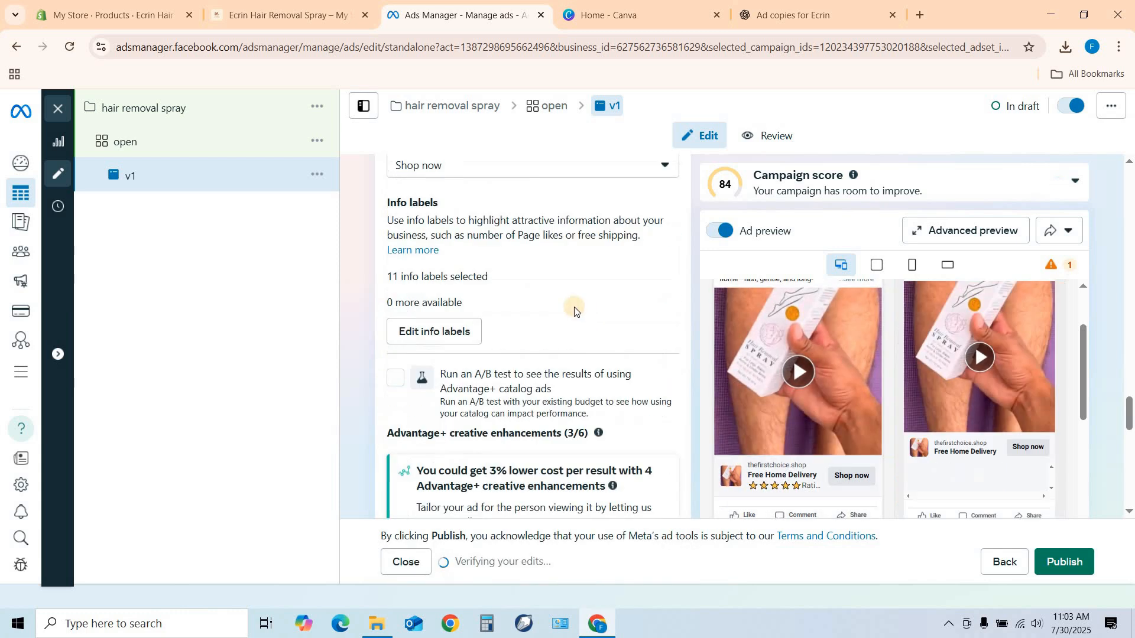
pyautogui.scroll(-10, 512, 313)
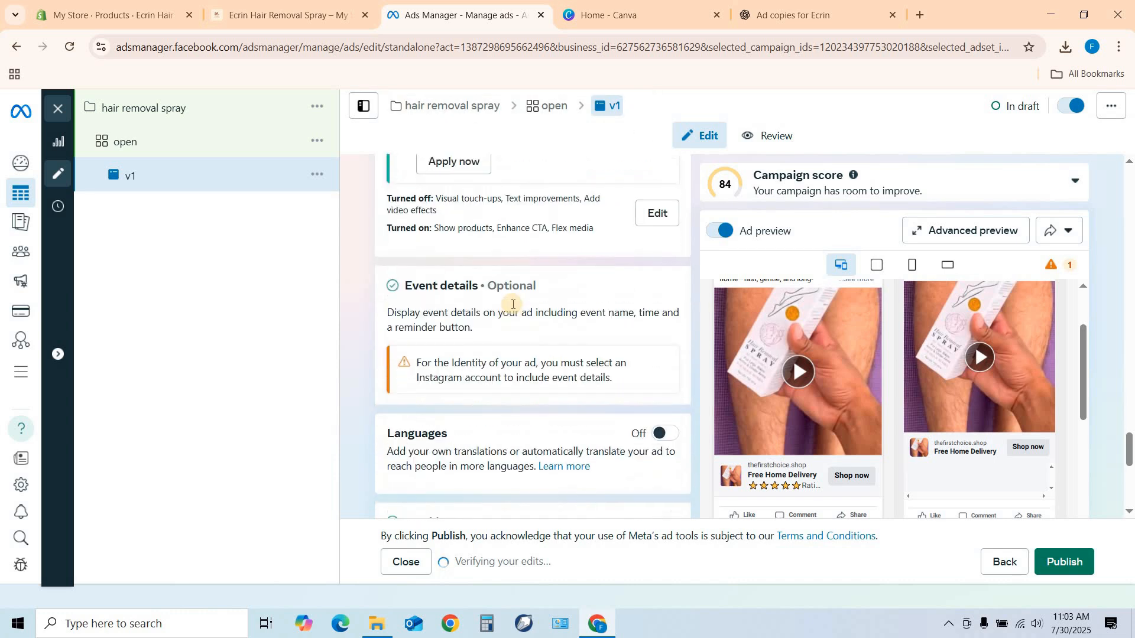
pyautogui.scroll(-2, 511, 304)
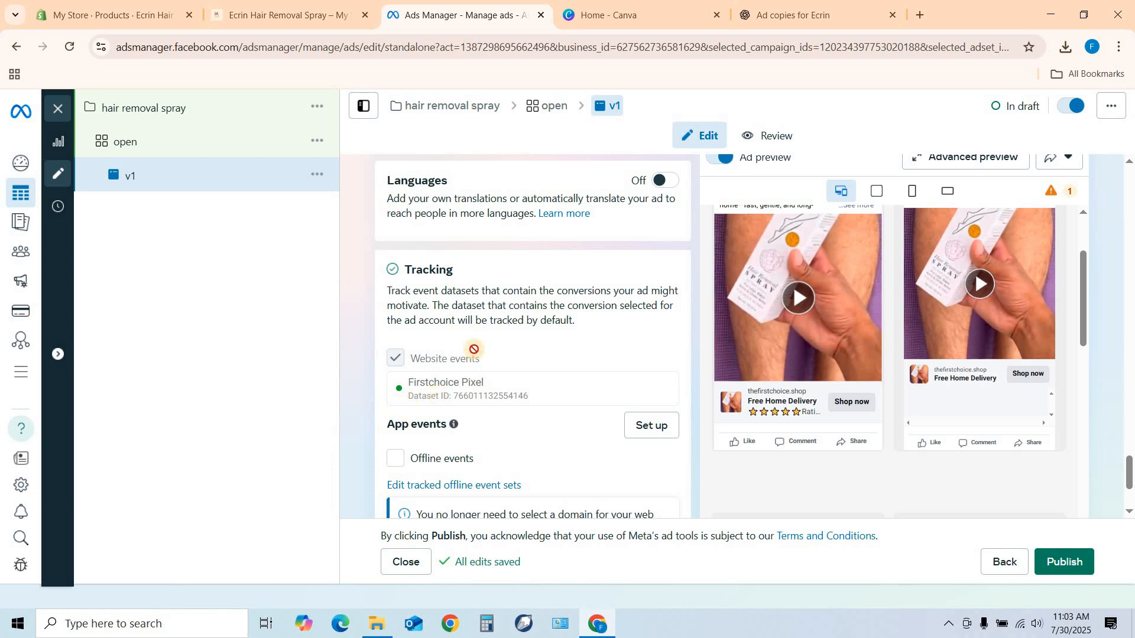
pyautogui.scroll(-2, 477, 347)
pyautogui.scroll(-1, 510, 347)
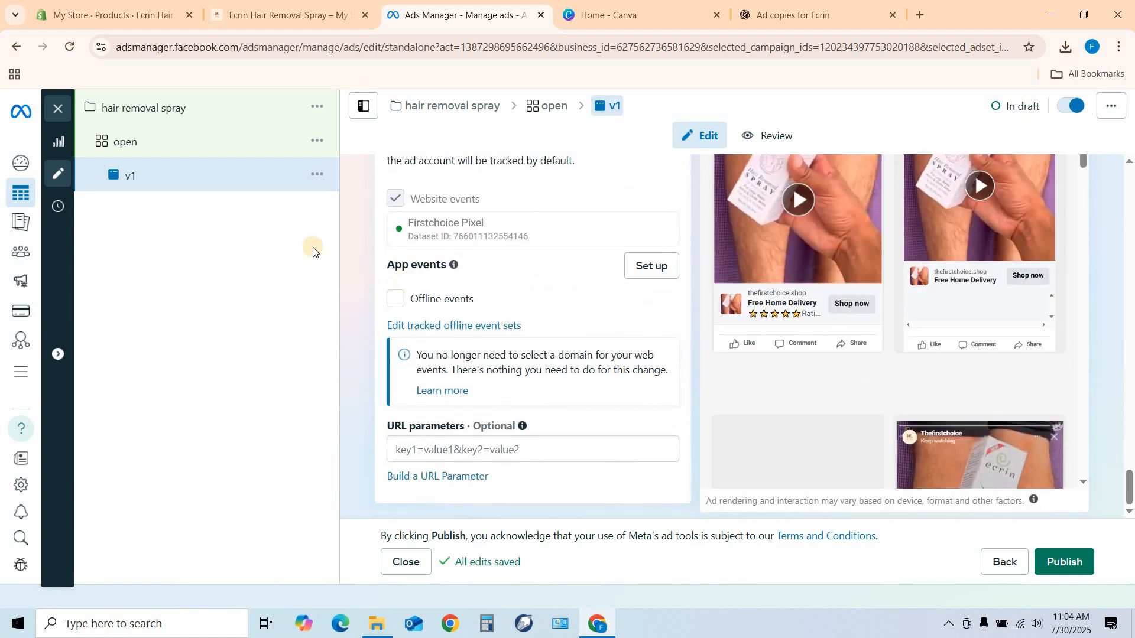
pyautogui.click(319, 142)
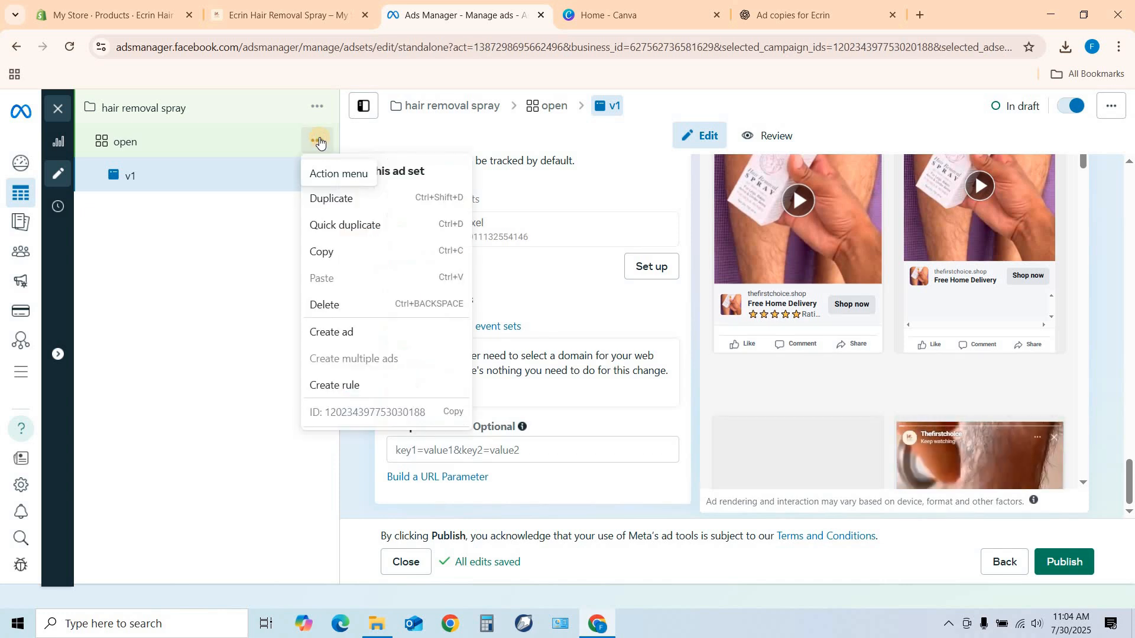
pyautogui.click(317, 200)
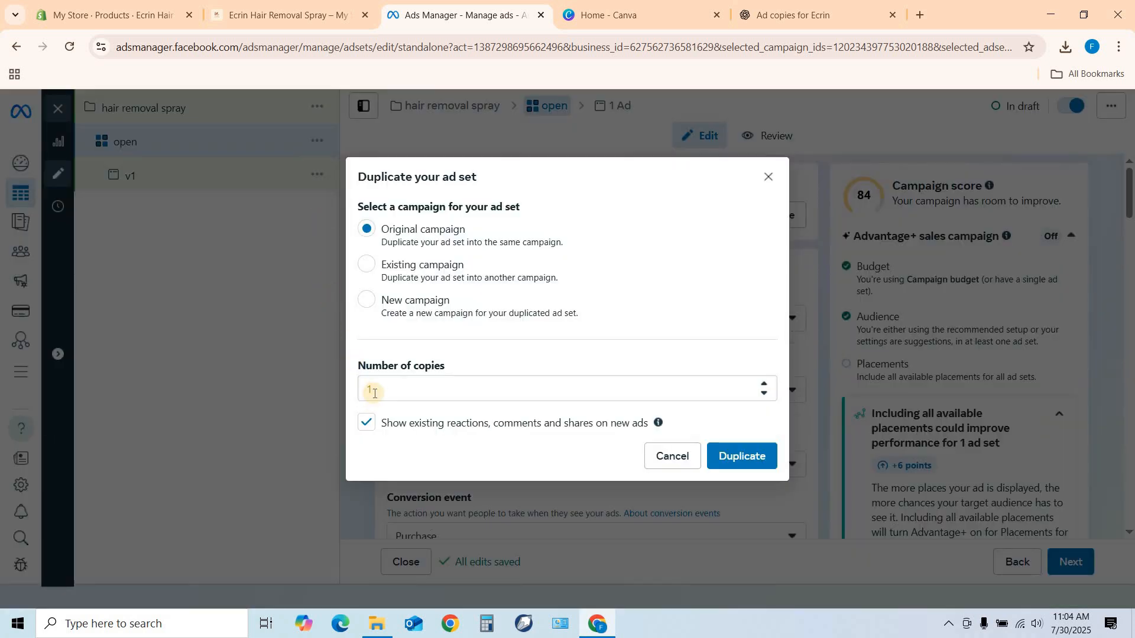
pyautogui.click(729, 455)
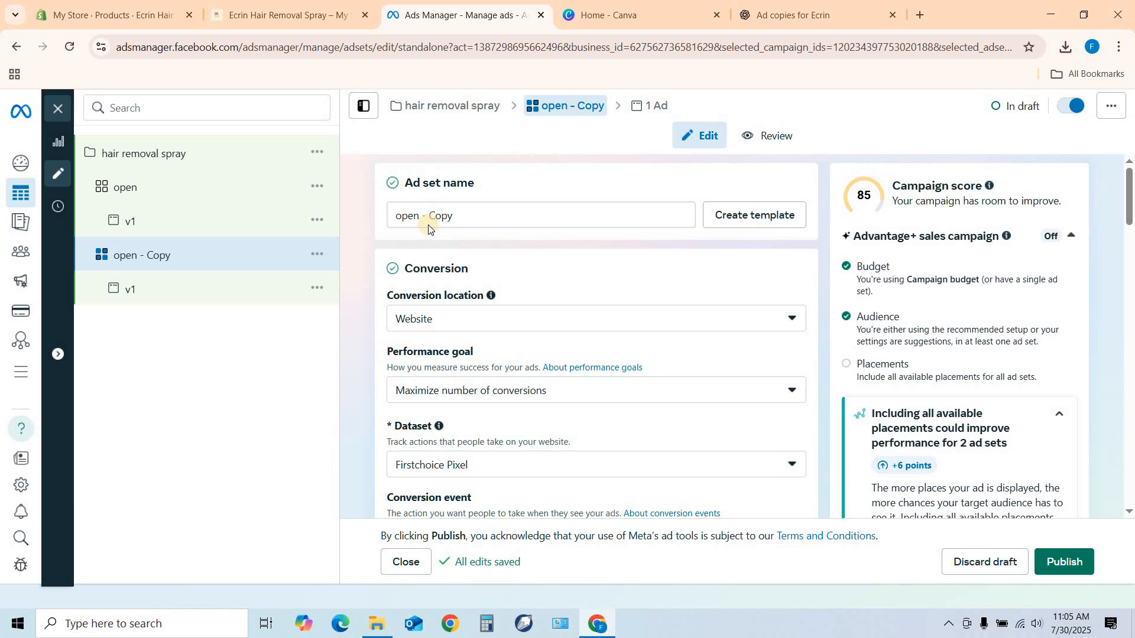
# Rename the duplicated ad set as "hair remover".
pyautogui.moveTo(464, 217); pyautogui.dragTo(355, 221)
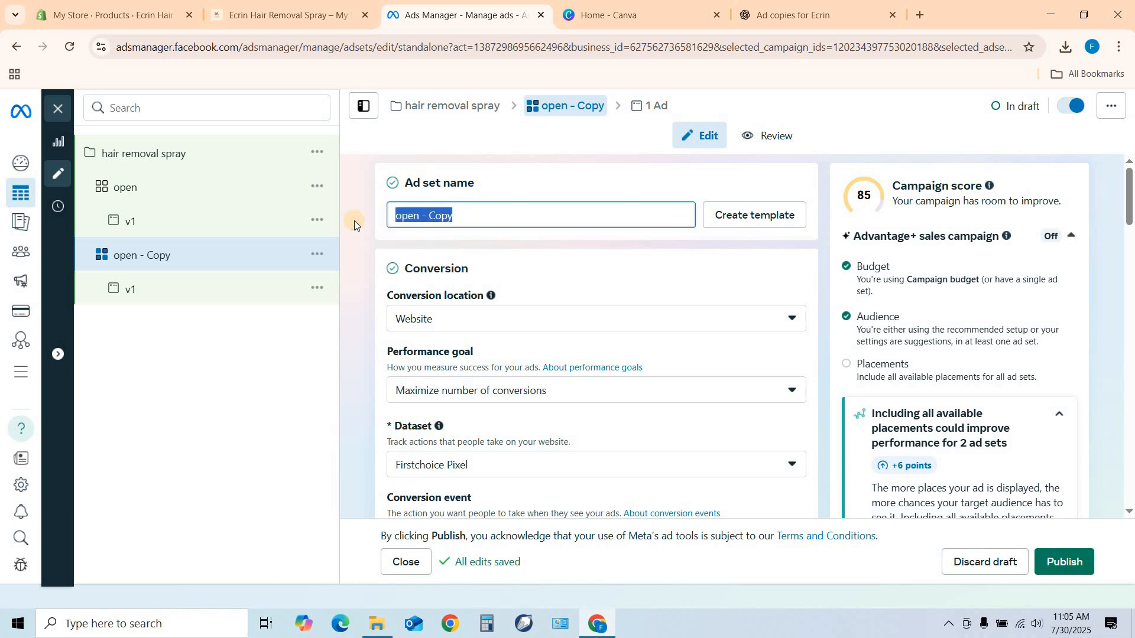
pyautogui.write('hari')
pyautogui.press('BackSpace')
pyautogui.press('BackSpace')
pyautogui.write('ir remover')
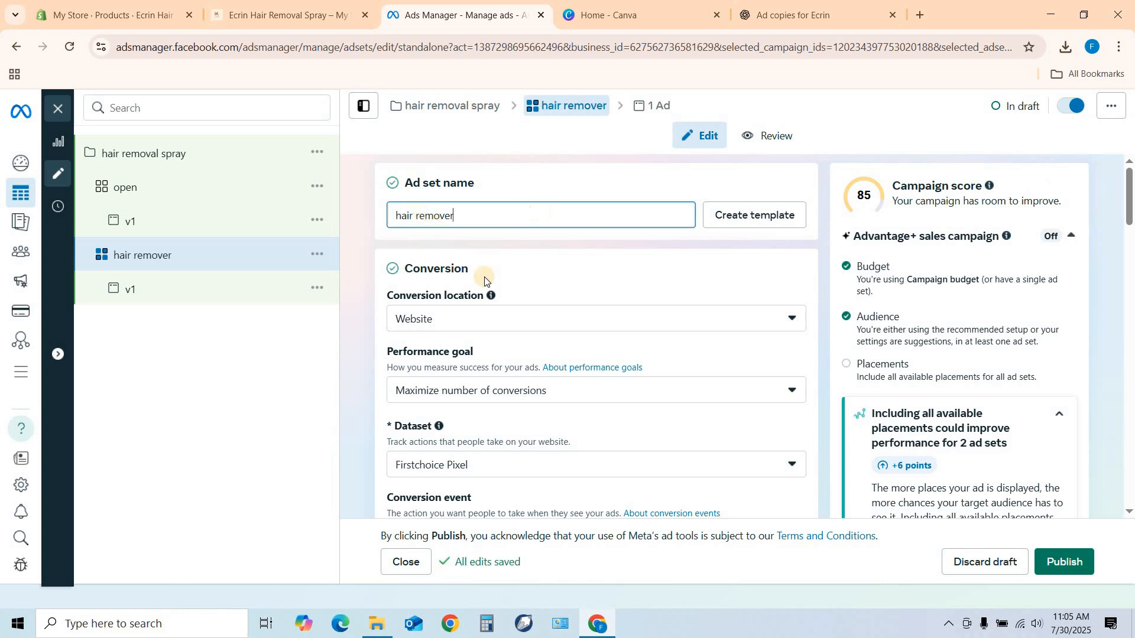
# Add the Hair care (personal care) interest to the "hair remover" ad set's detailed targeting.
pyautogui.scroll(-8, 513, 265)
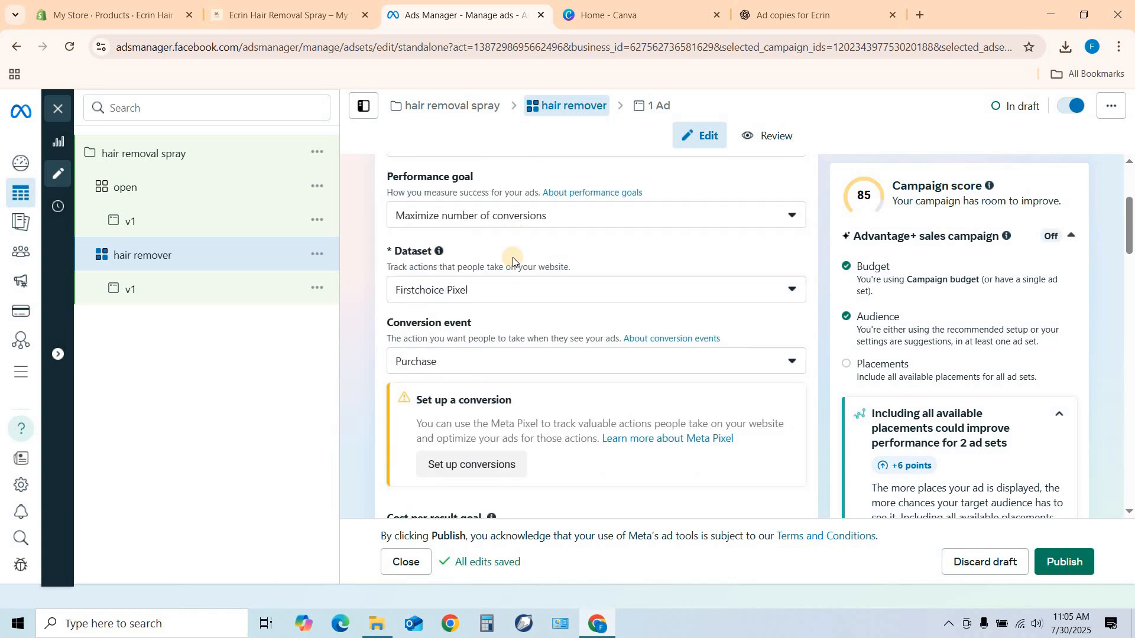
pyautogui.scroll(-8, 513, 258)
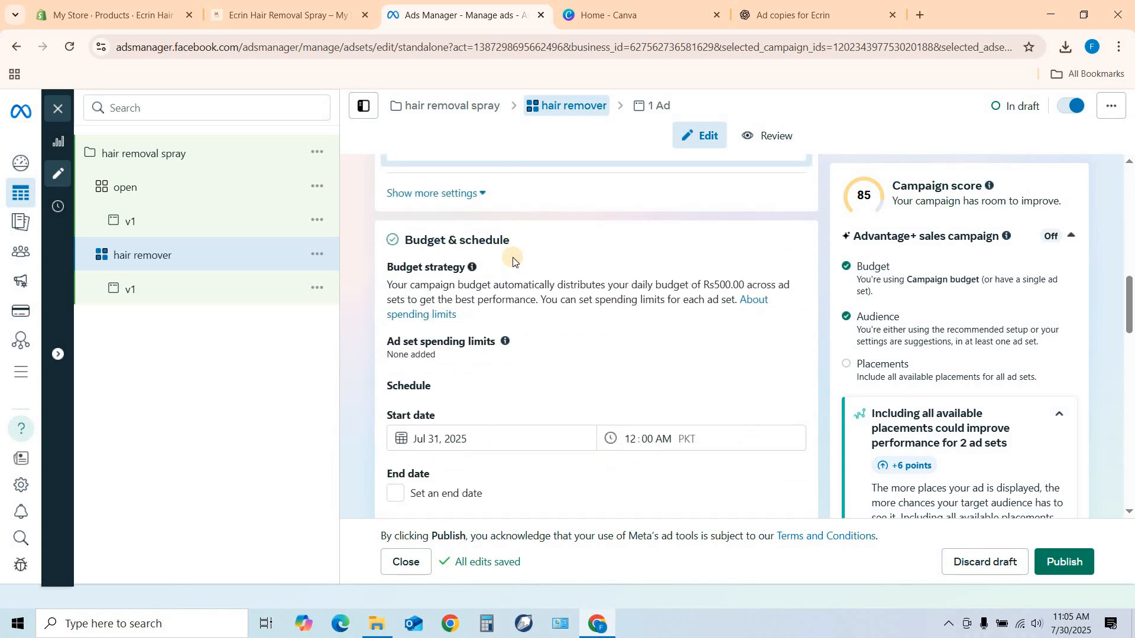
pyautogui.scroll(-5, 513, 257)
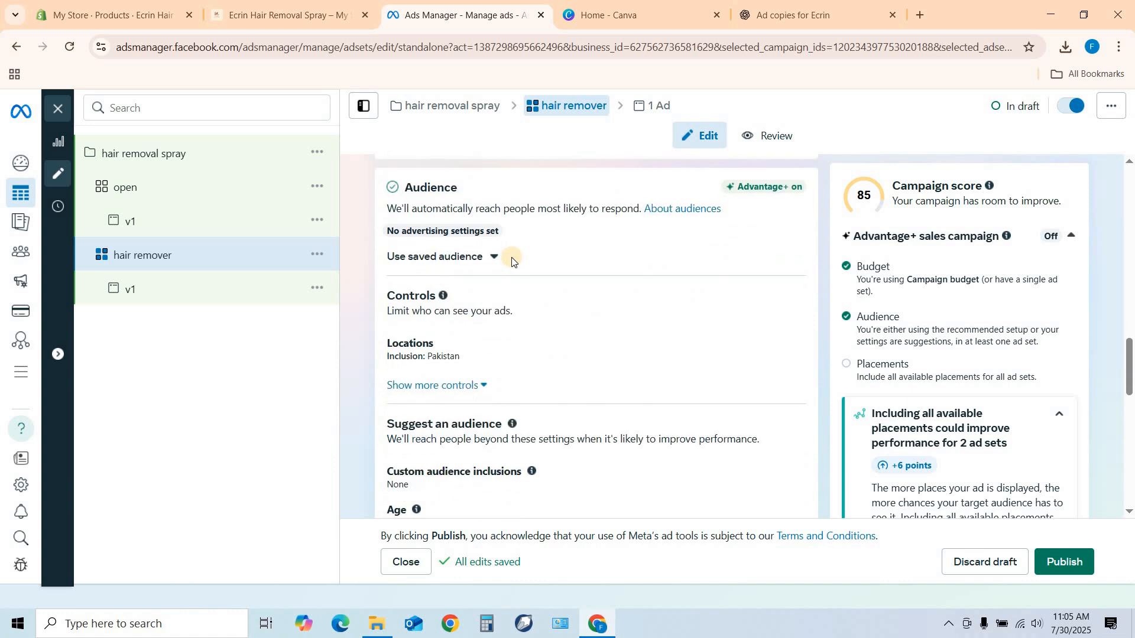
pyautogui.scroll(-1, 511, 261)
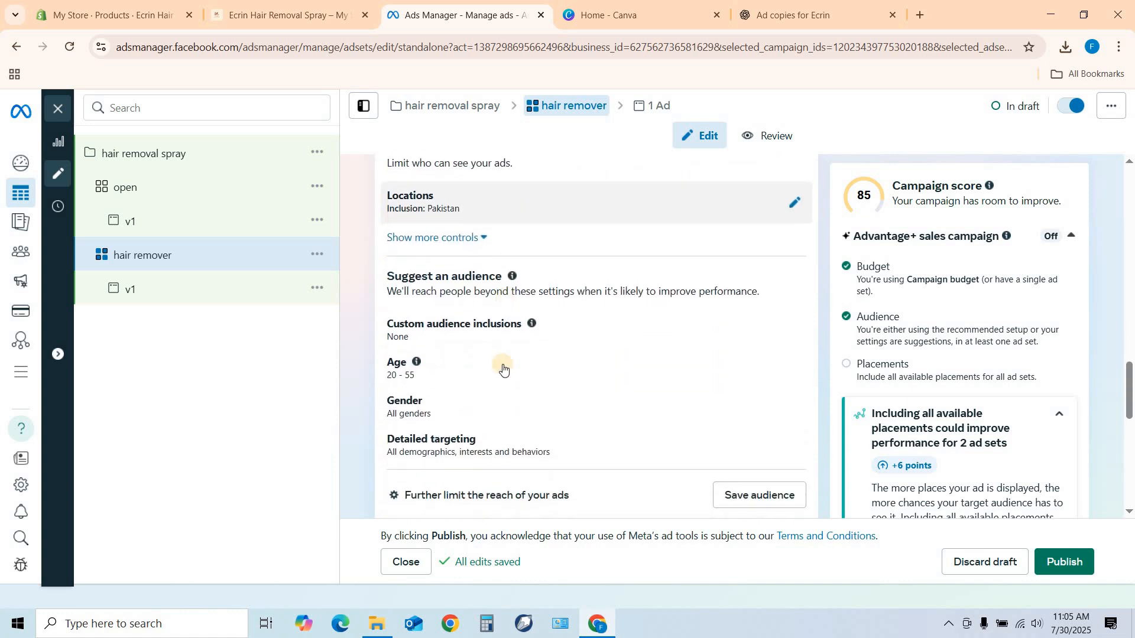
pyautogui.click(466, 444)
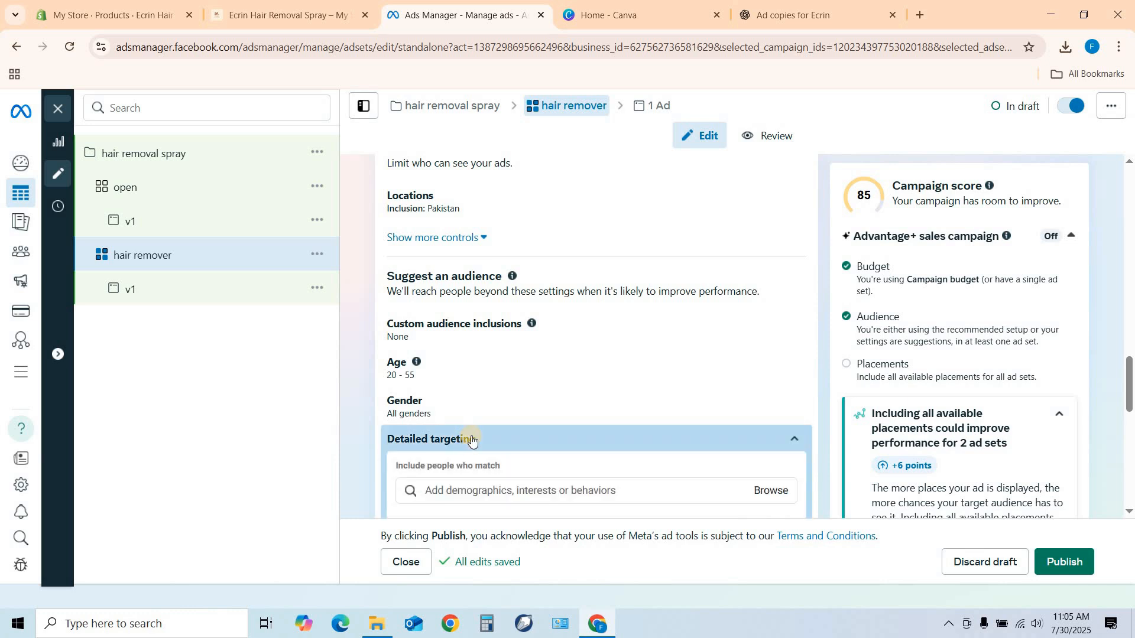
pyautogui.scroll(-1, 470, 430)
pyautogui.click(465, 442)
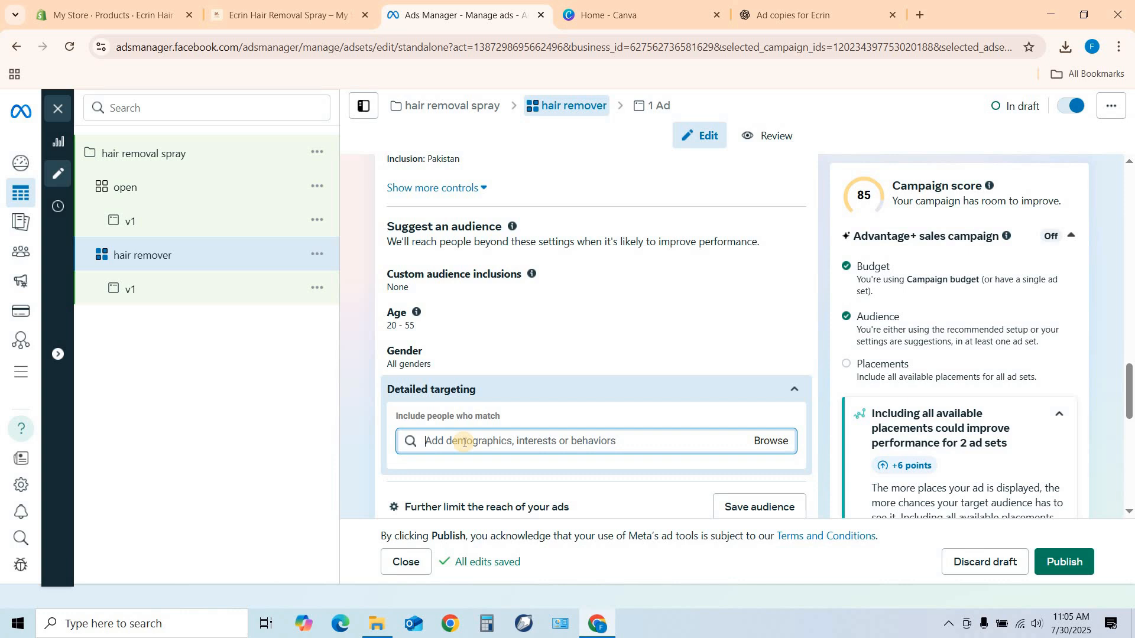
pyautogui.write('hair')
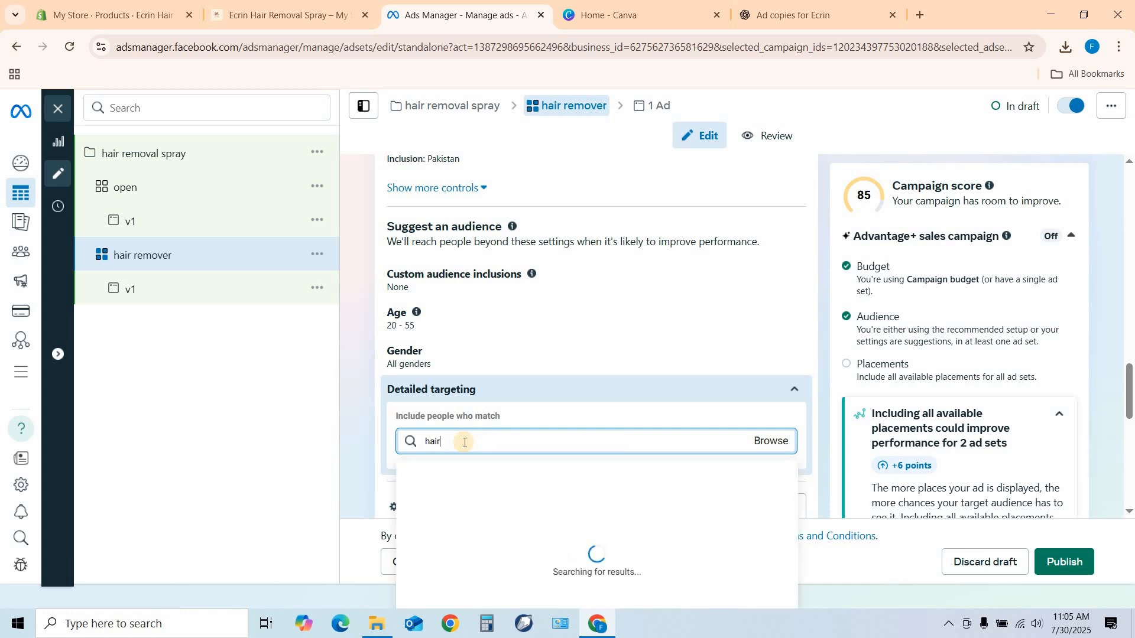
pyautogui.scroll(-2, 500, 408)
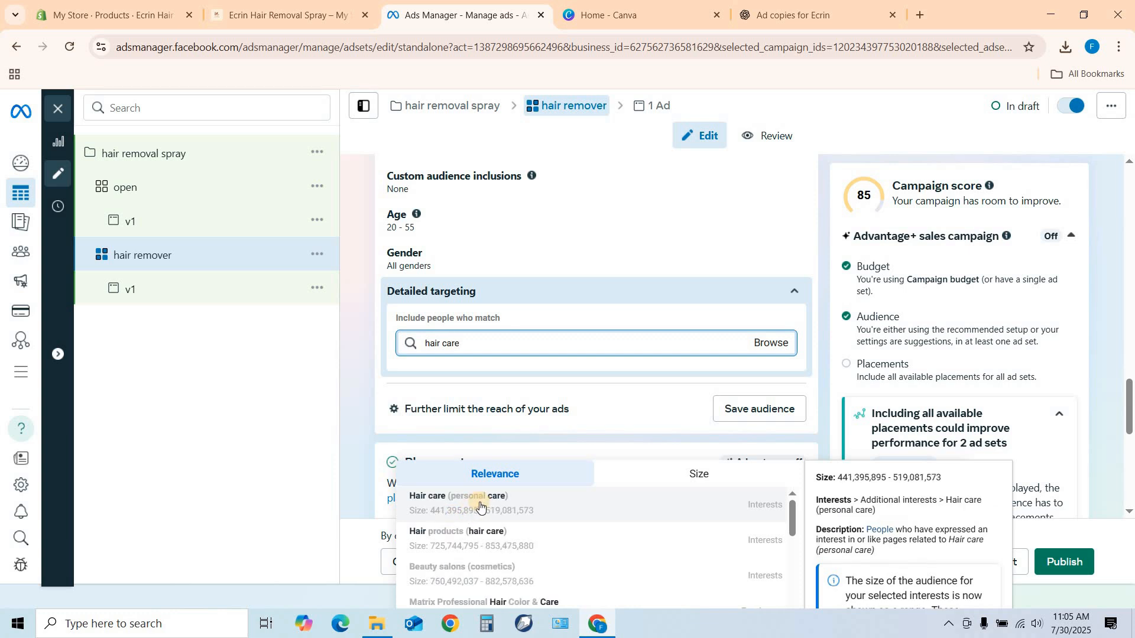
pyautogui.click(471, 505)
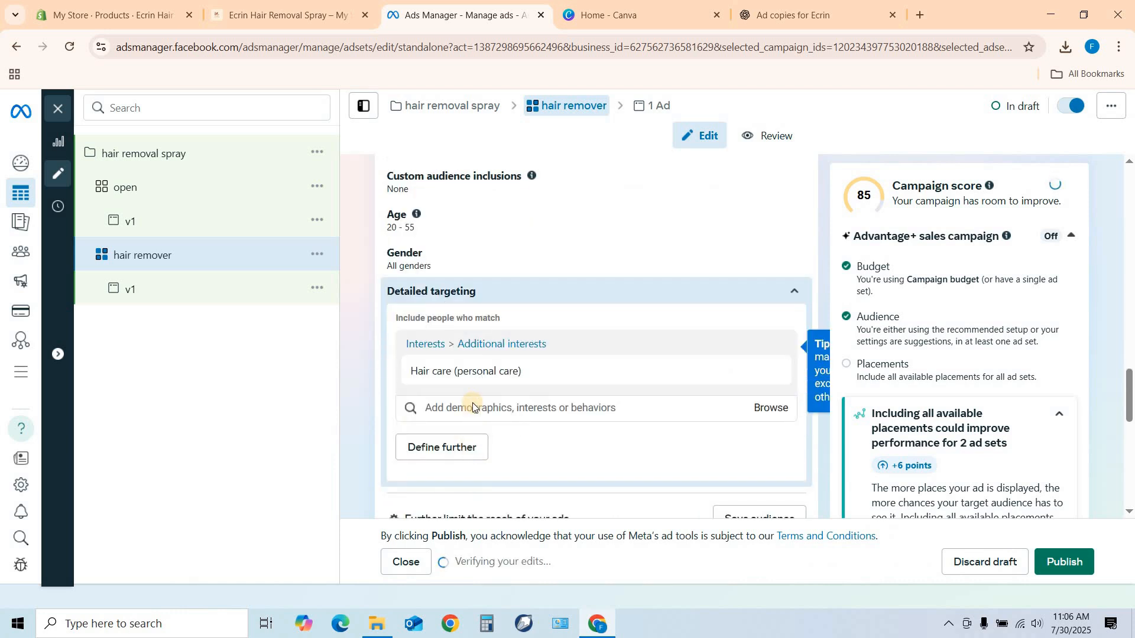
# Search the detailed targeting for "hair rem" and add the Hair removal (hair care) interest.
pyautogui.click(435, 410)
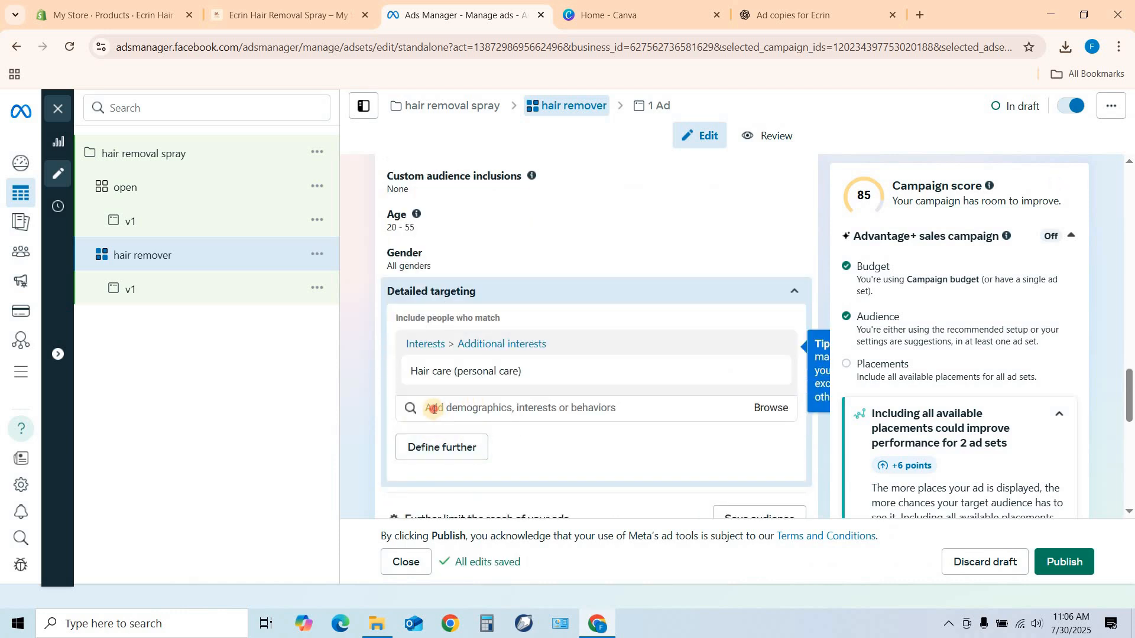
pyautogui.write('hair rem')
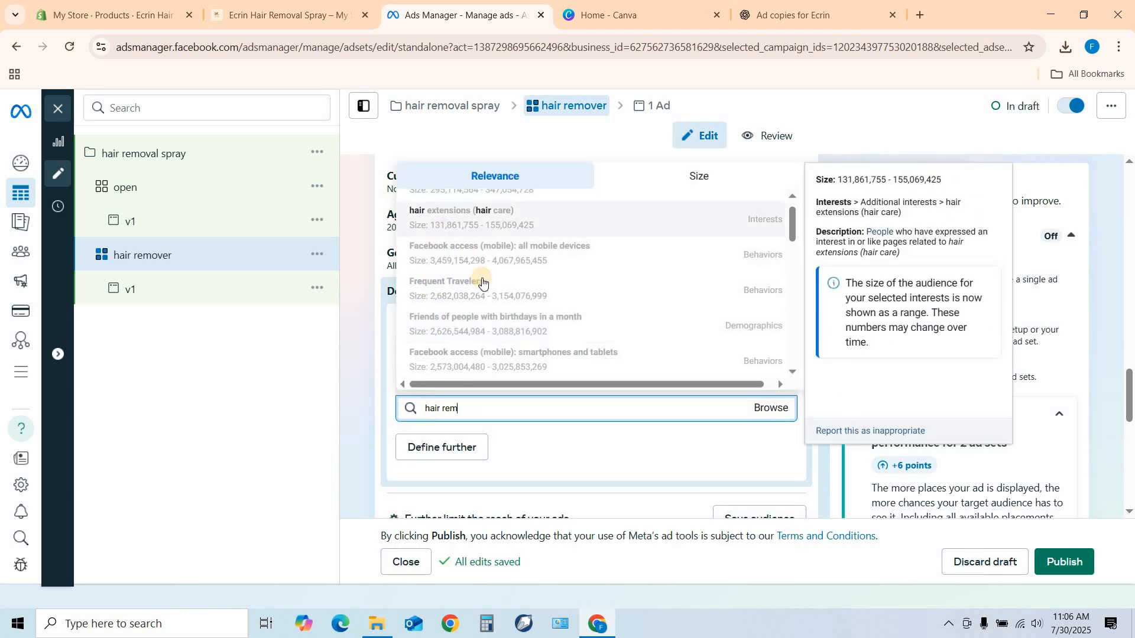
pyautogui.scroll(1, 481, 280)
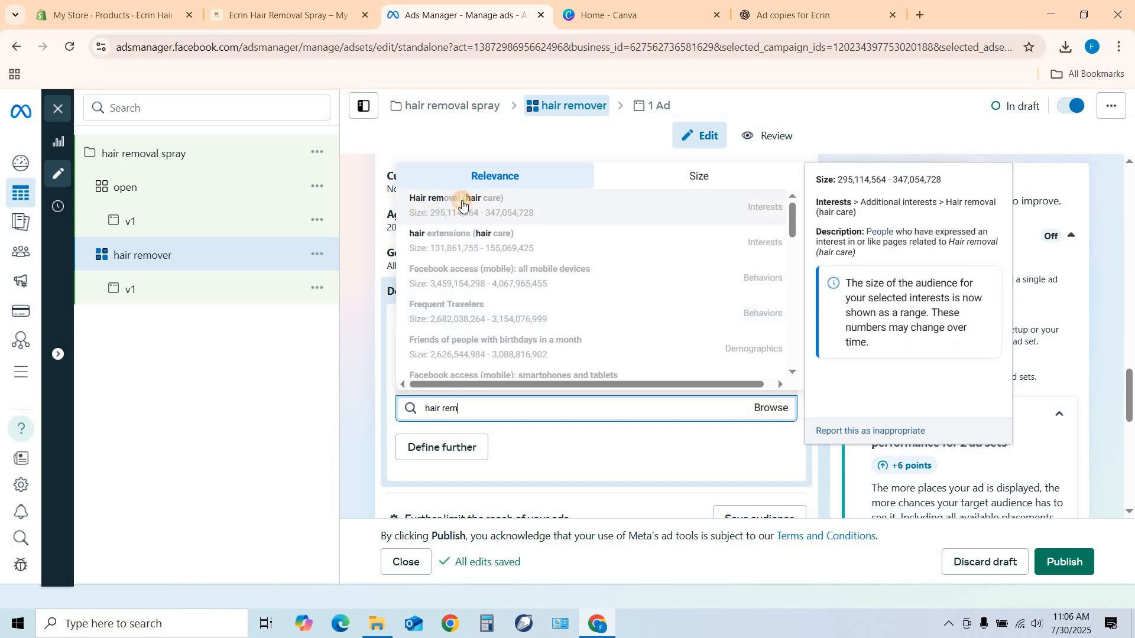
pyautogui.click(462, 204)
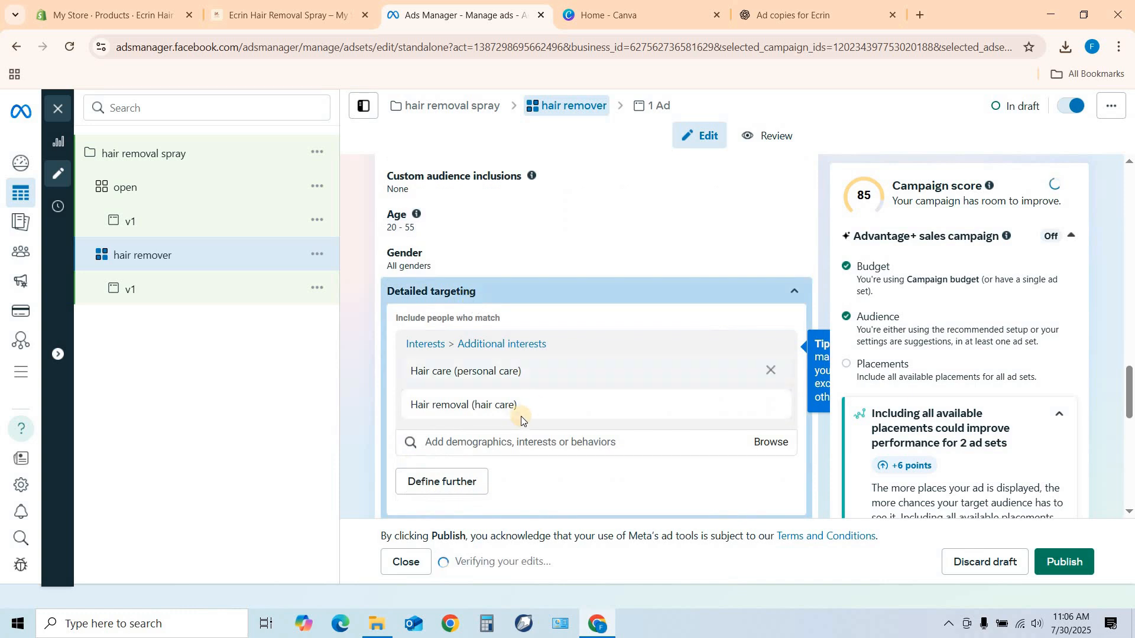
# Add the suggested Waxing (hair removal) interest to the ad set's detailed targeting.
pyautogui.click(434, 445)
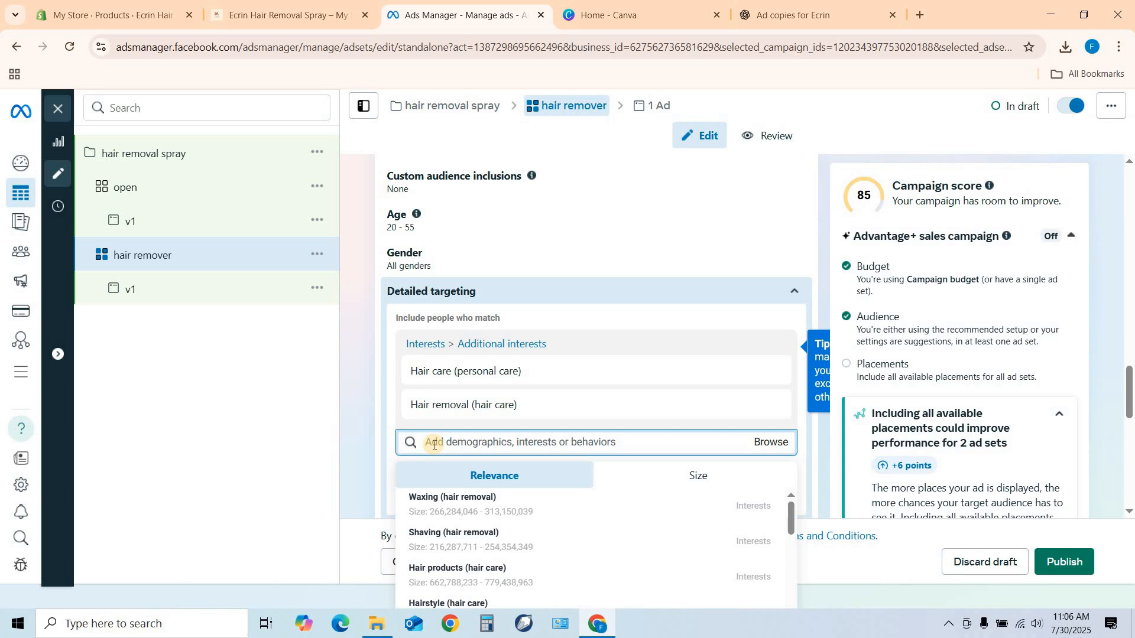
pyautogui.write('oc')
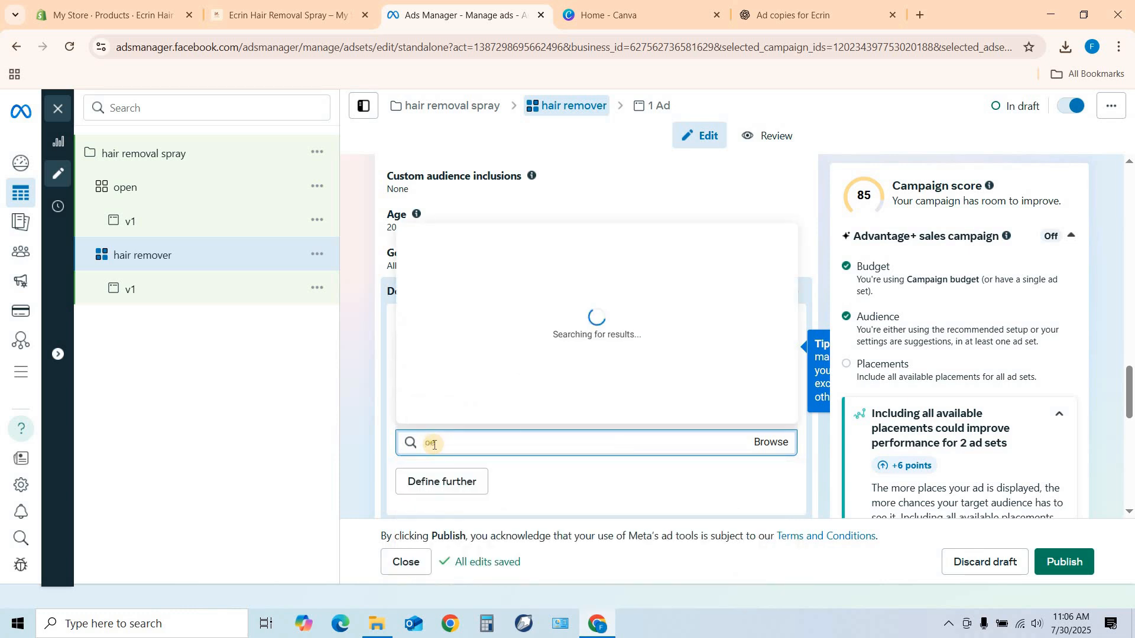
pyautogui.press('BackSpace')
pyautogui.press('BackSpace')
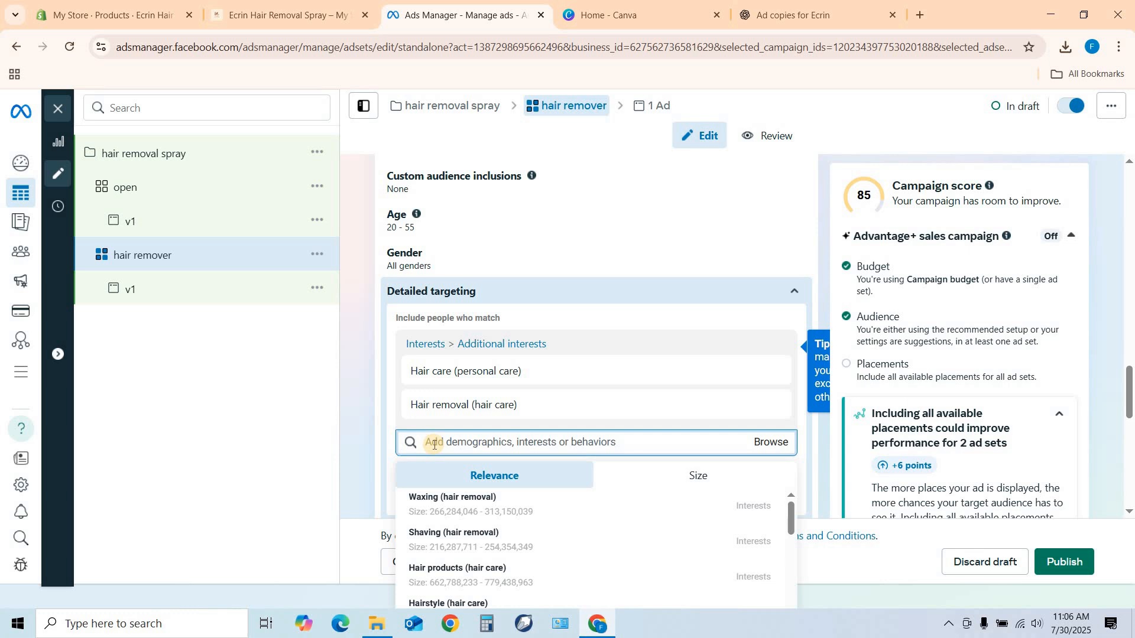
pyautogui.click(465, 513)
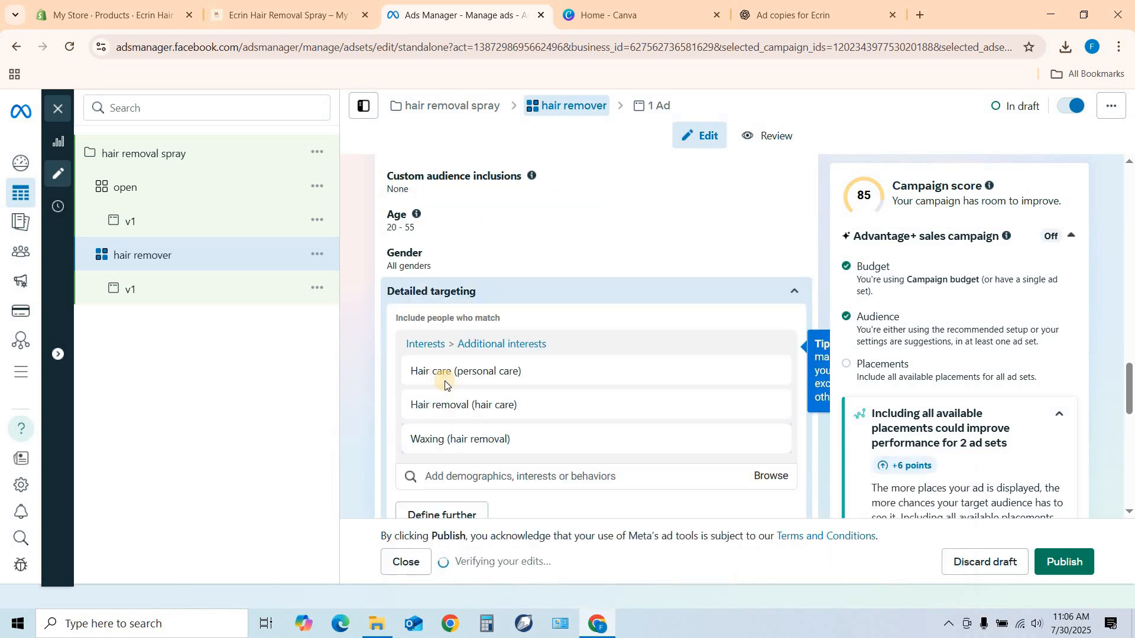
# Search the detailed targeting for "engaged sh" and add the Engaged Shoppers purchase behavior.
pyautogui.click(446, 475)
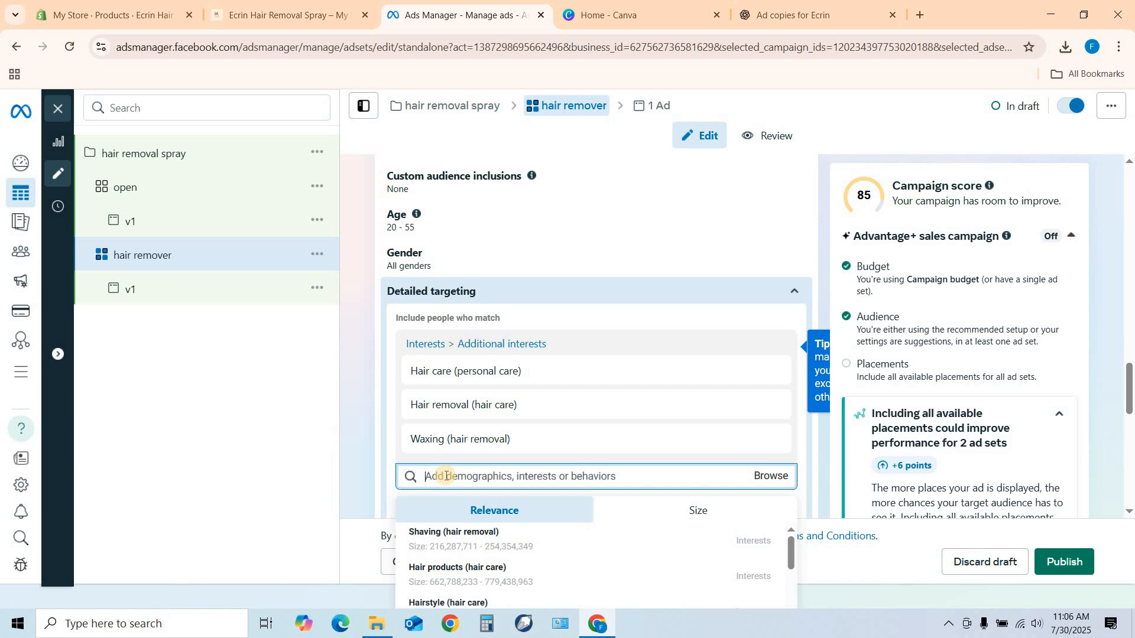
pyautogui.write('engaged sh')
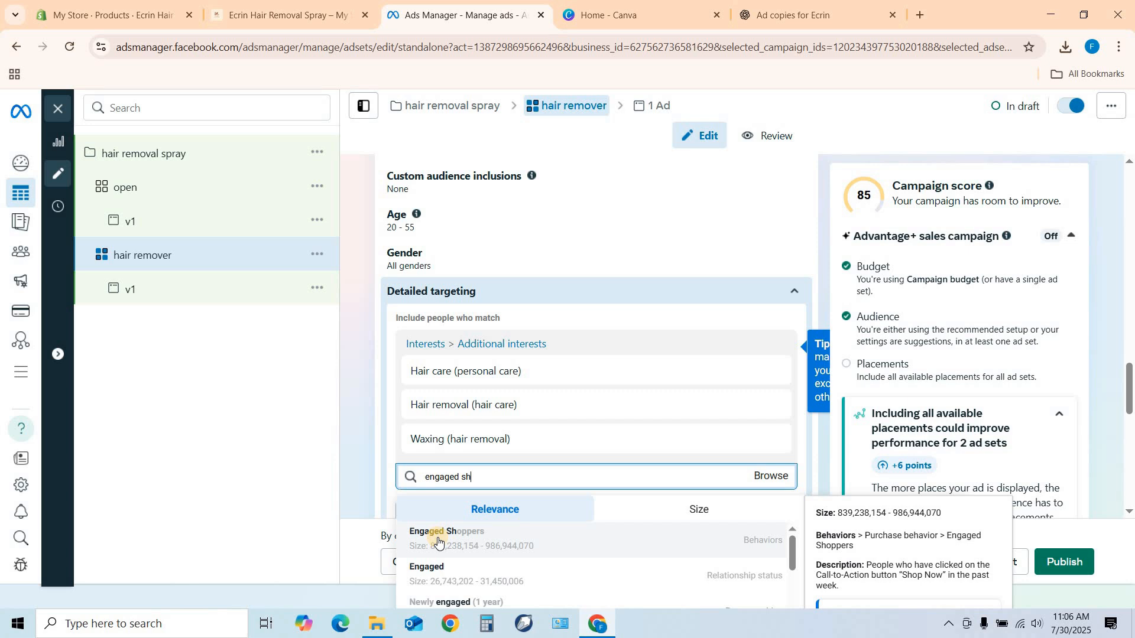
pyautogui.click(437, 538)
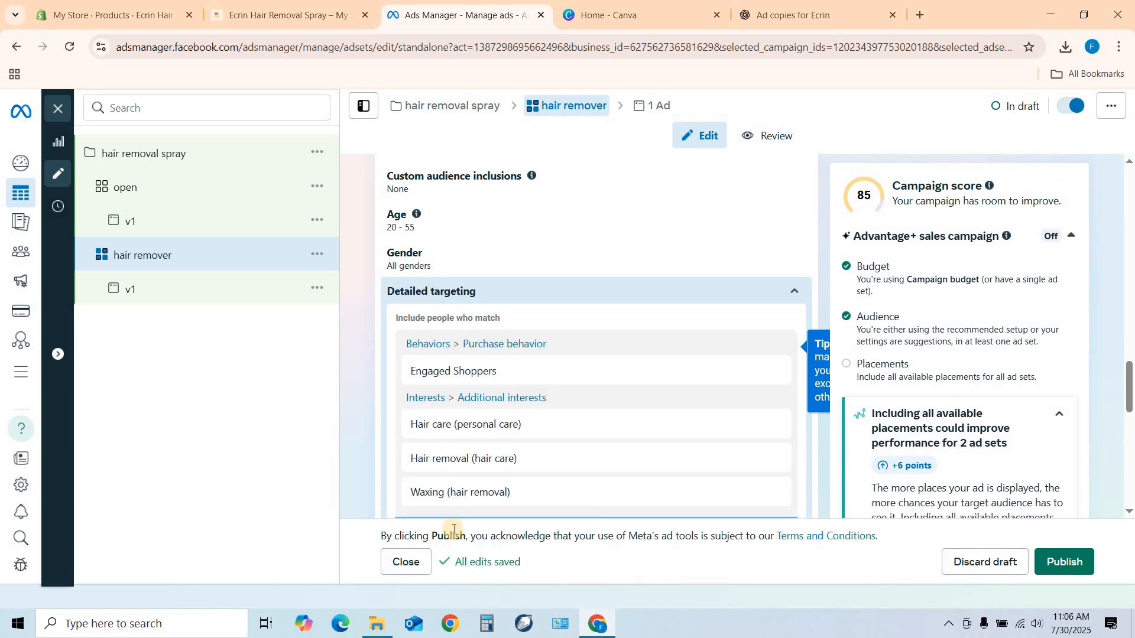
# Publish the "hair remover" ad set, and review and publish the remaining draft "open" ad set with its ad.
pyautogui.click(1067, 568)
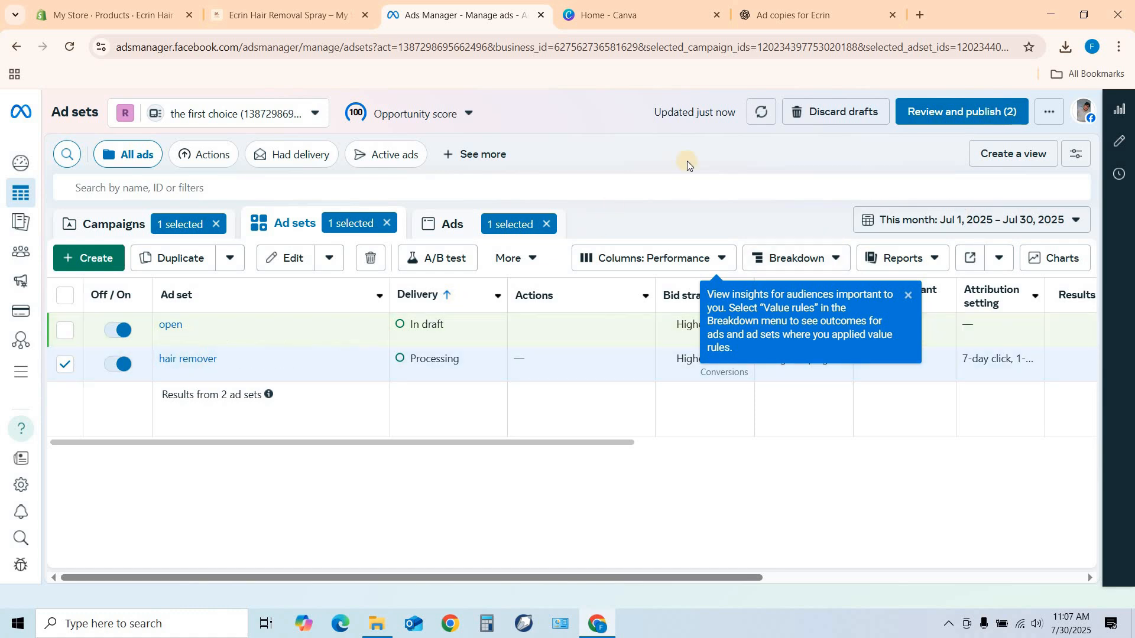
pyautogui.click(943, 117)
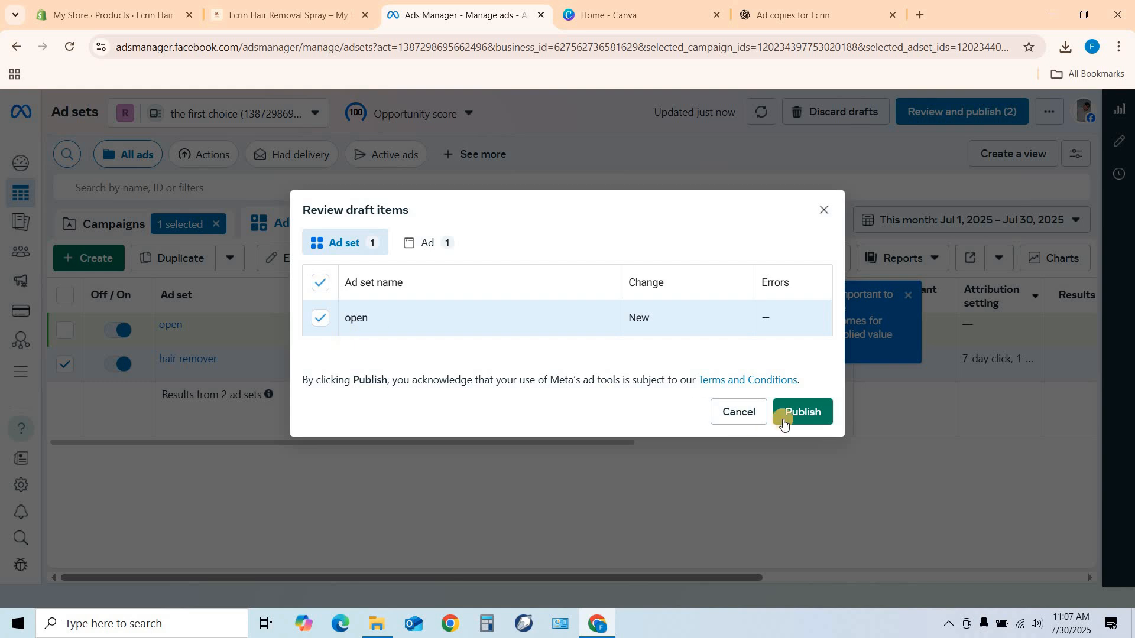
pyautogui.click(790, 413)
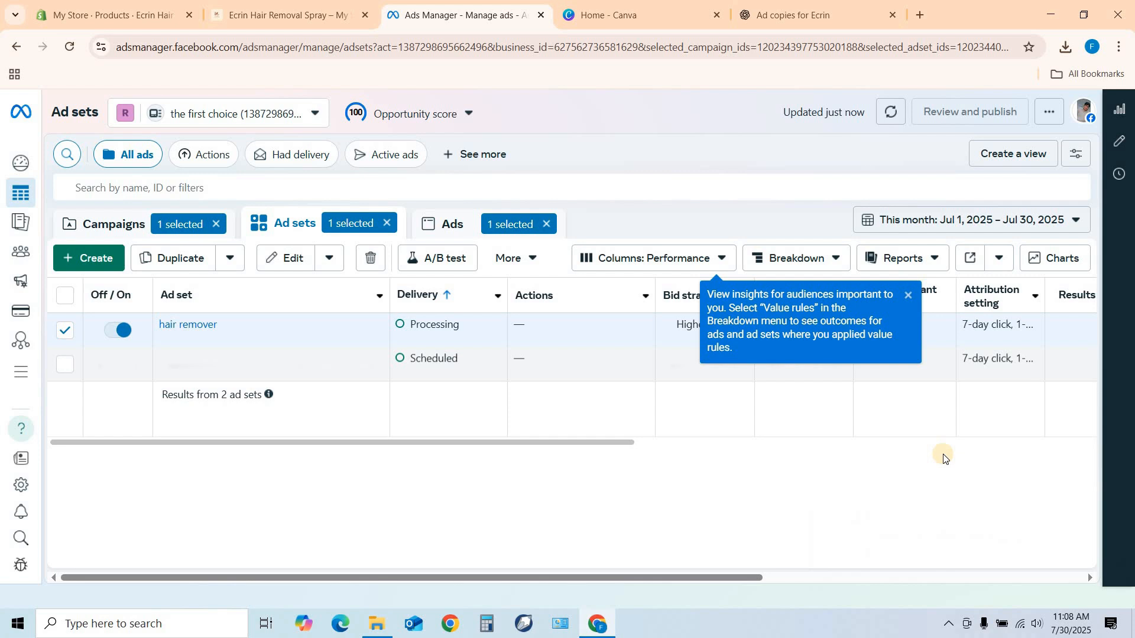
# Clear the ad, ad set and campaign selections so the lists are no longer filtered.
pyautogui.click(549, 224)
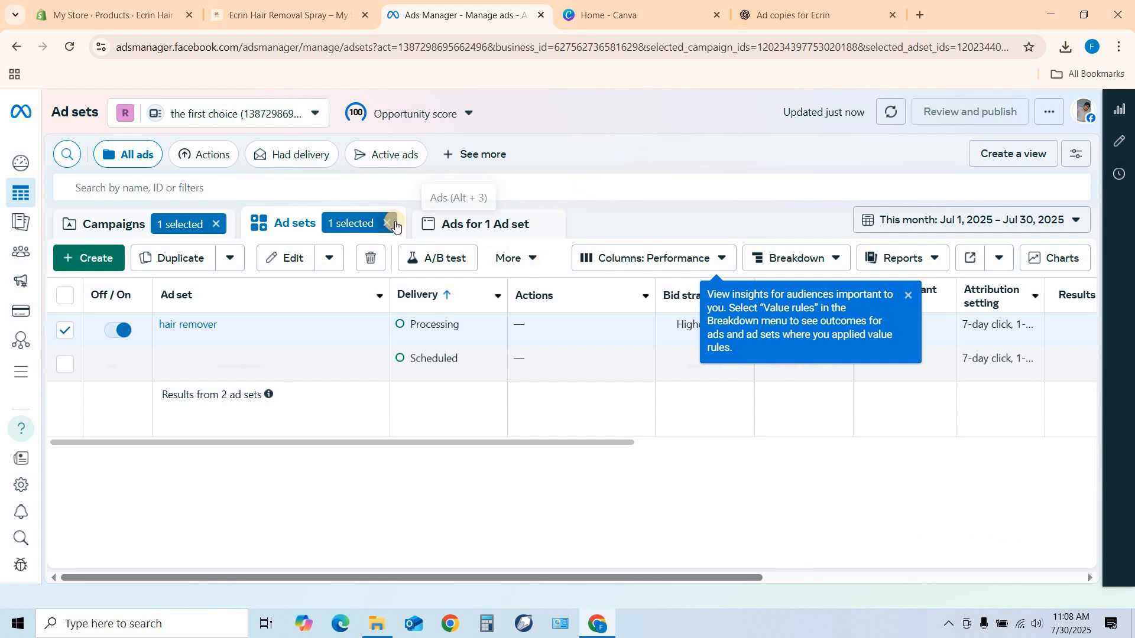
pyautogui.click(388, 223)
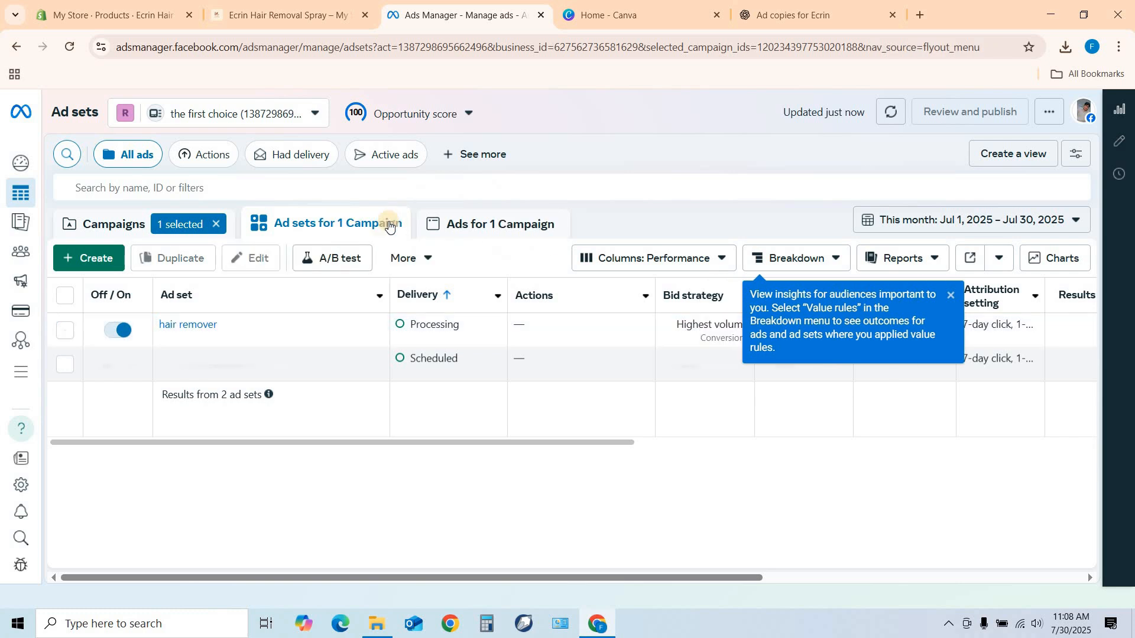
pyautogui.click(216, 228)
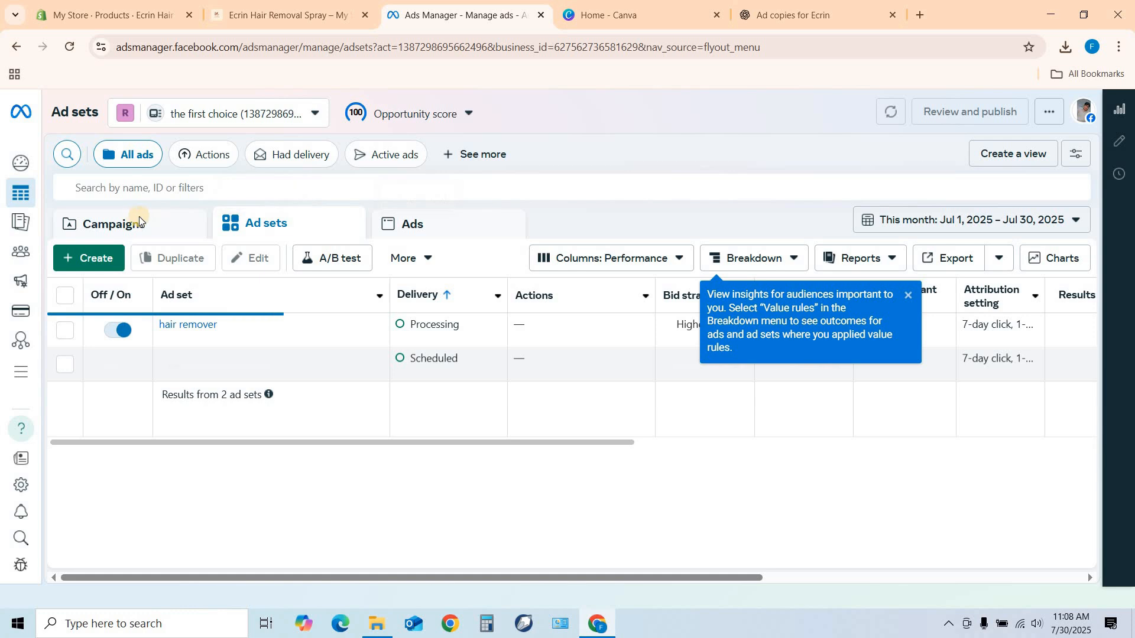
# Check the delivery status of the published campaign, its ad sets and its ads.
pyautogui.click(90, 223)
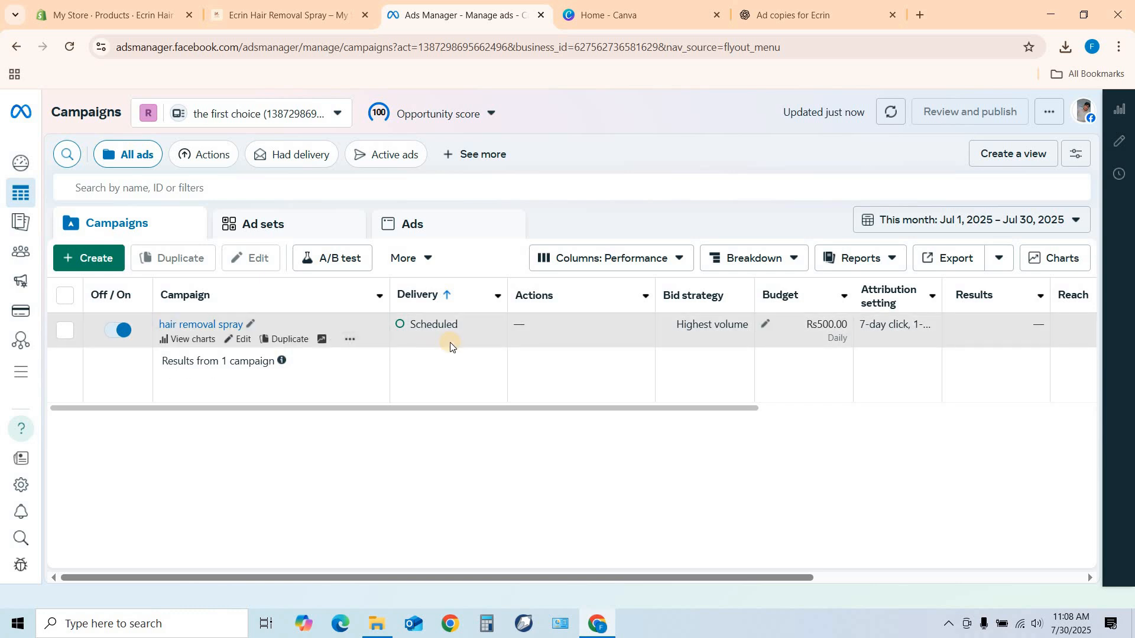
pyautogui.click(298, 230)
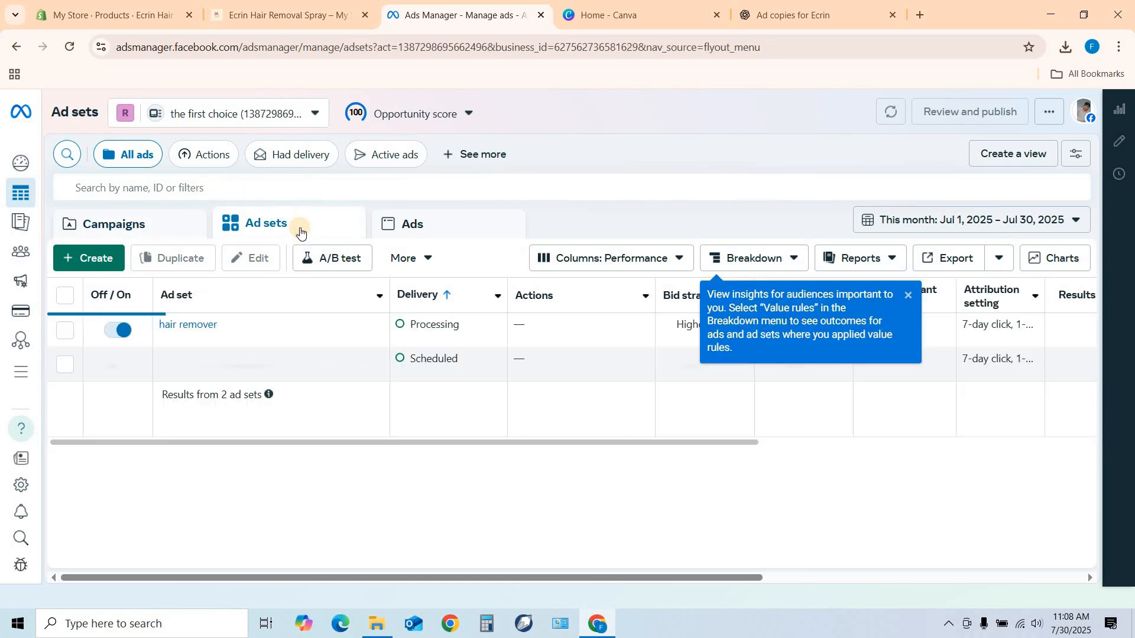
pyautogui.click(413, 233)
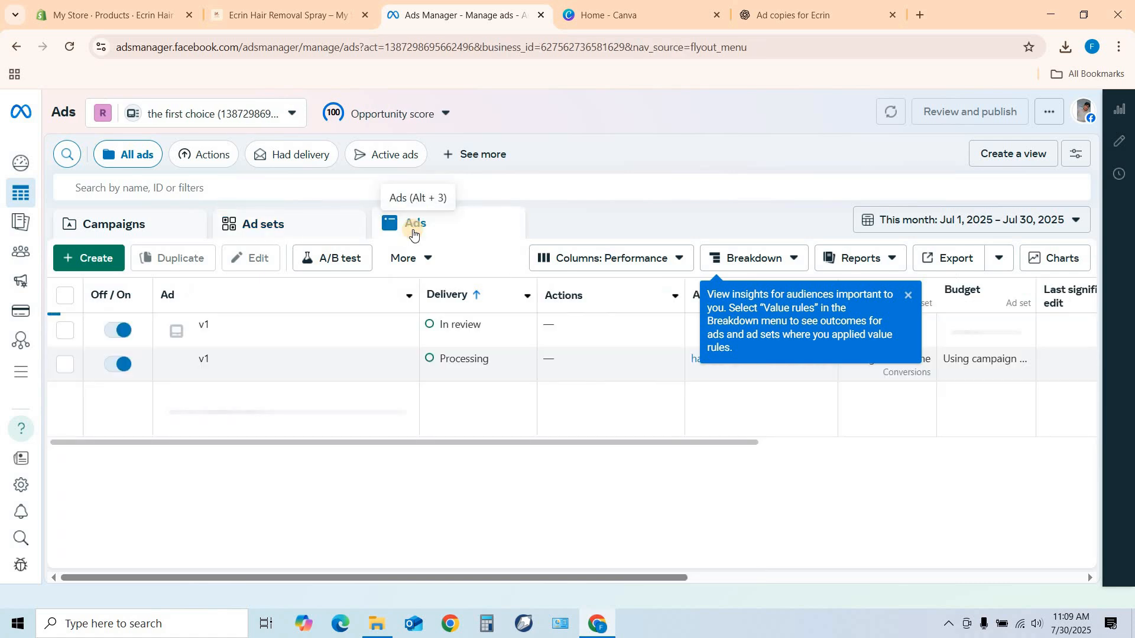